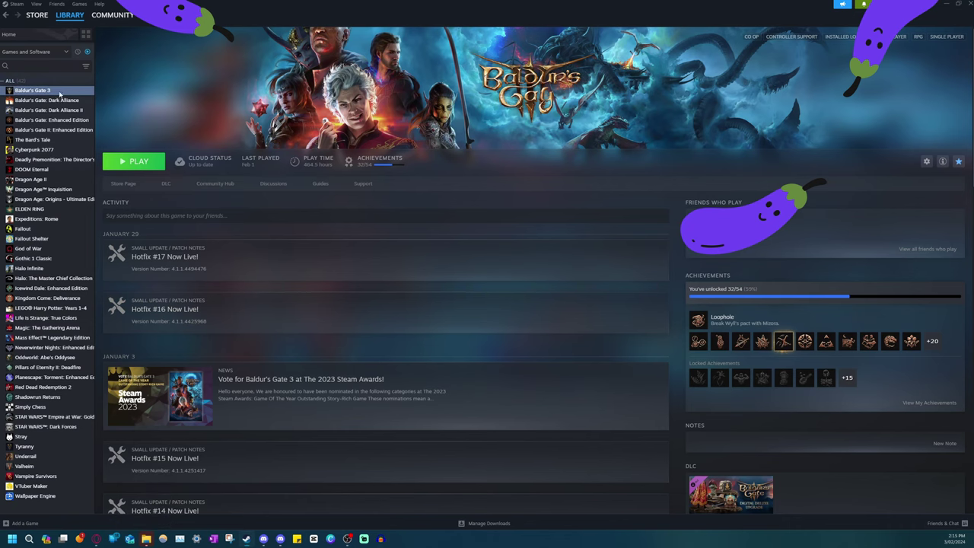
Open the properties of Baldur's Gate 3 and verify the integrity of its installed files
right_click(60, 93)
left_click(76, 165)
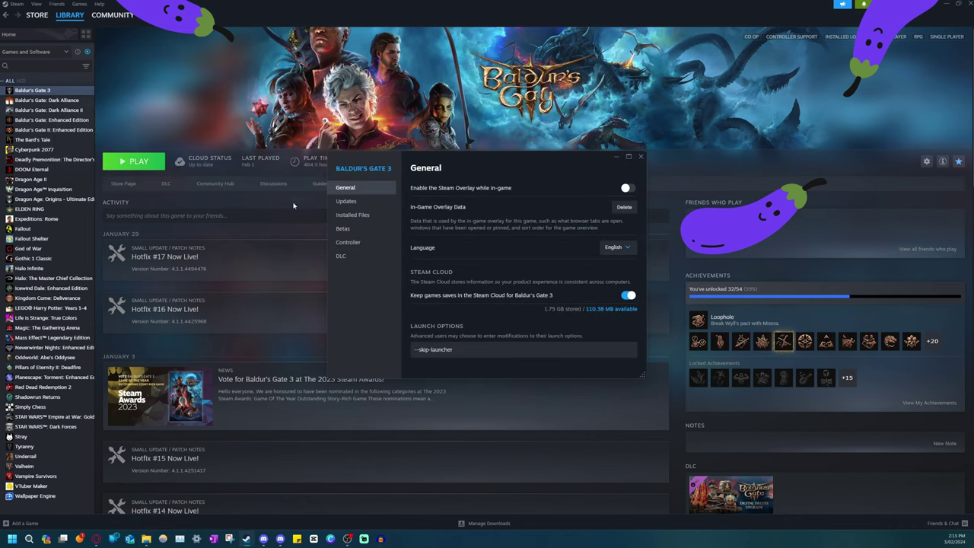
left_click(346, 201)
left_click(353, 215)
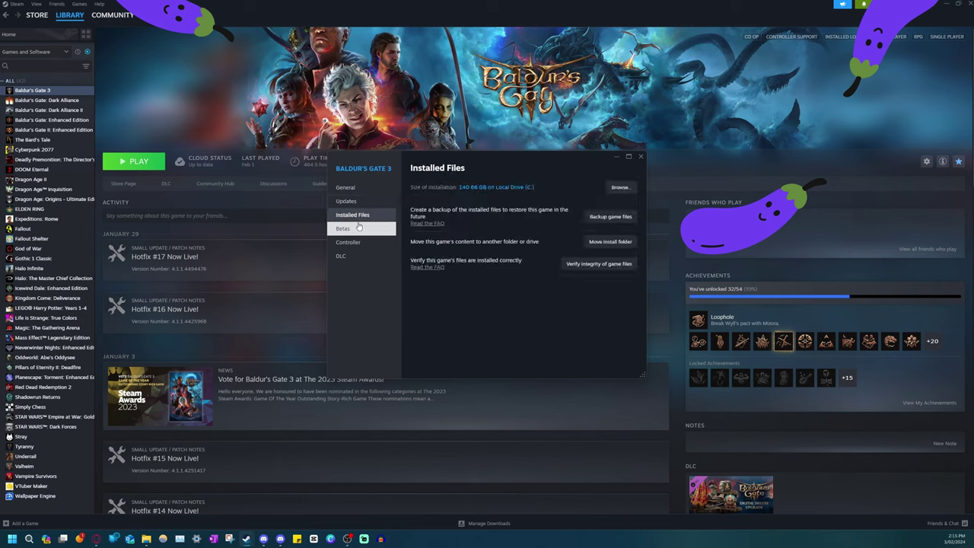
left_click(601, 265)
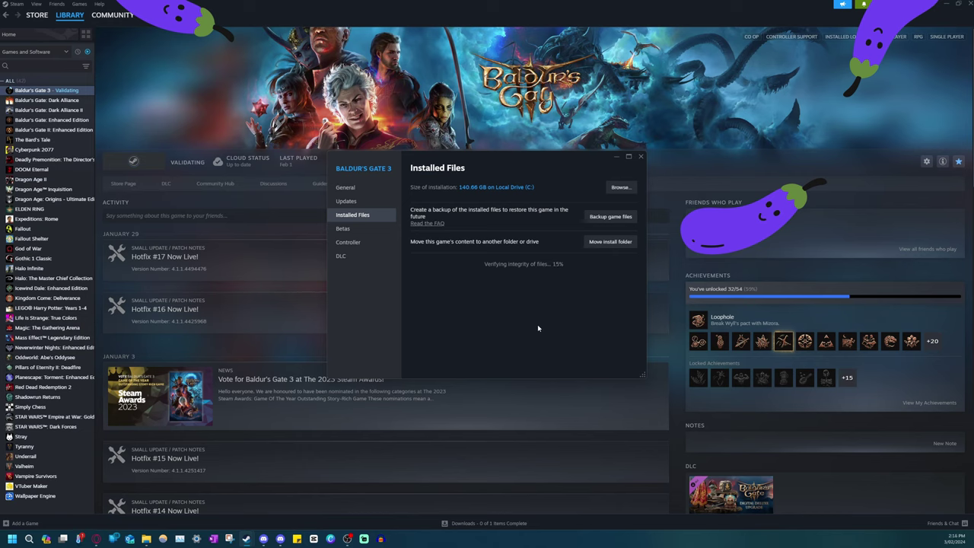
Set the game's automatic updates to "Only update this game when I launch it"
left_click(362, 201)
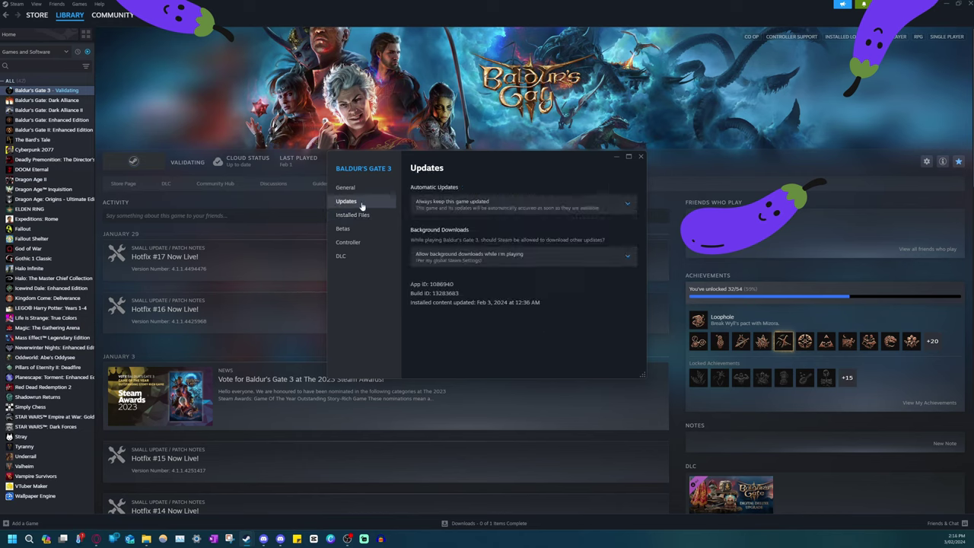
left_click(561, 206)
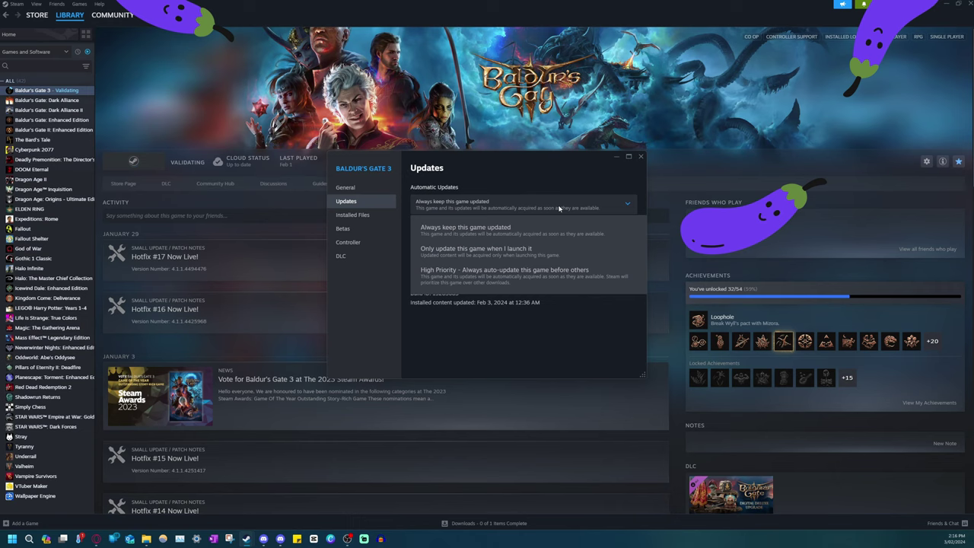
left_click(526, 254)
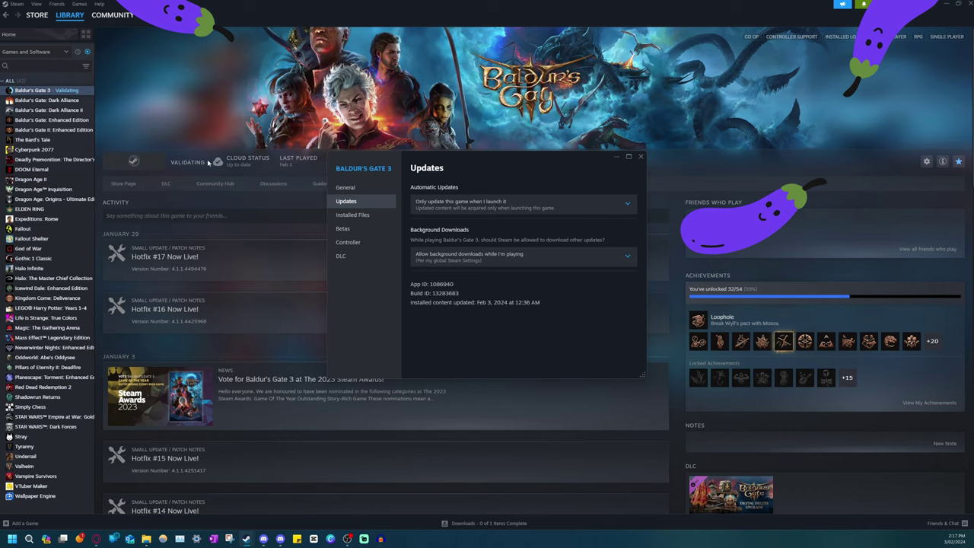
left_click(15, 4)
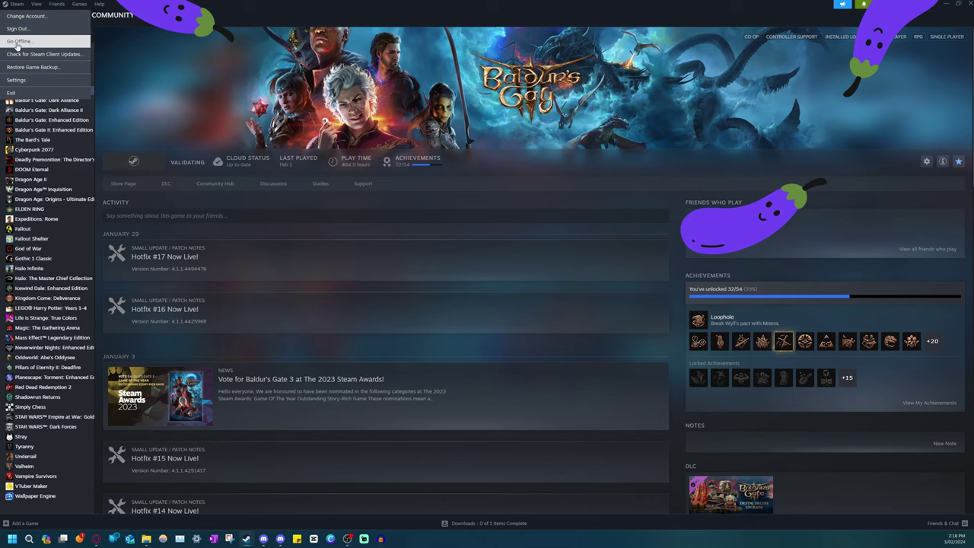
Open the Baldurs Gate 3 installation folder in File Explorer and select its bin folder
right_click(23, 90)
left_click(131, 156)
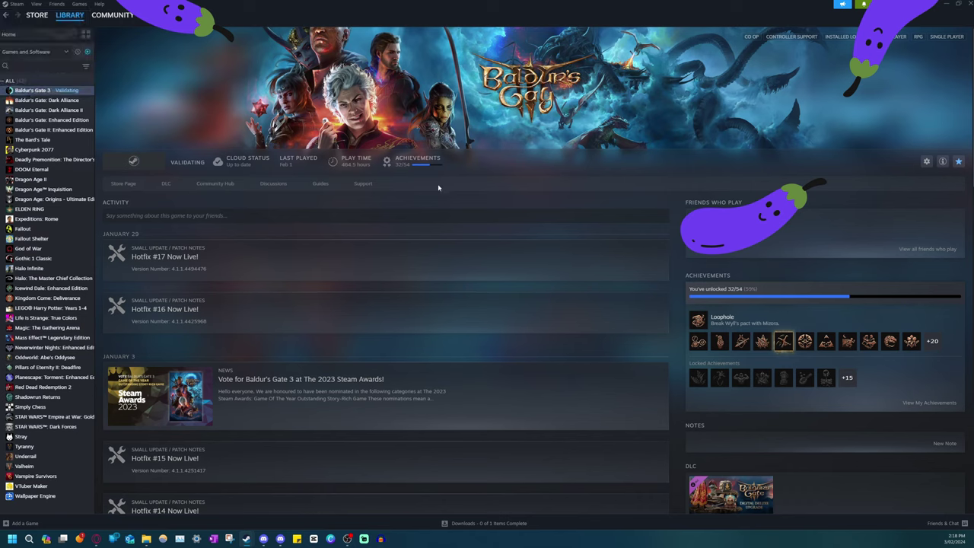
mouse_move(146, 539)
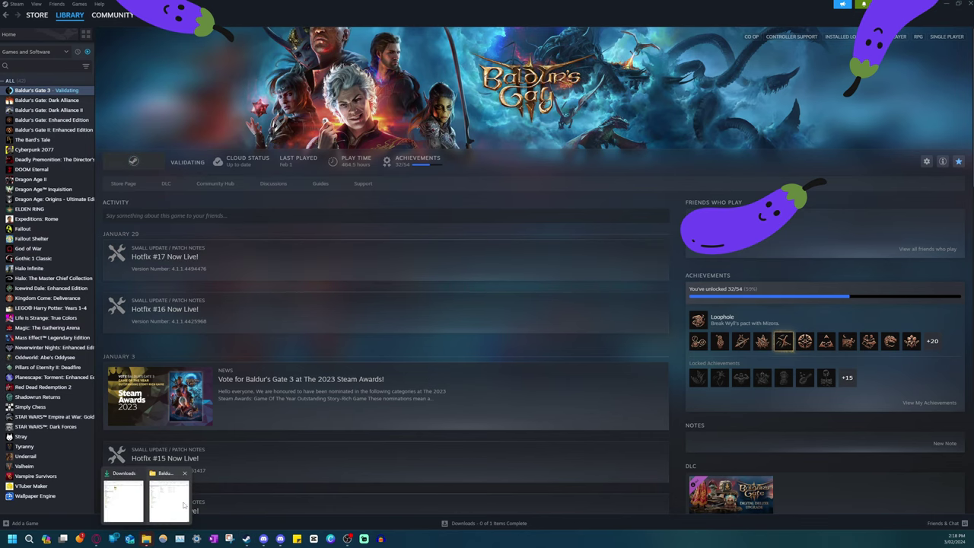
left_click(168, 501)
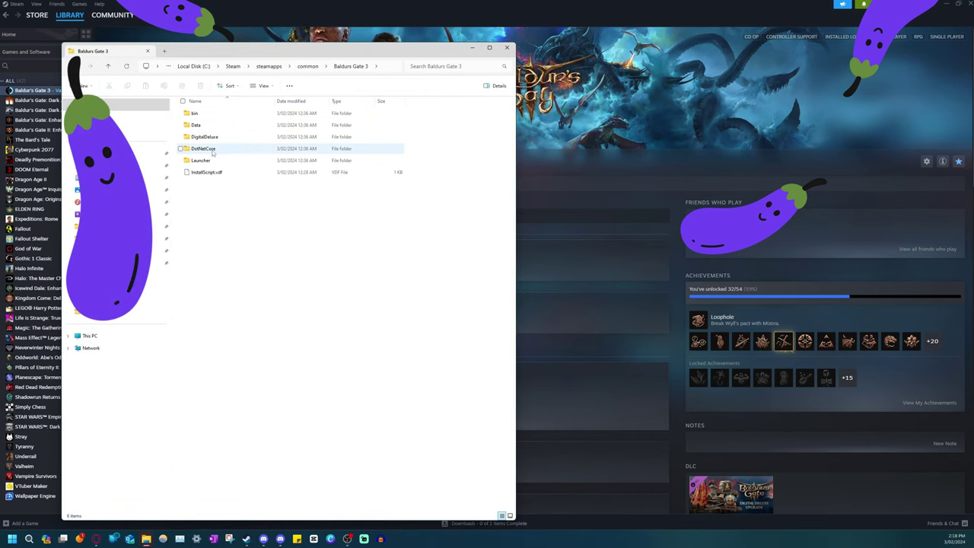
left_click(211, 114)
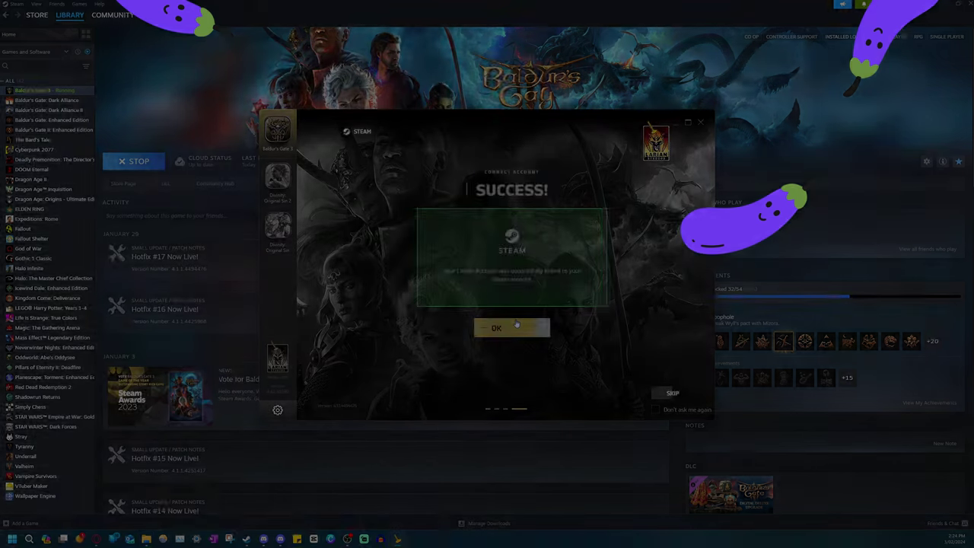
Acknowledge the linked Steam account in the game launcher, then turn off gameplay stats tracking and save the settings
left_click(487, 328)
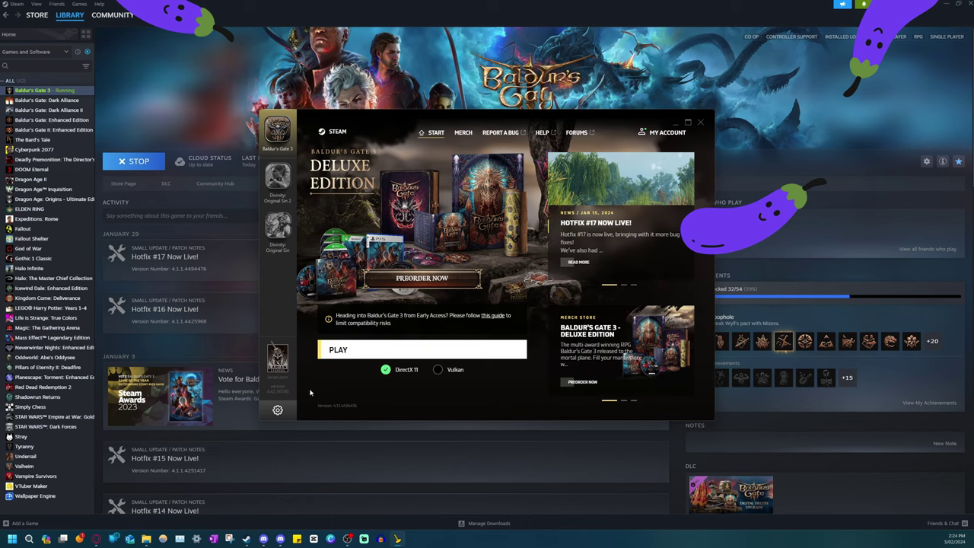
left_click(285, 408)
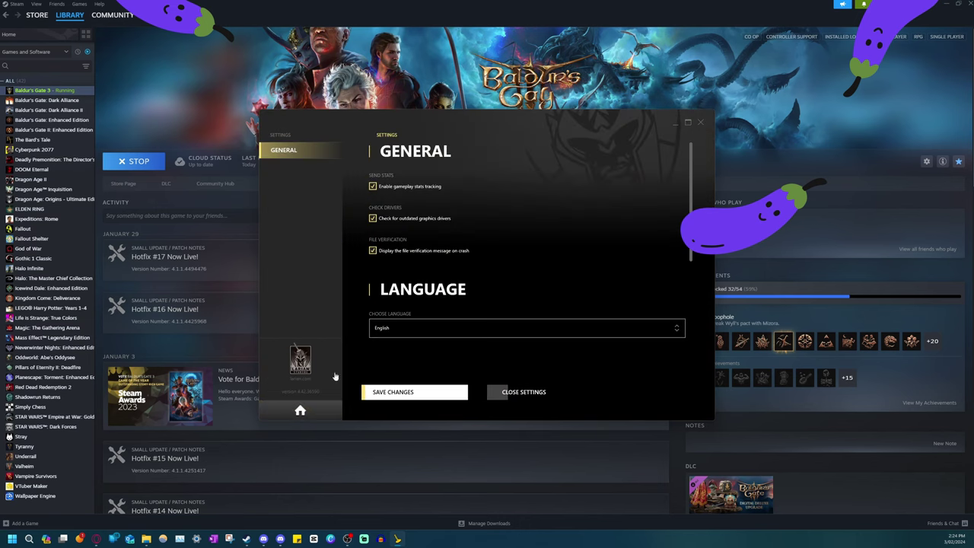
left_click(372, 186)
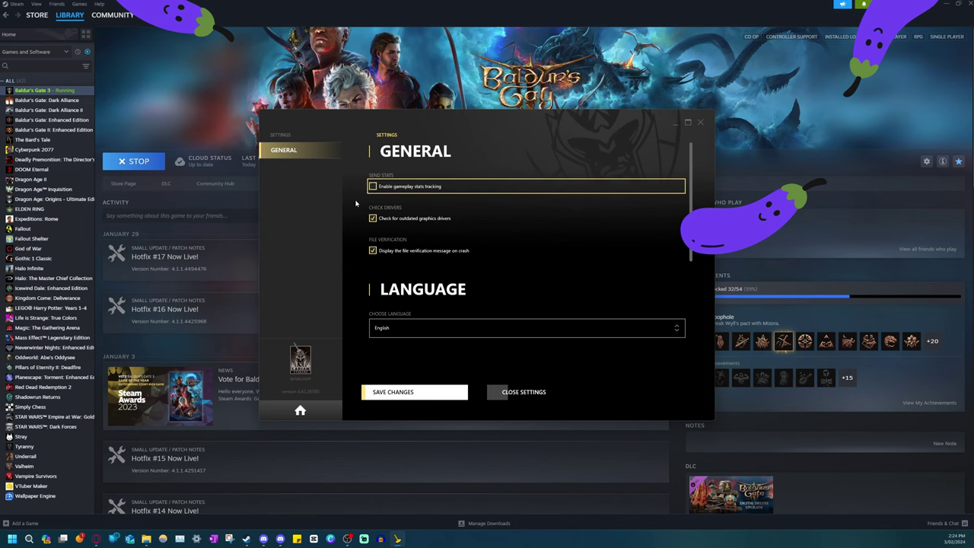
left_click(387, 390)
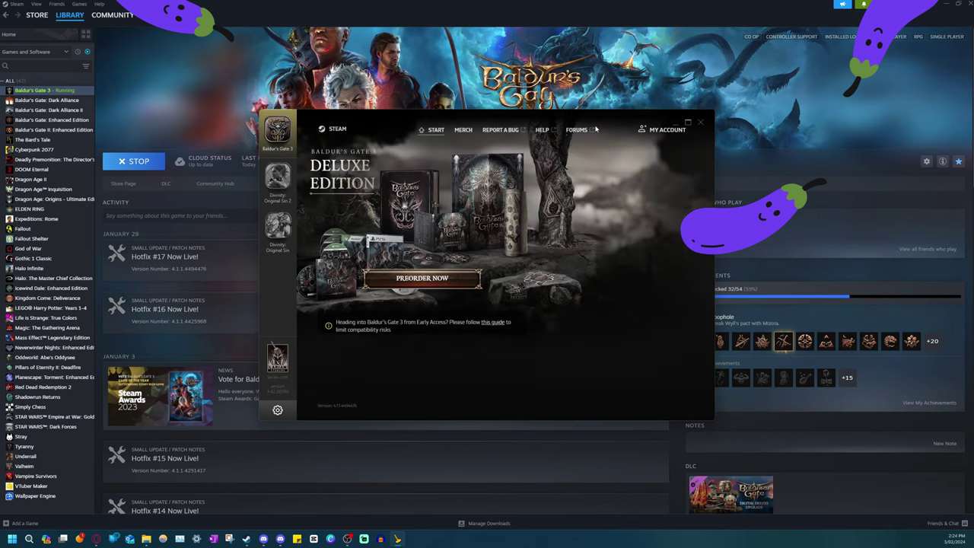
Launch the game and review its video settings, from display and upscaling to quality and anti-aliasing
left_click(363, 352)
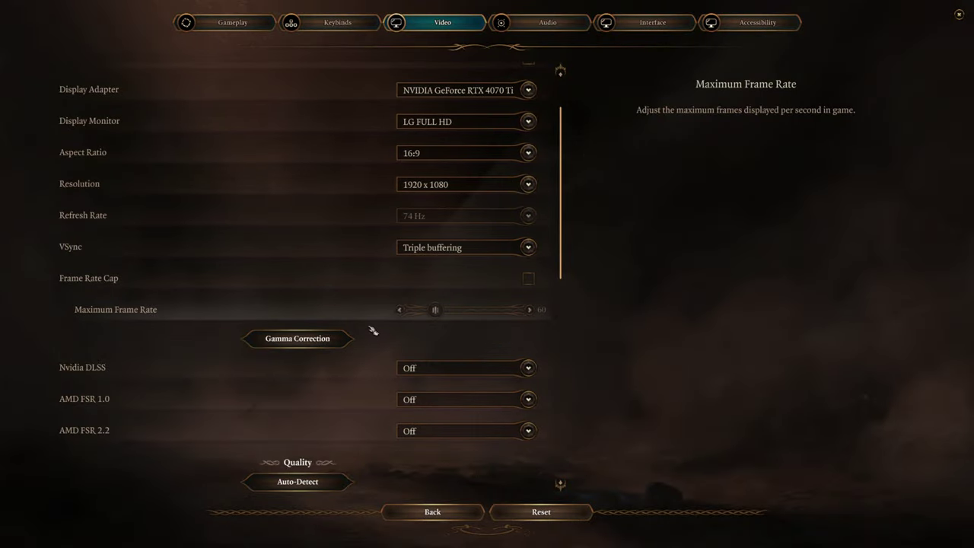
scroll(373, 331, "down", 2)
scroll(384, 329, "down", 2)
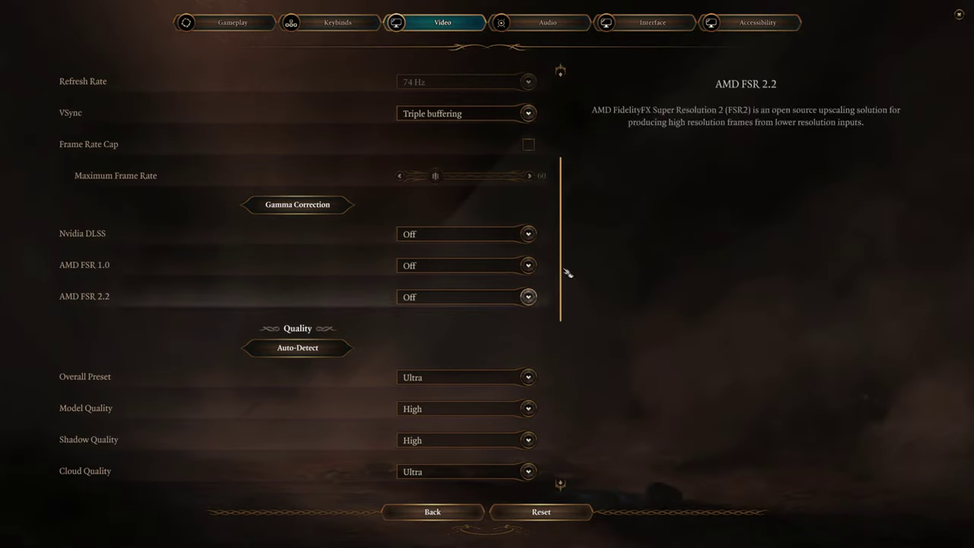
left_click_drag(563, 227, 542, 332)
scroll(543, 332, "down", 1)
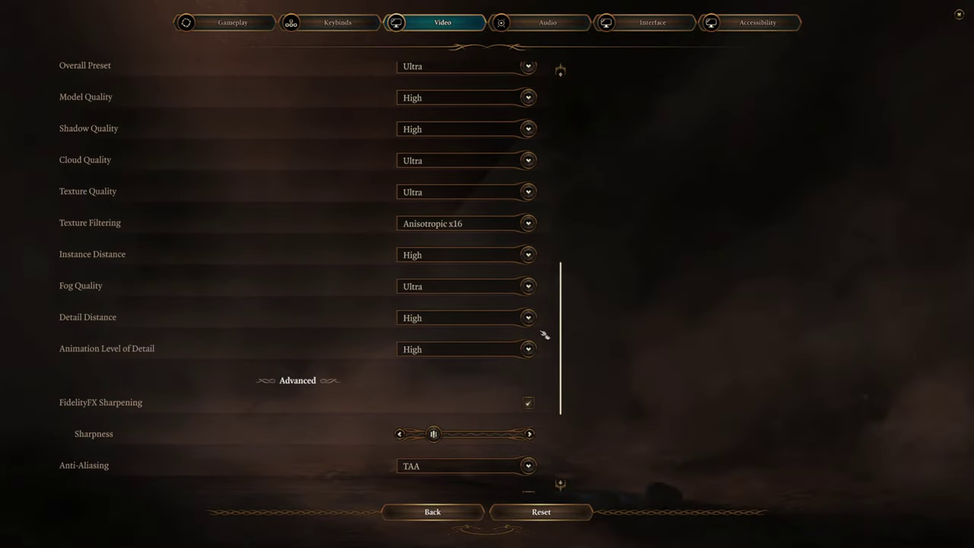
left_click(507, 350)
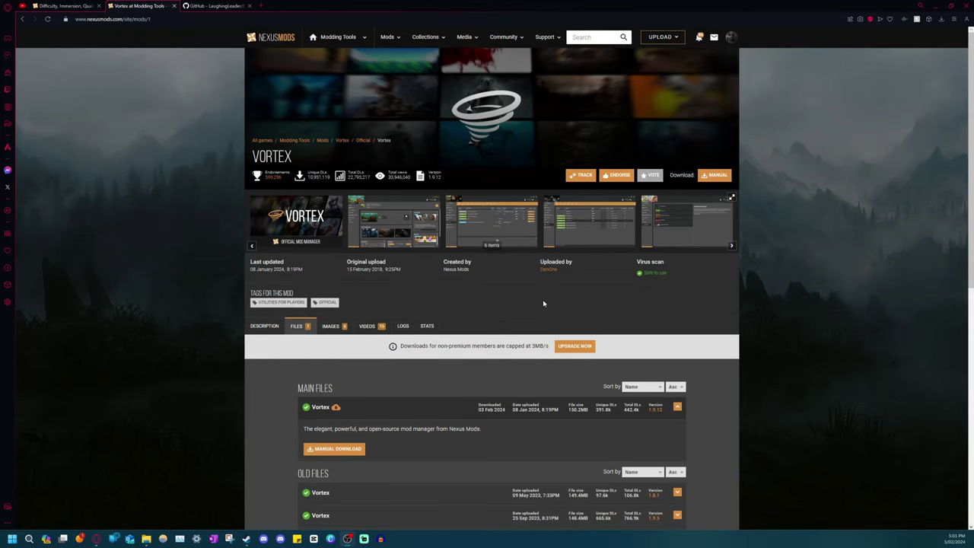
Download the main Vortex file from Nexus Mods with the free slow download and save the installer in Downloads
left_click(334, 448)
left_click(407, 314)
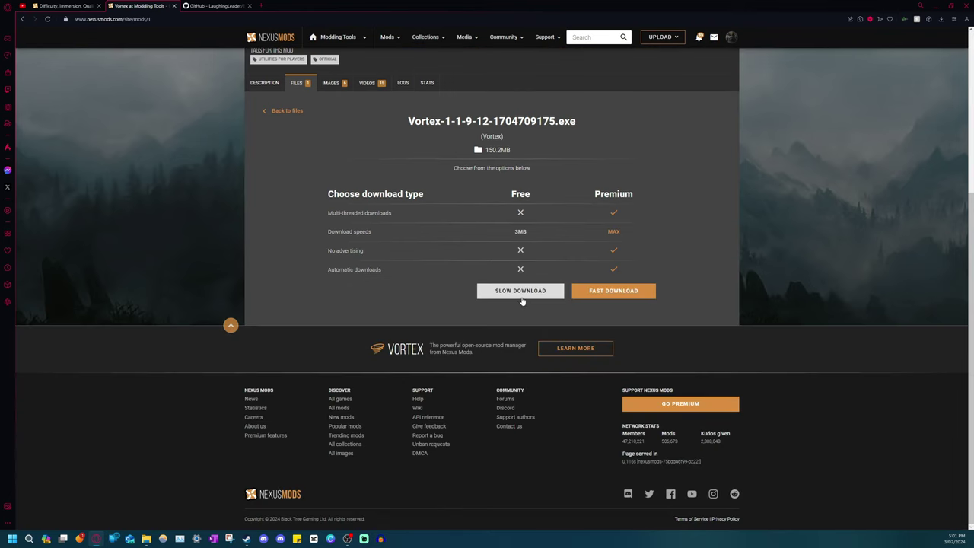
left_click(523, 304)
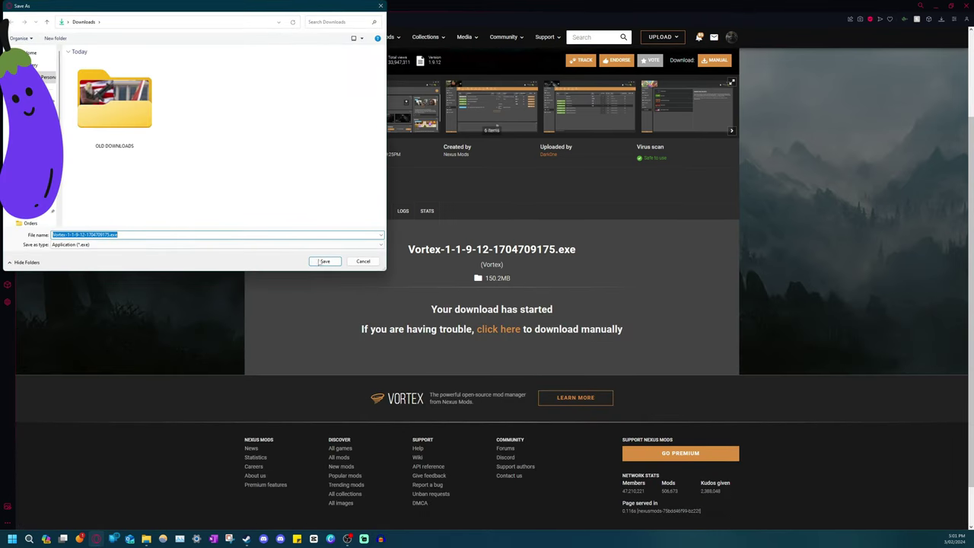
left_click(325, 261)
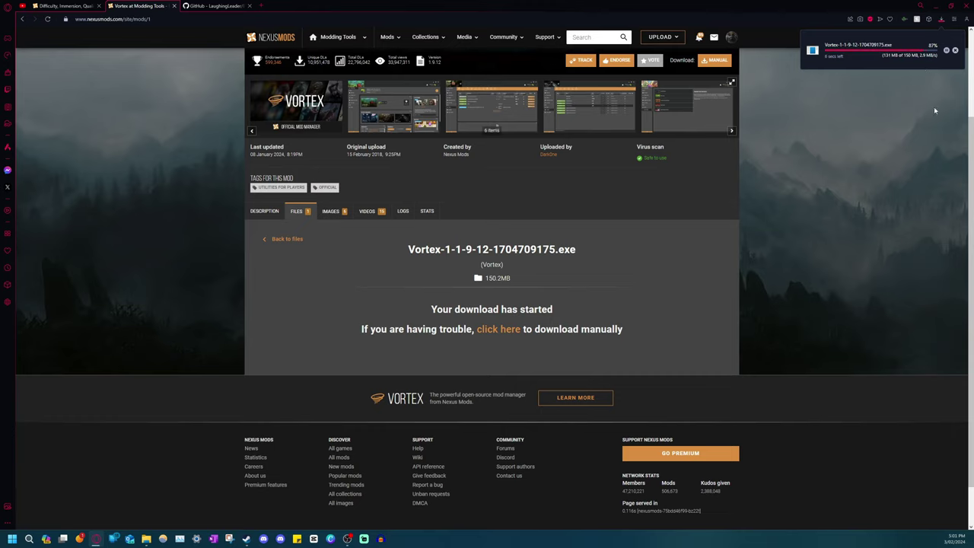
Install Vortex from the downloaded installer in the default destination folder and restart it to apply the extension updates
left_click(146, 539)
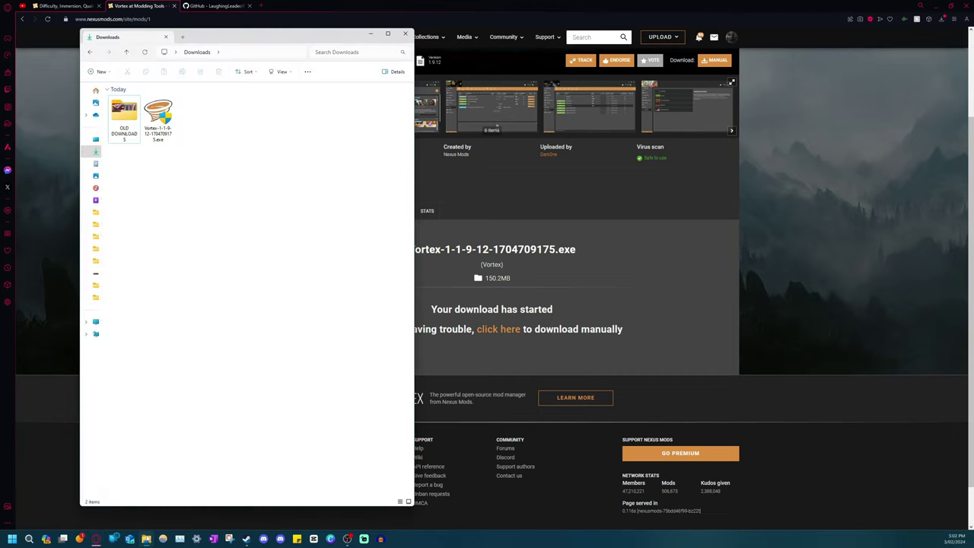
left_click(158, 118)
double_click(158, 118)
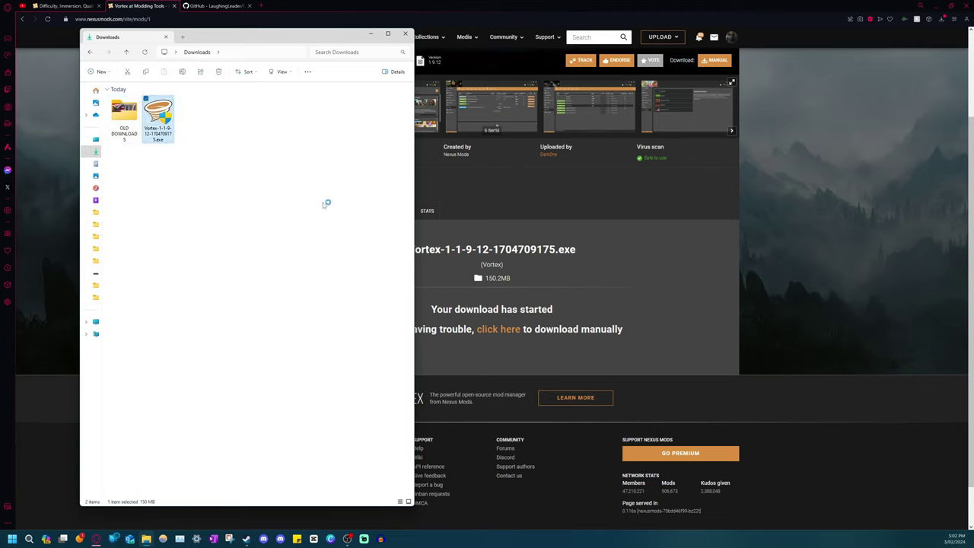
left_click_drag(521, 181, 441, 194)
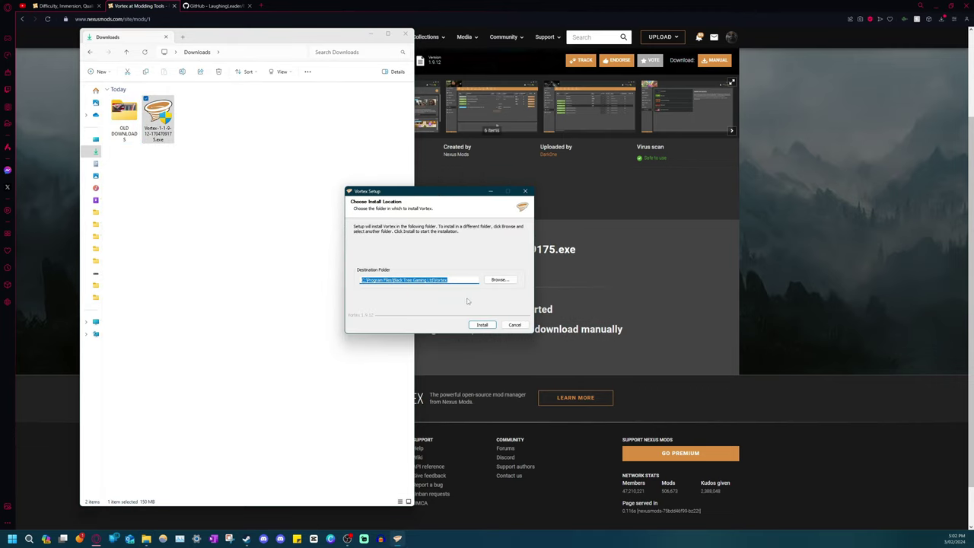
left_click(482, 324)
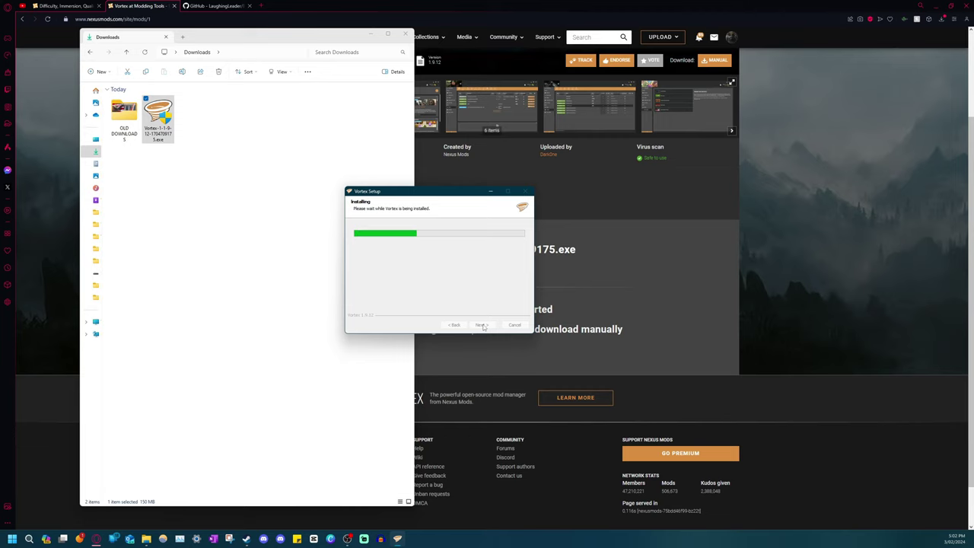
left_click(482, 325)
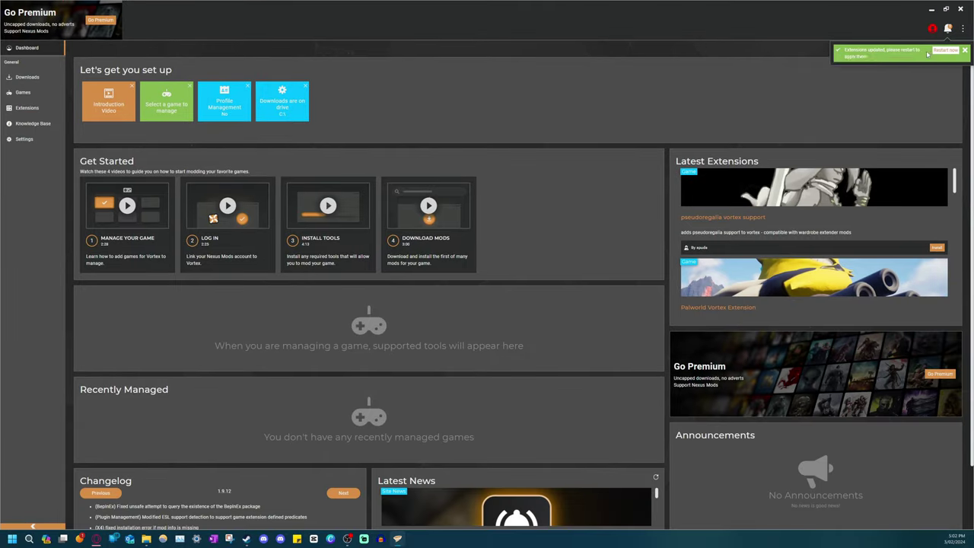
left_click(946, 49)
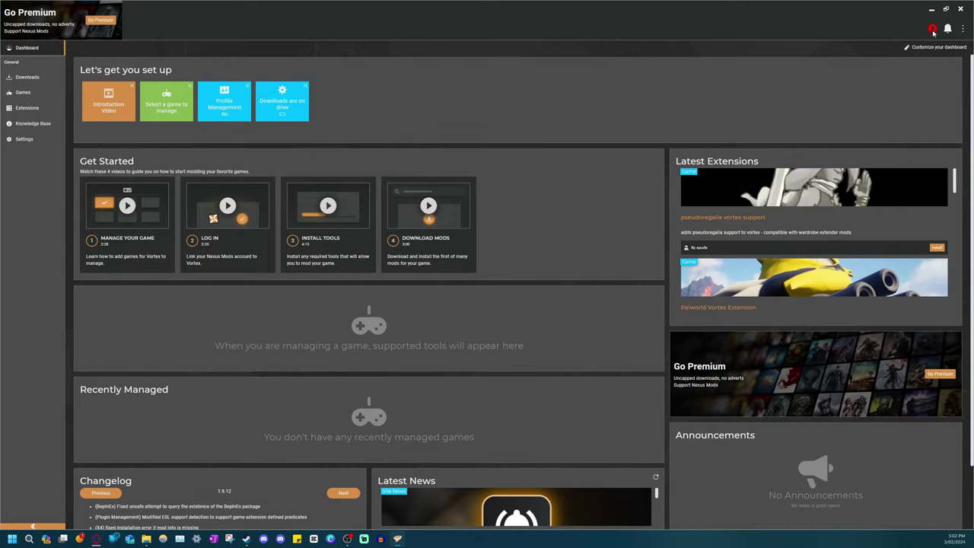
Find Baldur's Gate 3 among the unmanaged games and set Vortex to manage it
left_click(25, 92)
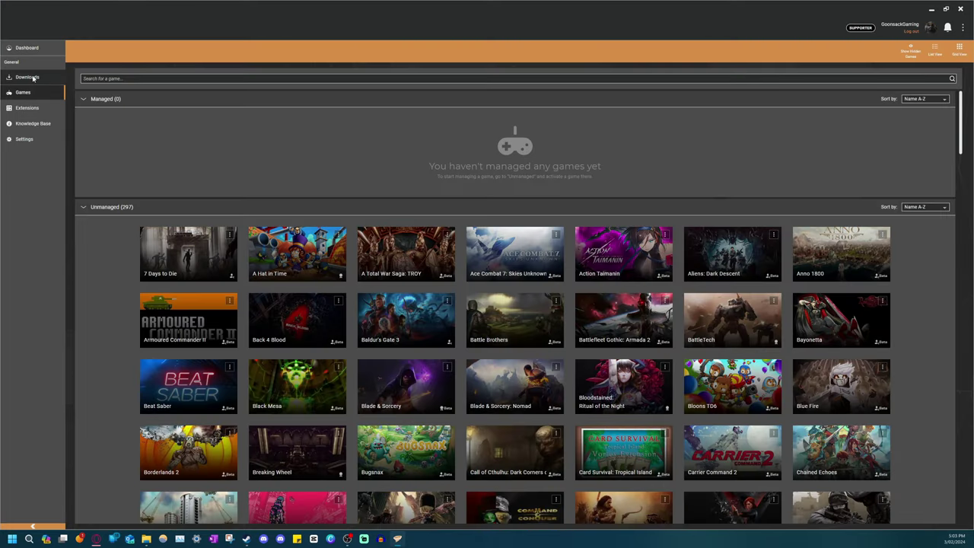
left_click(221, 77)
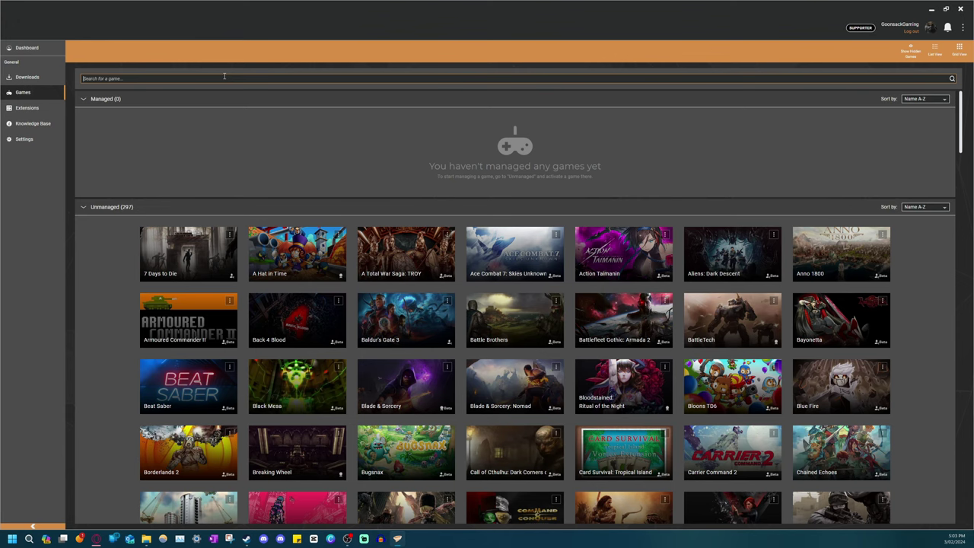
scroll(311, 203, "down", 2)
scroll(420, 236, "up", 1)
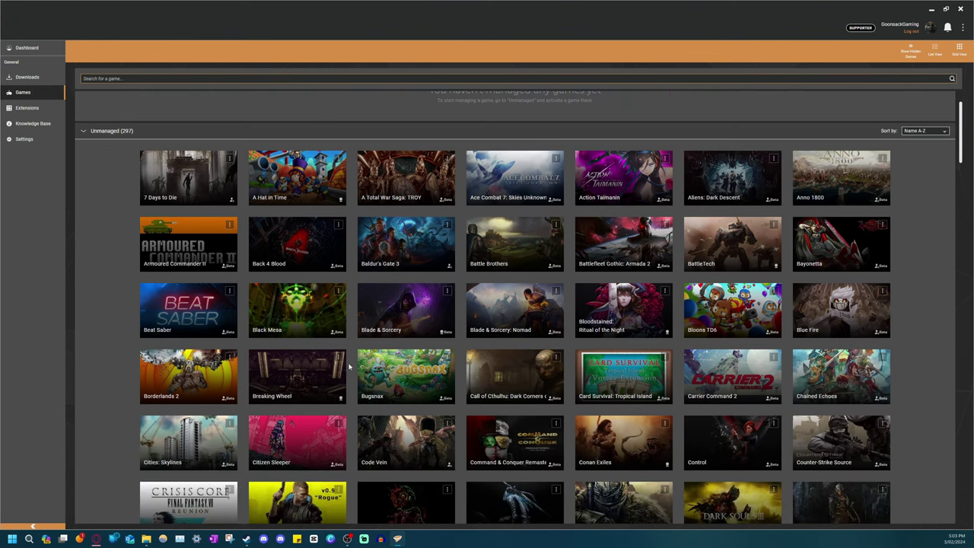
left_click(414, 243)
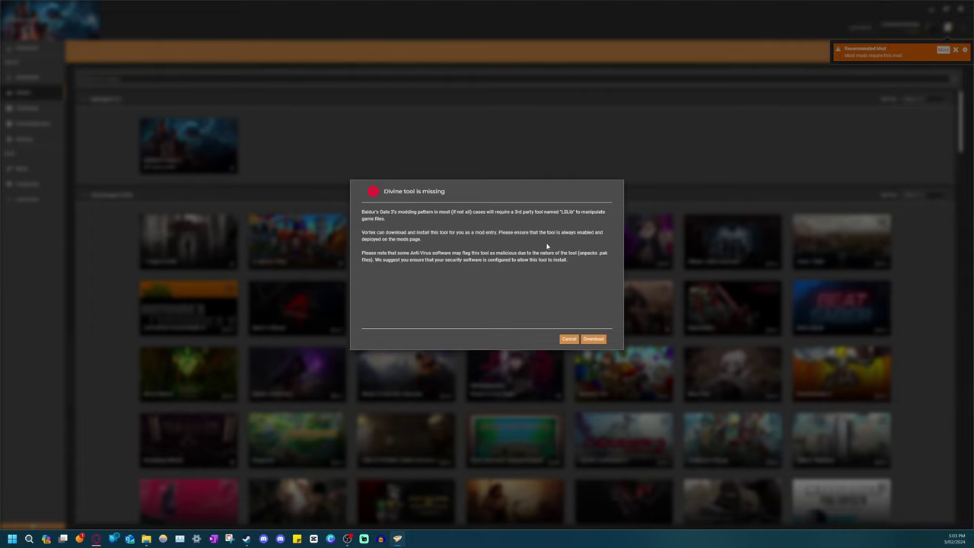
Decline the download of the missing LSLib Divine tool and dismiss the notifications about the recommended mod and LSLib
left_click(568, 339)
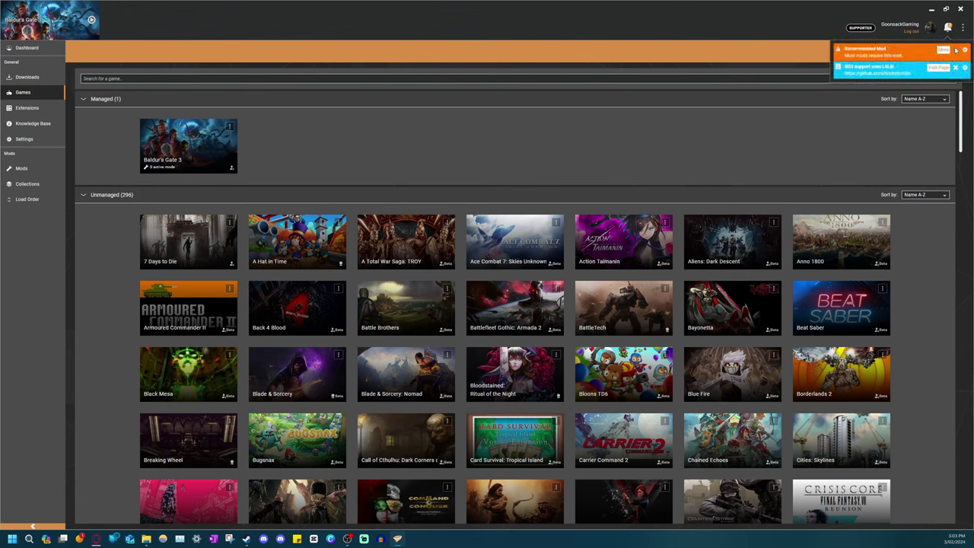
left_click(956, 50)
left_click(955, 51)
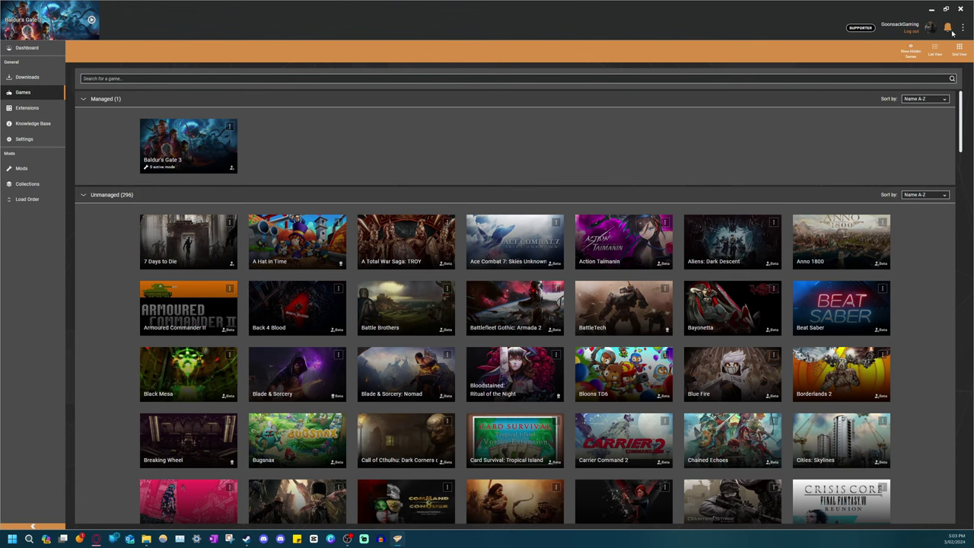
Turn off the automatic deployment of mods when enabled in Vortex's interface settings
left_click(25, 168)
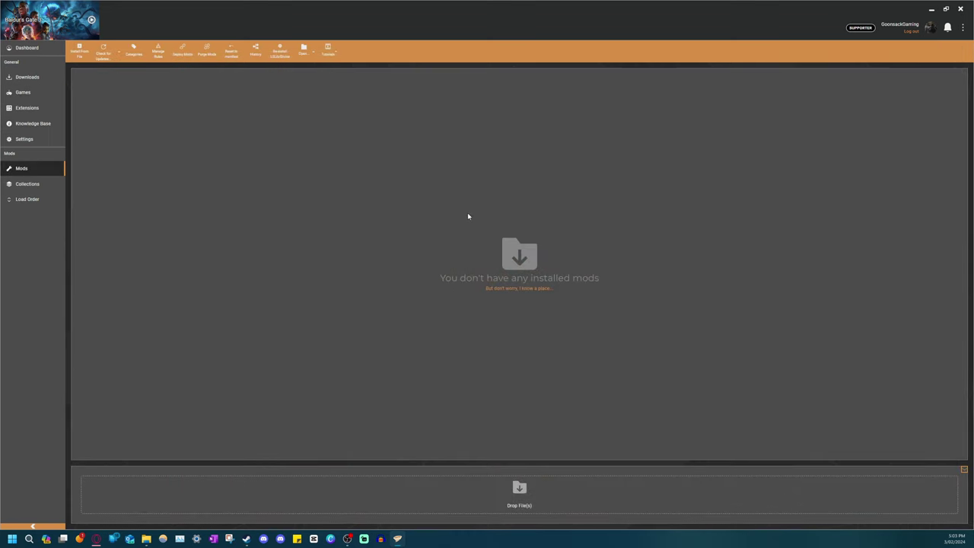
left_click(25, 139)
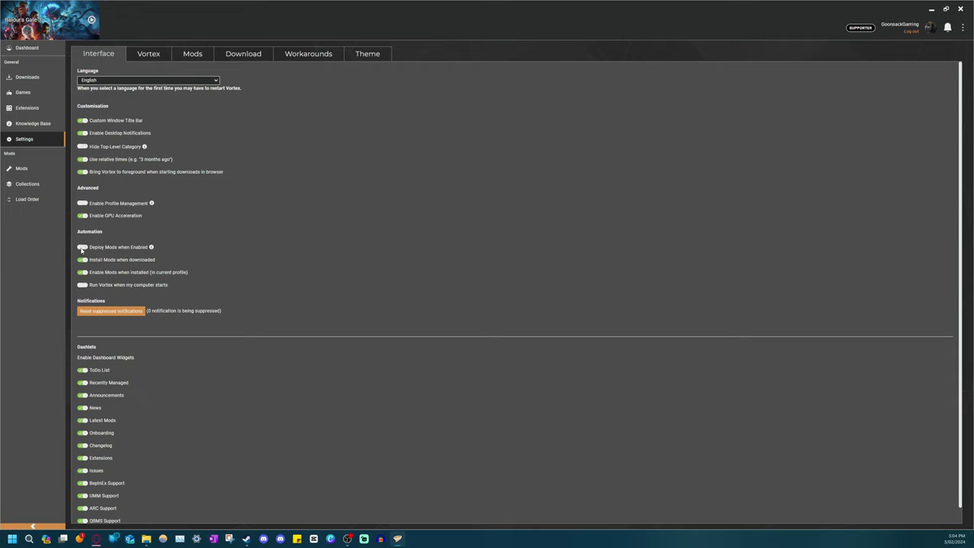
left_click(81, 250)
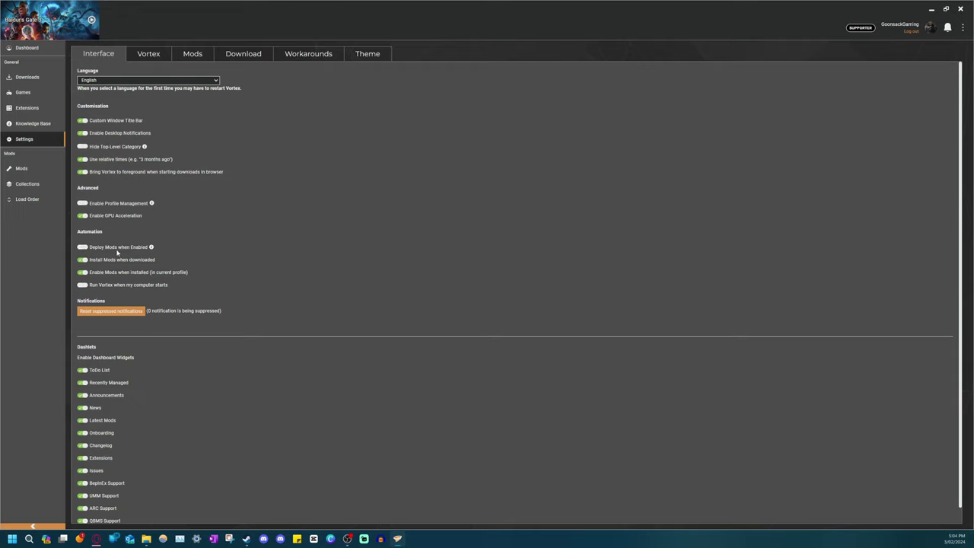
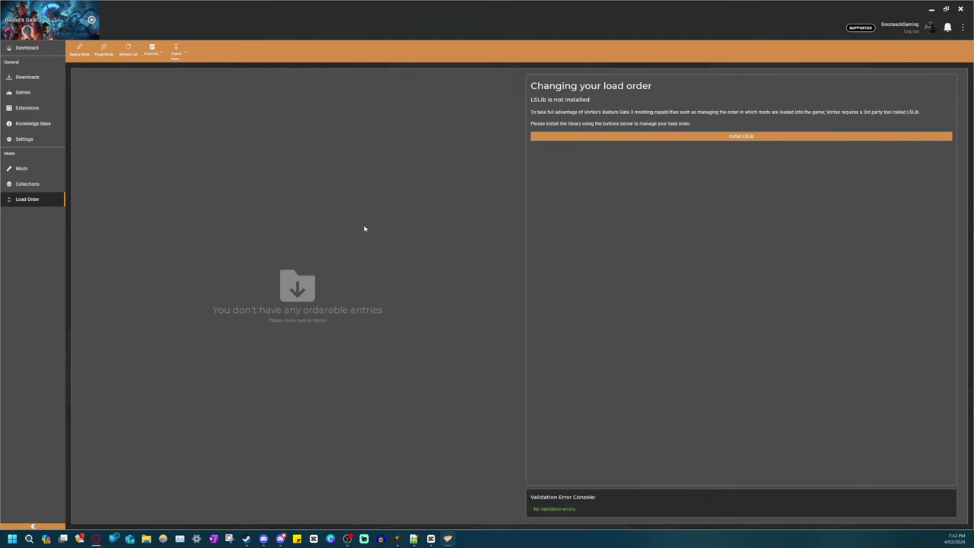
Choose Hardlink Deployment as the deployment method in the mod settings and check the workaround and download settings
left_click(24, 139)
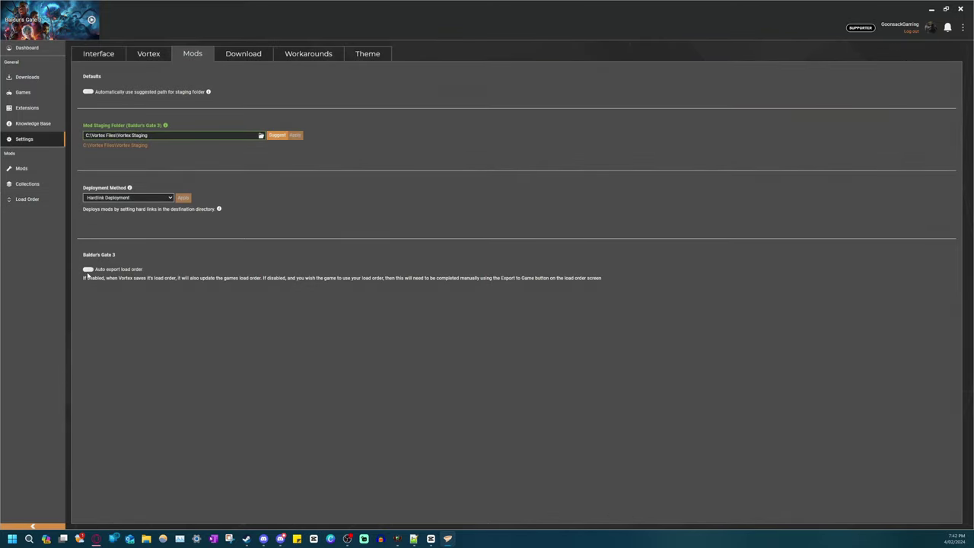
left_click(128, 197)
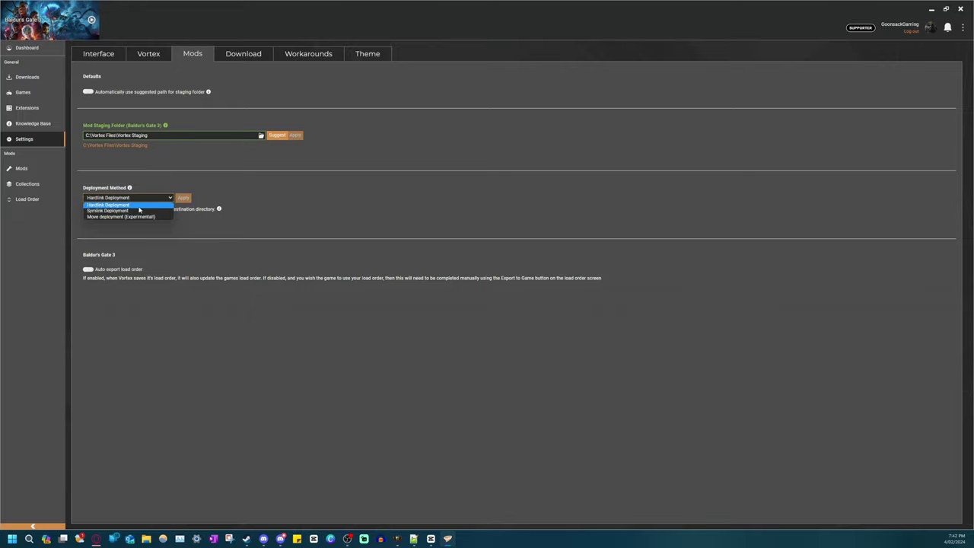
left_click(115, 202)
left_click(308, 53)
left_click(192, 53)
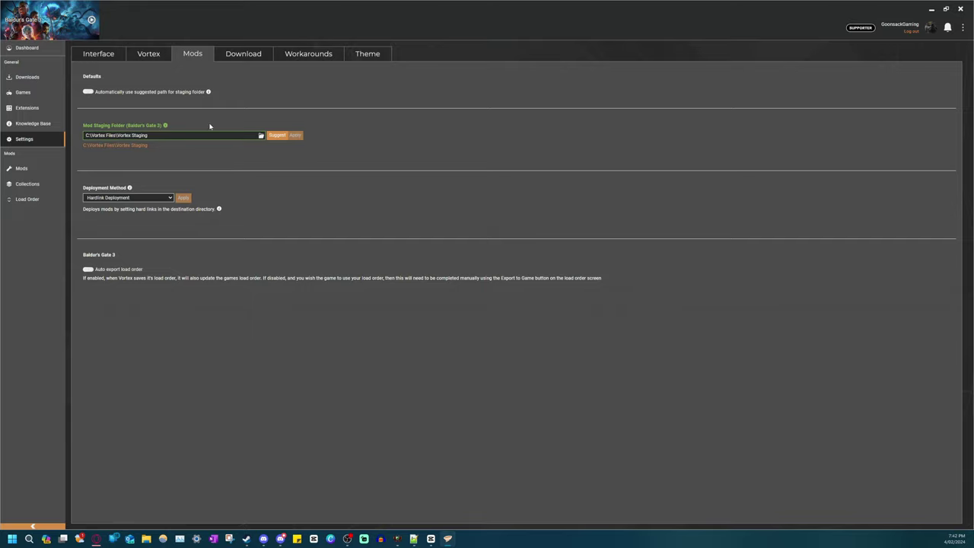
left_click(244, 54)
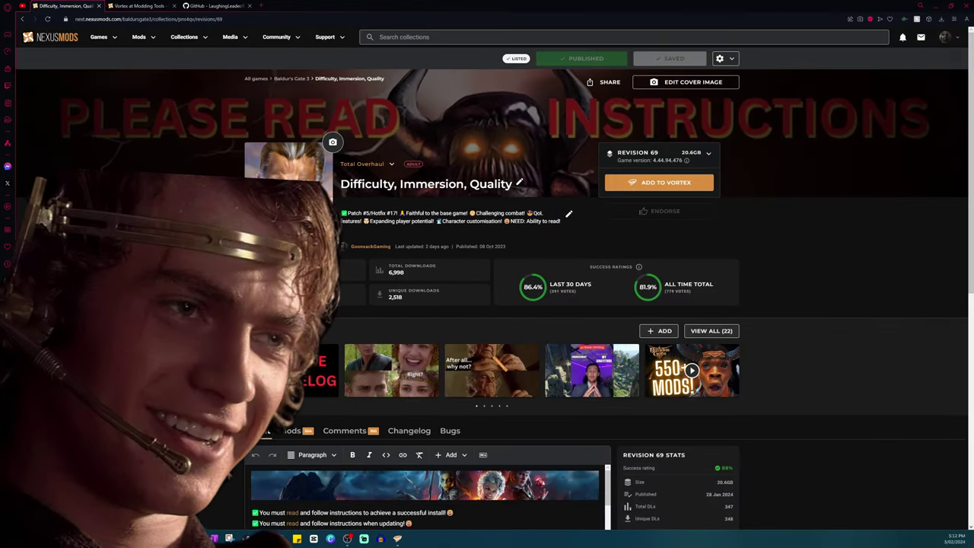
Check the available revisions of the Difficulty, Immersion, Quality collection on Nexus Mods and add revision 69 to Vortex
left_click(696, 154)
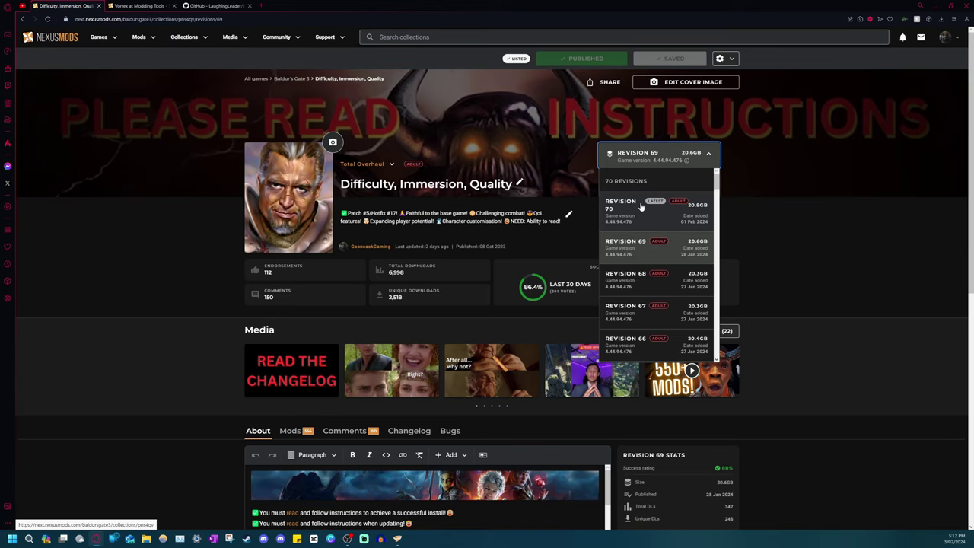
left_click(707, 153)
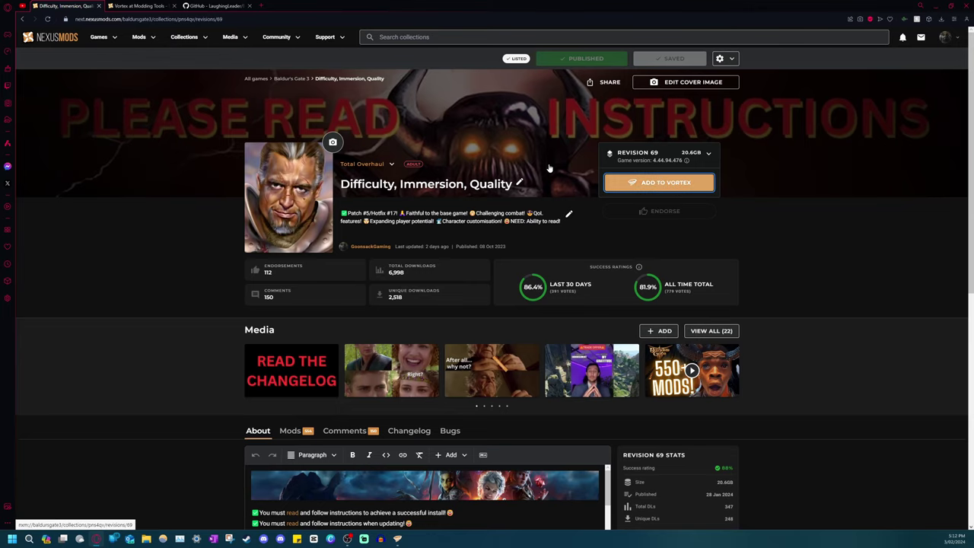
left_click(660, 184)
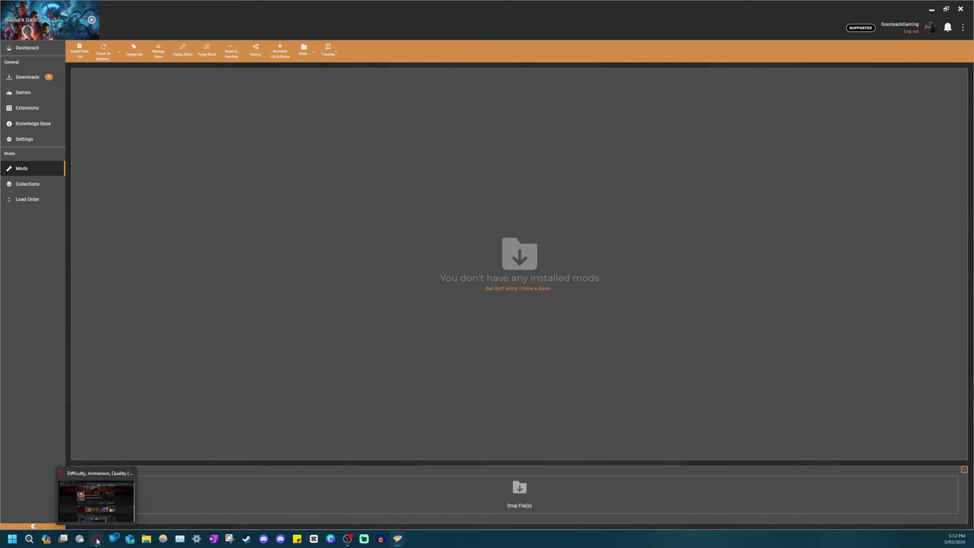
left_click(96, 498)
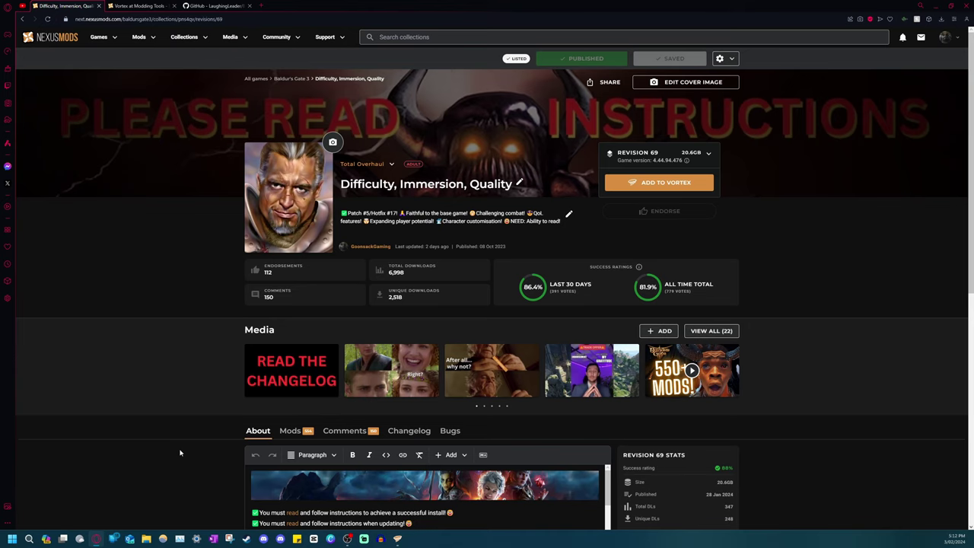
left_click(397, 538)
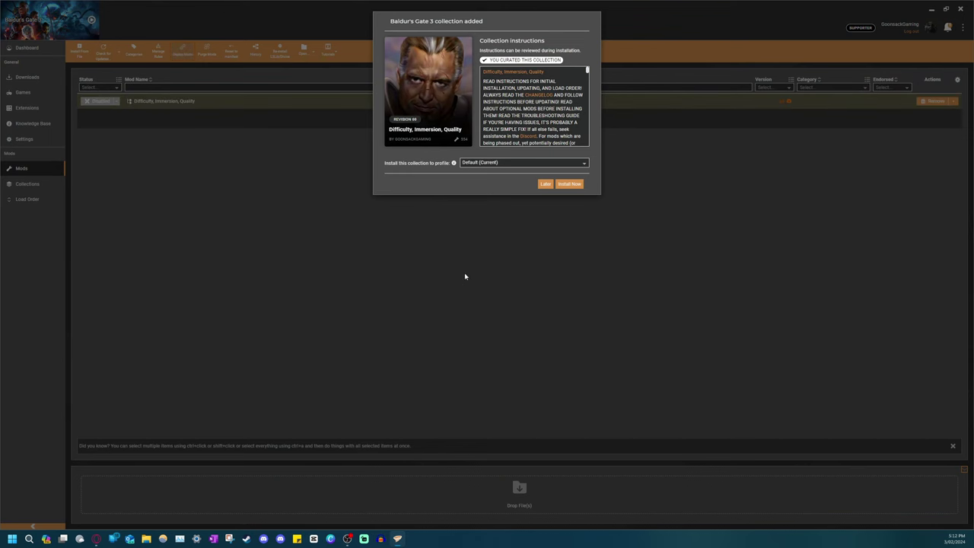
Read through the collection instructions and install the Difficulty, Immersion, Quality collection to the Default profile
scroll(541, 119, "down", 5)
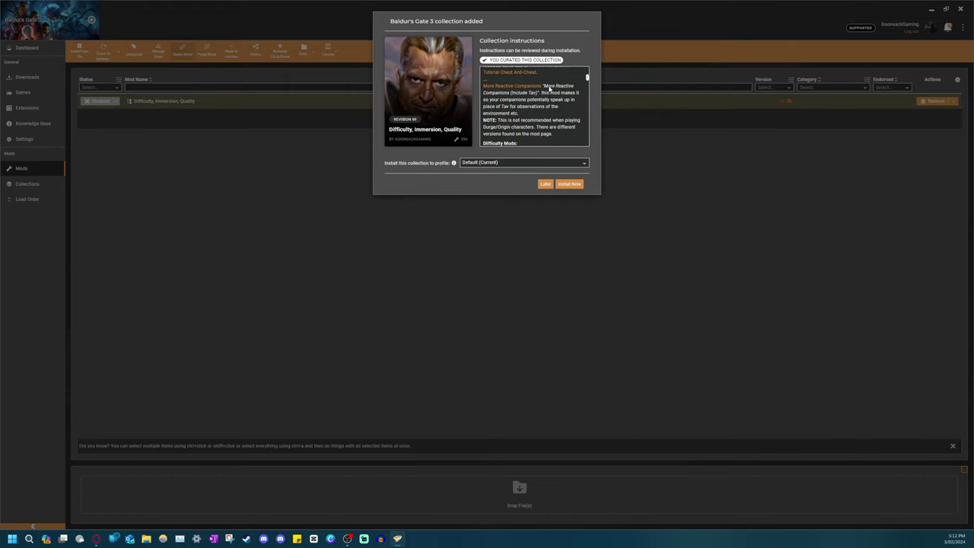
scroll(541, 103, "down", 8)
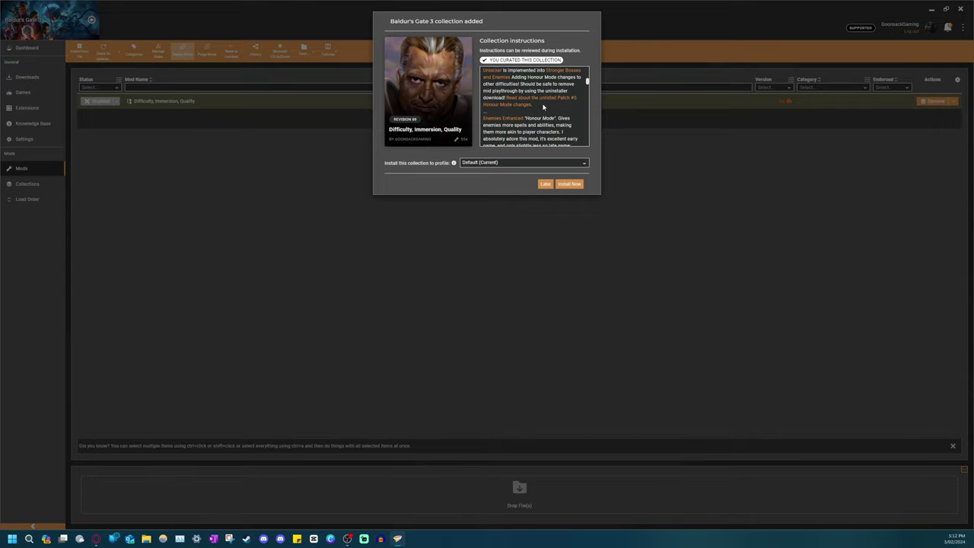
scroll(543, 112, "down", 10)
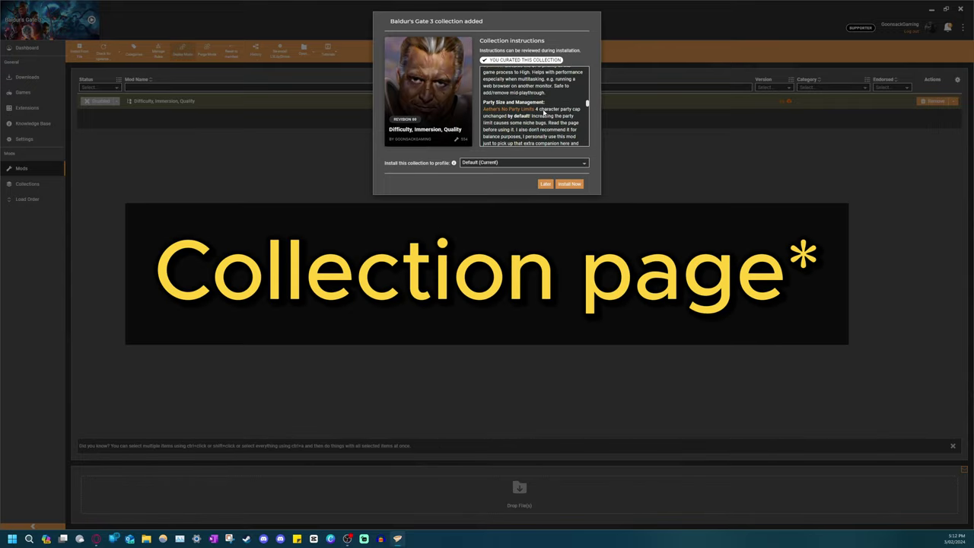
scroll(545, 112, "down", 5)
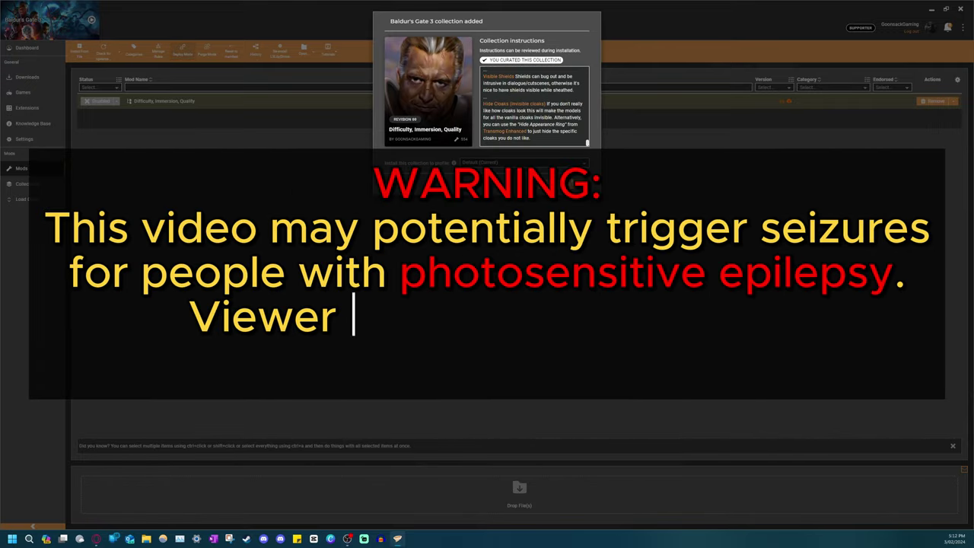
left_click(567, 181)
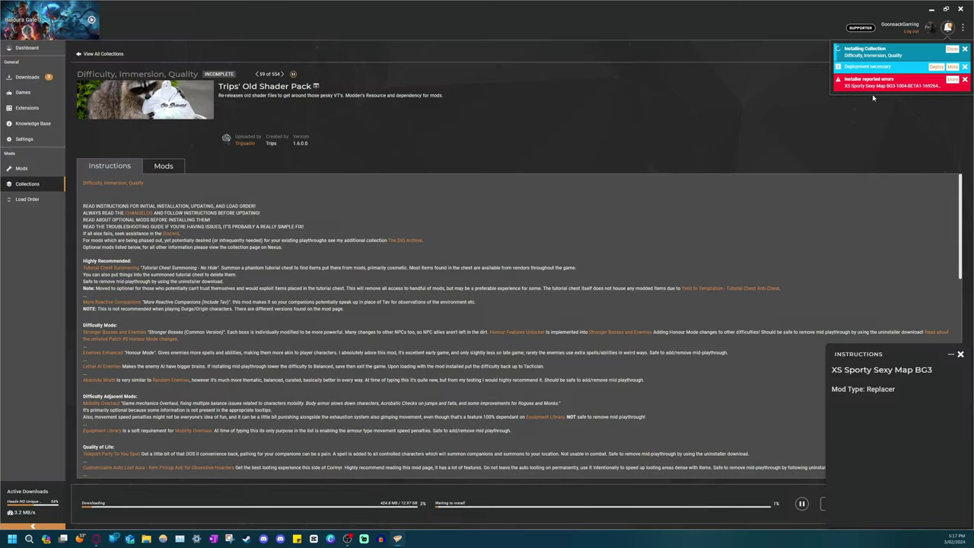
Review the reported installer error for XS Sporty Sexy Map BG3 and start the download of the Wood Dice - Resin Collection
left_click(951, 80)
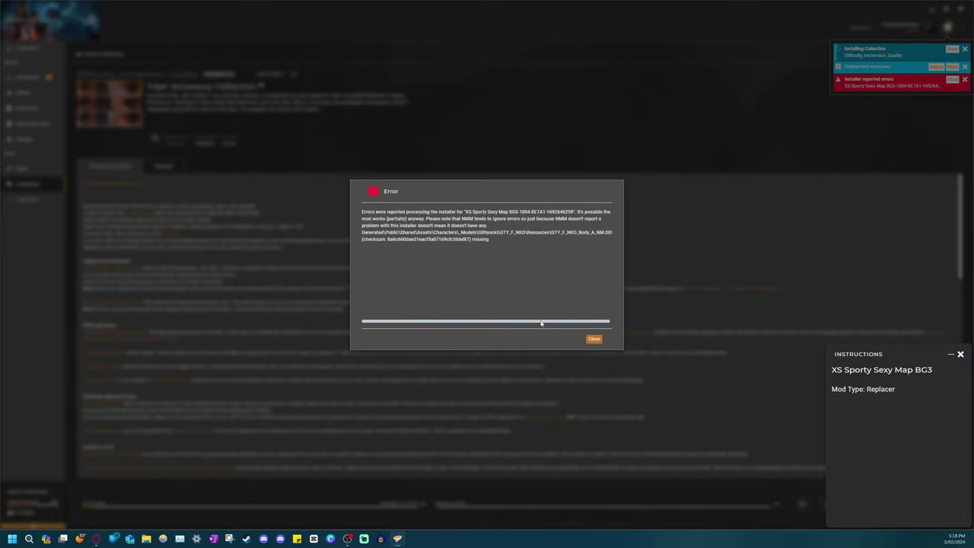
scroll(541, 324, "right", 1)
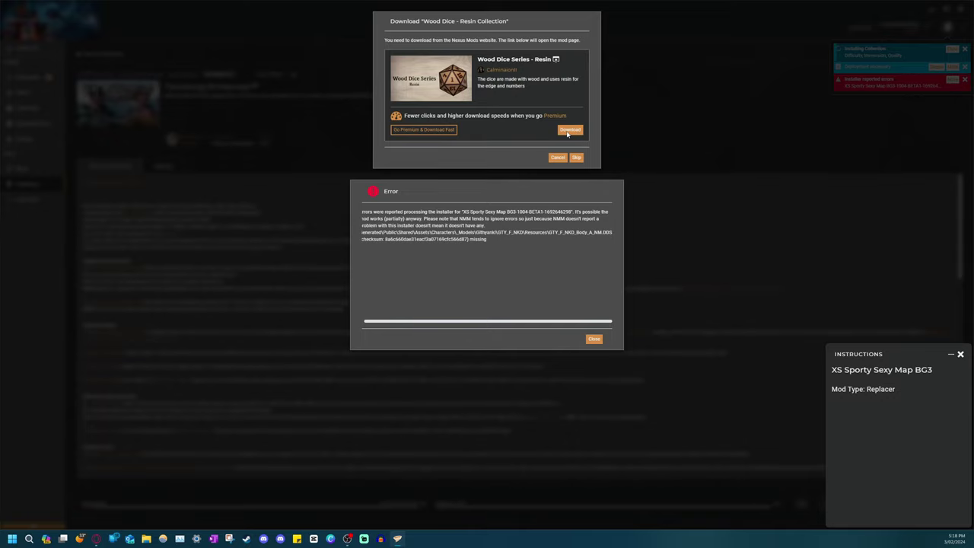
left_click(595, 338)
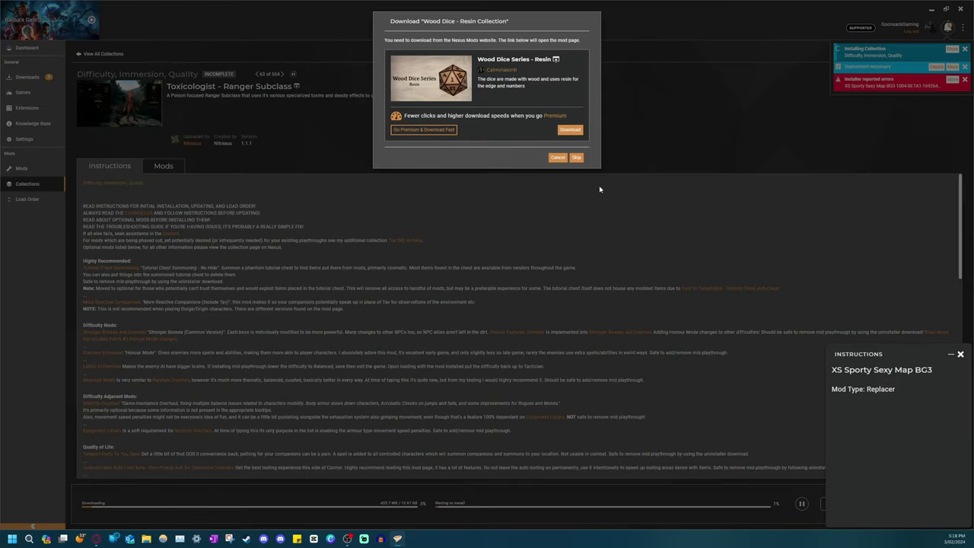
left_click(581, 133)
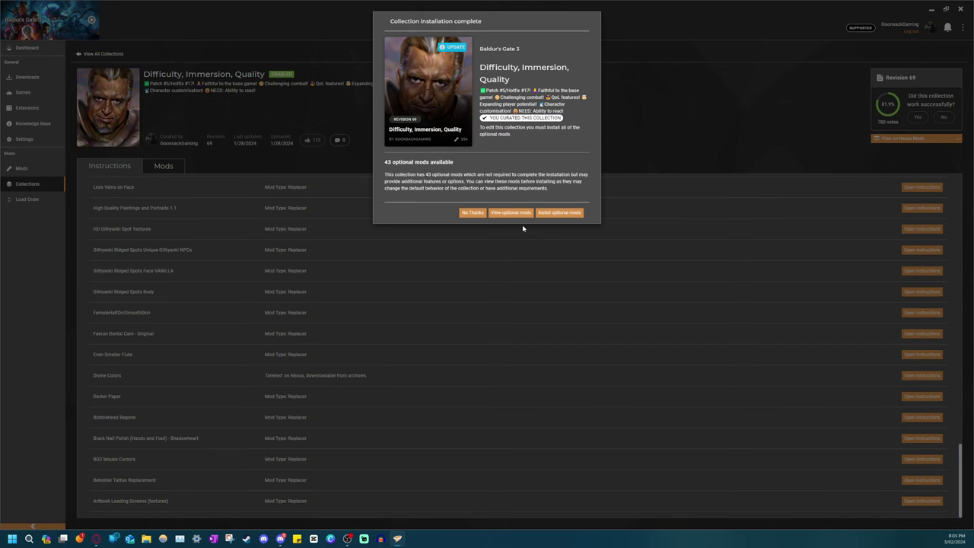
List the collection's optional mods and install Absolute Wrath using the free slow download
left_click(513, 213)
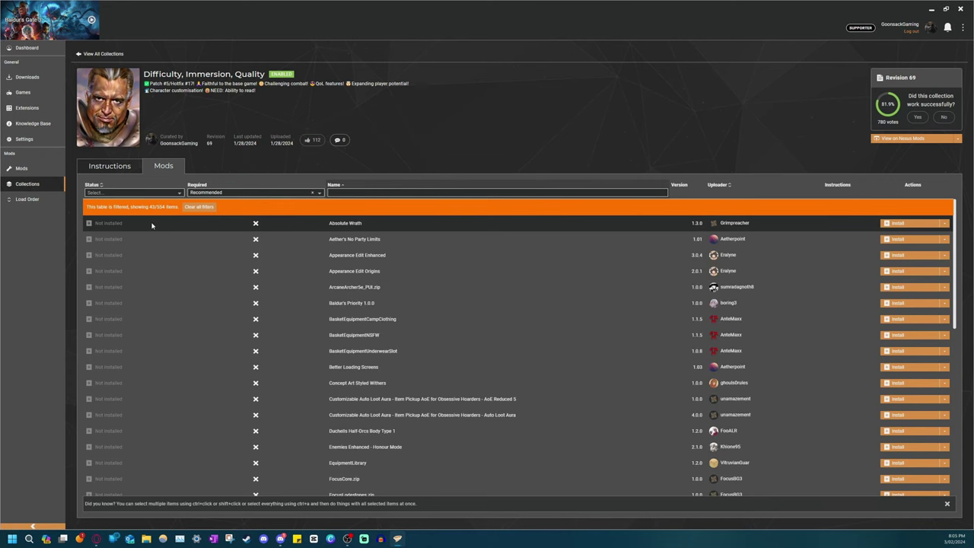
left_click(898, 223)
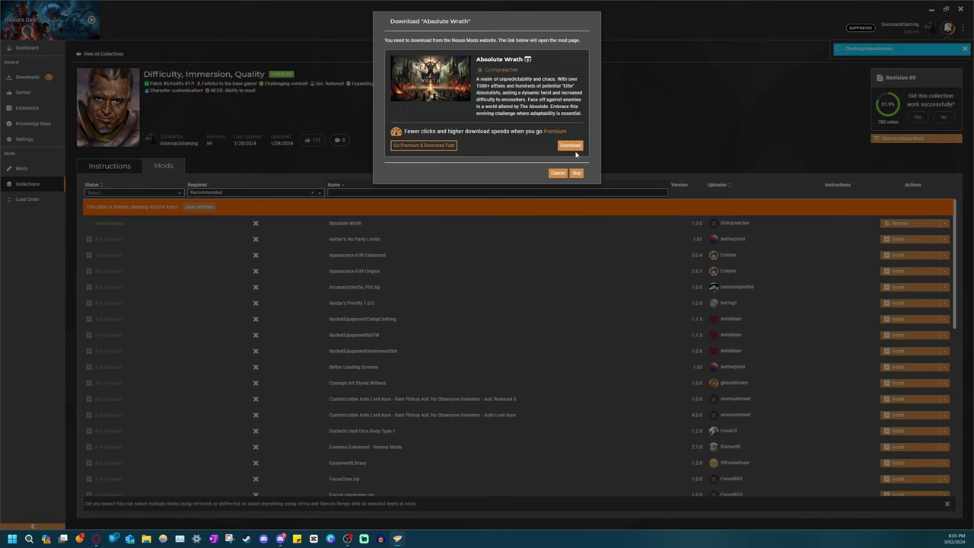
left_click(571, 145)
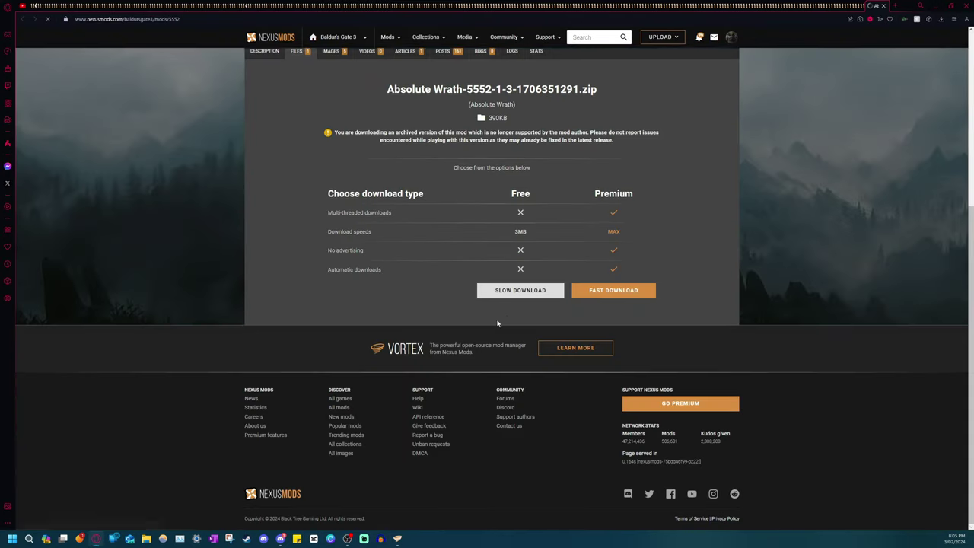
left_click(508, 288)
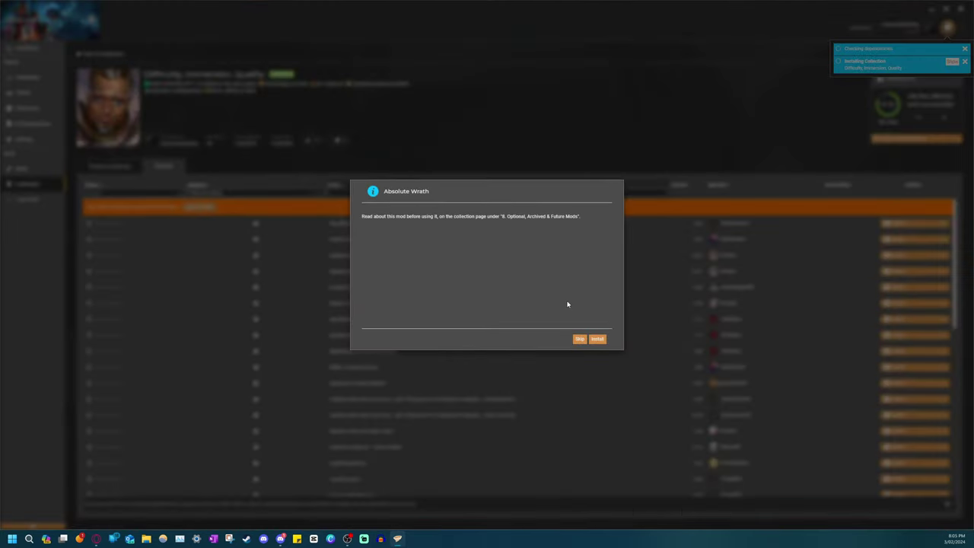
left_click(596, 339)
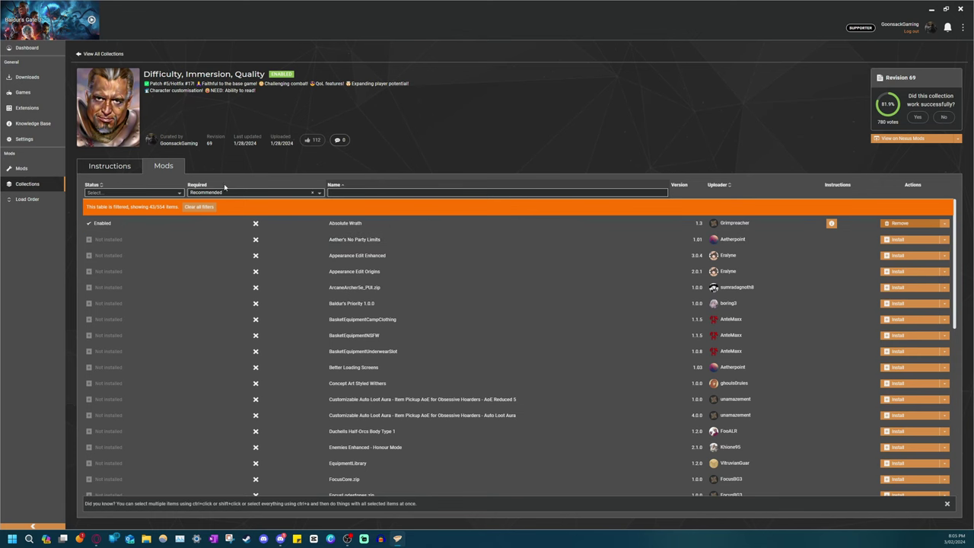
Select all the listed optional mods for installation, download Aether's No Party Limits with the slow download, and start the Appearance Edit Origins download
left_click(110, 165)
left_click(164, 166)
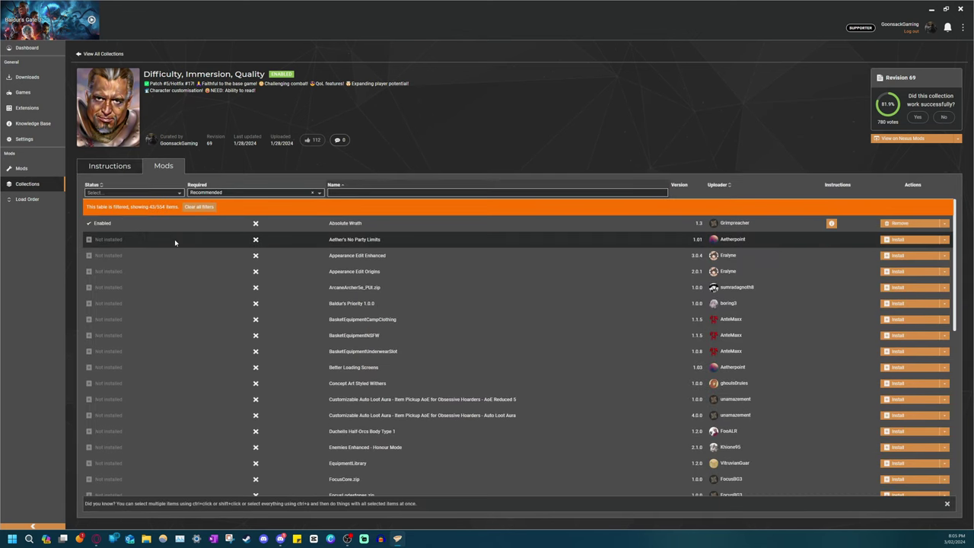
left_click(174, 239)
scroll(168, 411, "down", 5)
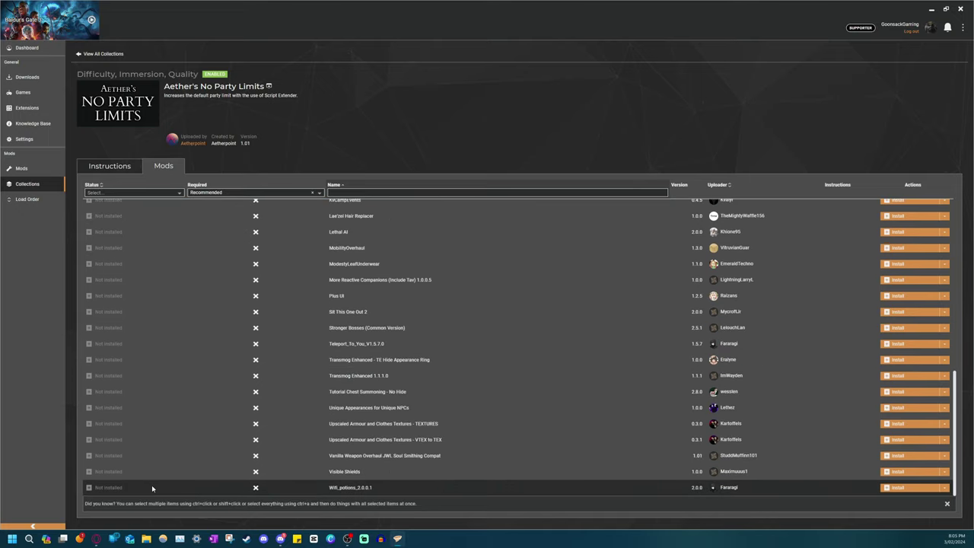
key("ctrl+a")
left_click(107, 496)
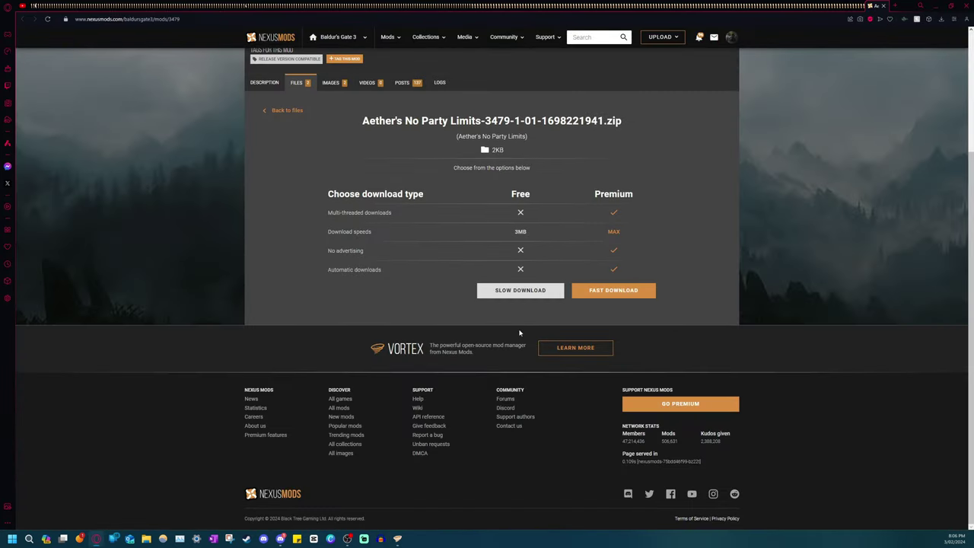
left_click(514, 293)
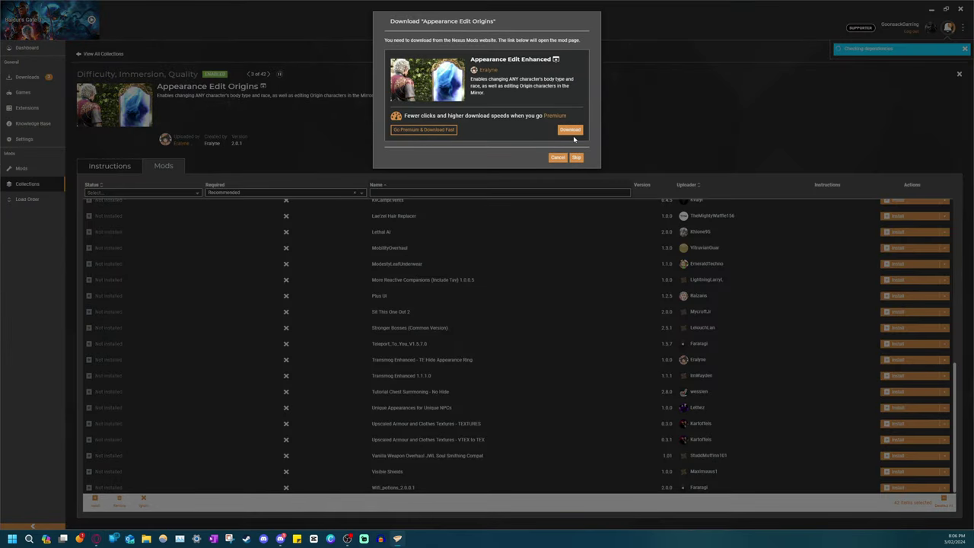
left_click(571, 130)
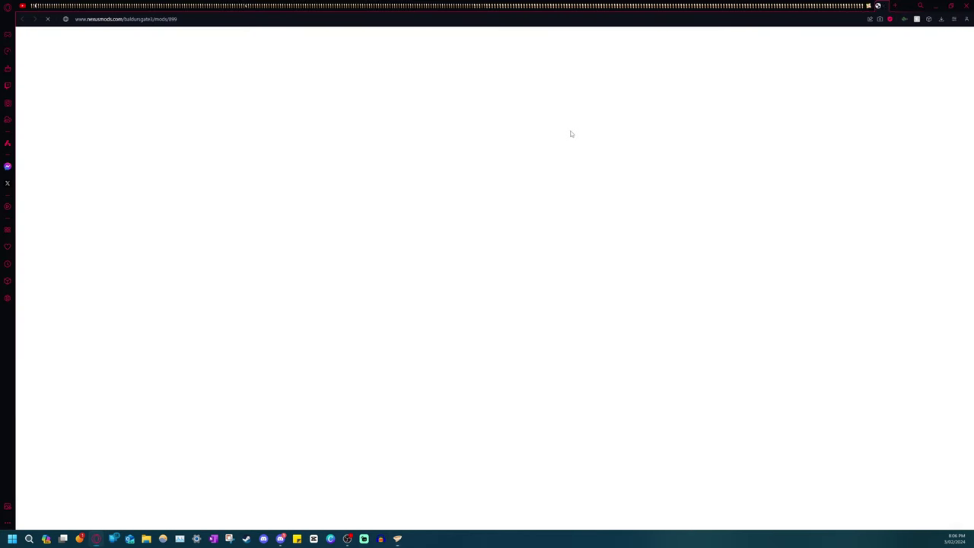
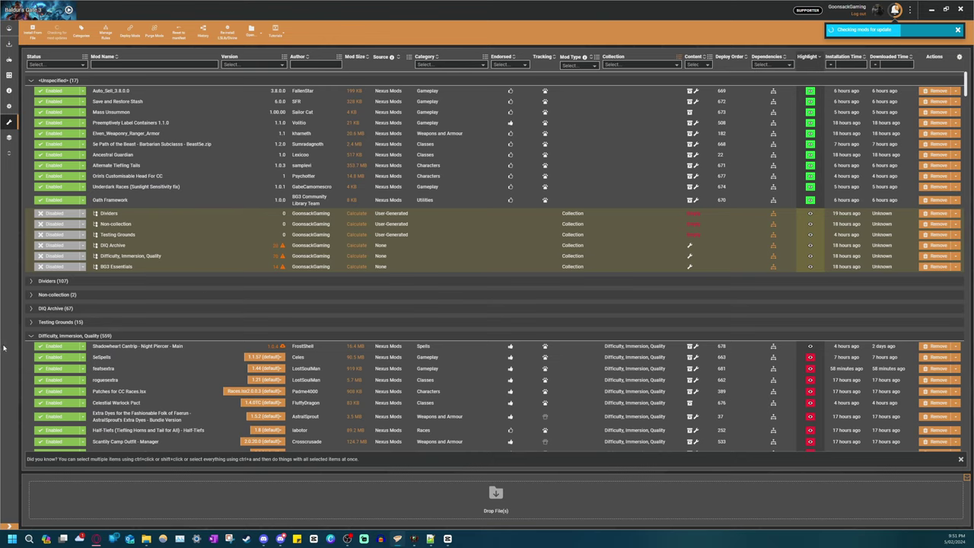
Sort the installed mods by mod type and examine the engine injectors and replacers in the Difficulty, Immersion, Quality group
left_click(31, 336)
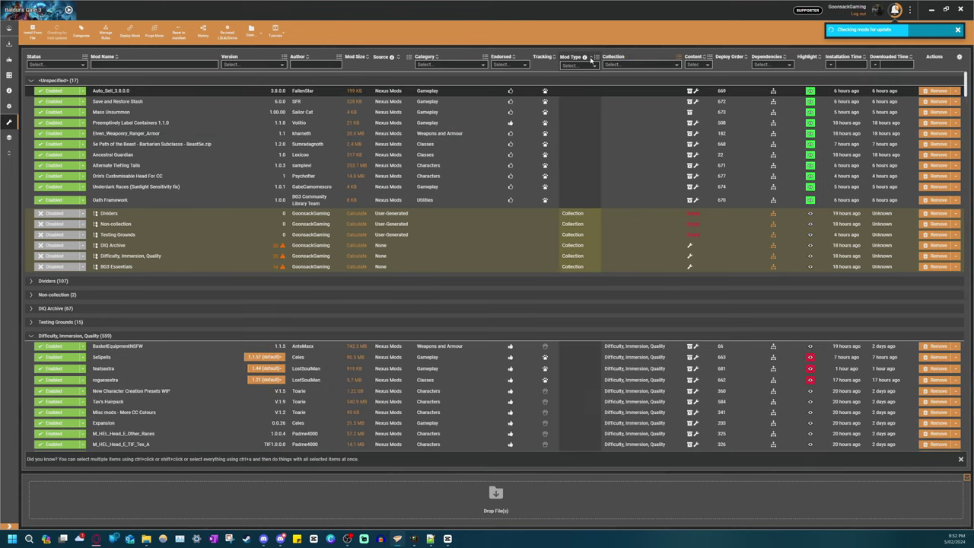
left_click(590, 59)
scroll(572, 169, "down", 5)
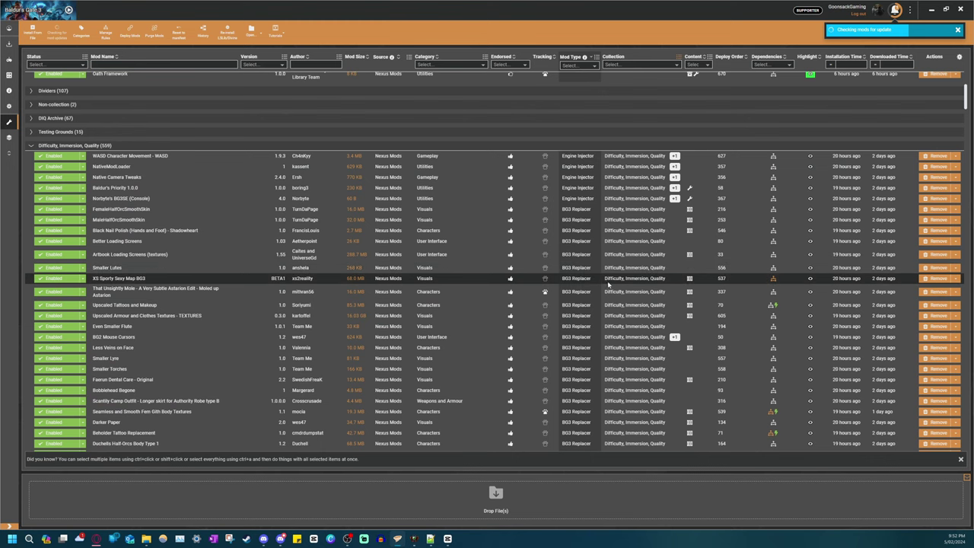
Switch to the BG3ModManager GitHub page and download BG3ModManager_Latest.zip from the latest Windows release
scroll(608, 284, "down", 3)
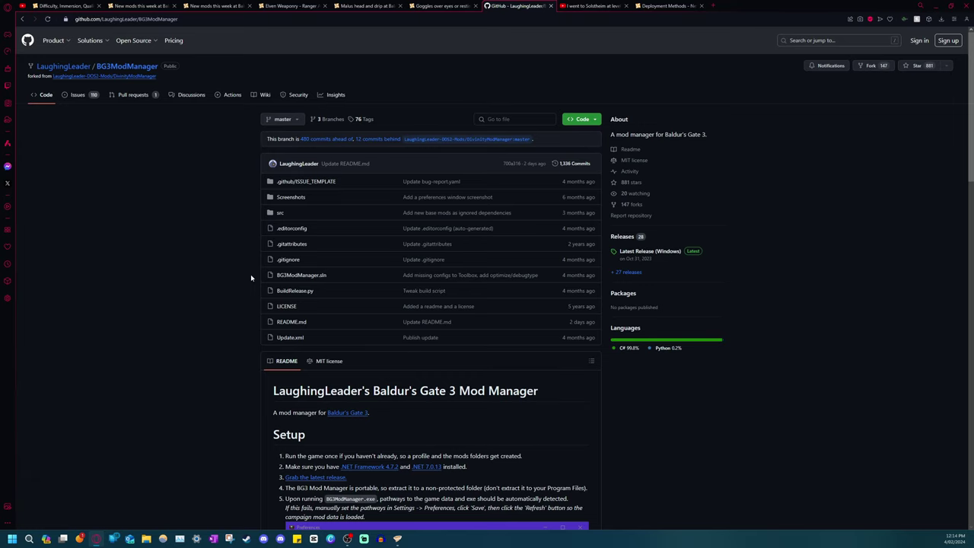
left_click(649, 252)
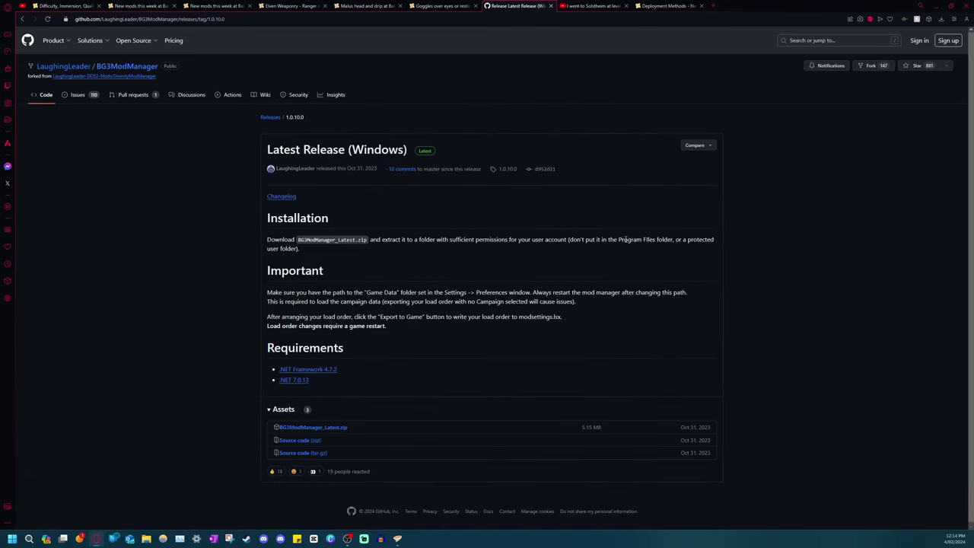
left_click(334, 429)
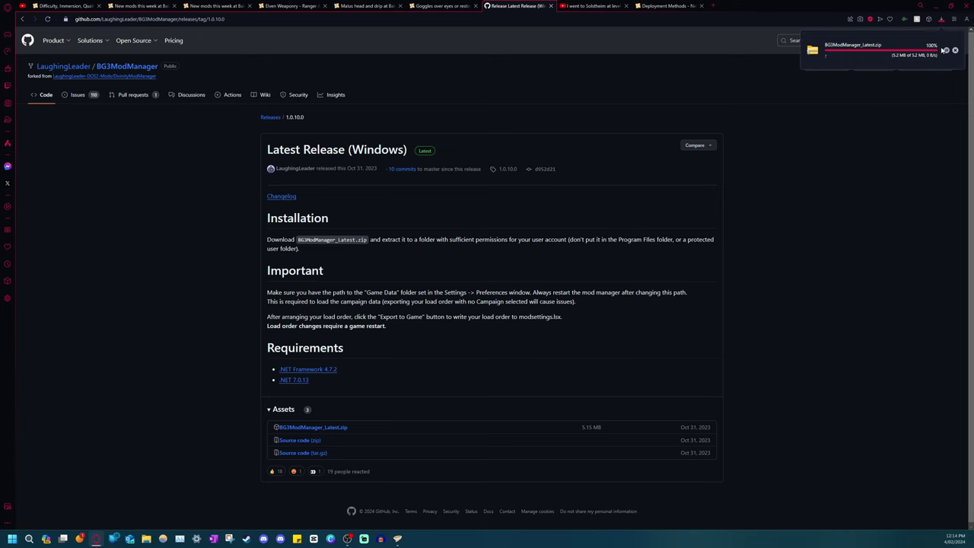
Extract BG3ModManager_Latest.zip within the Downloads folder and open the extracted BG3ModManager_Latest folder
left_click(946, 50)
right_click(242, 121)
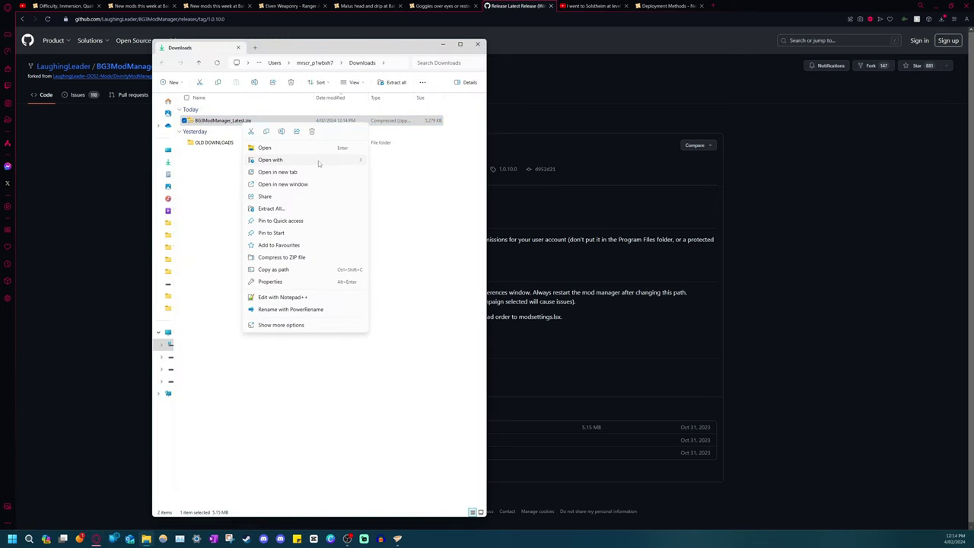
mouse_move(319, 163)
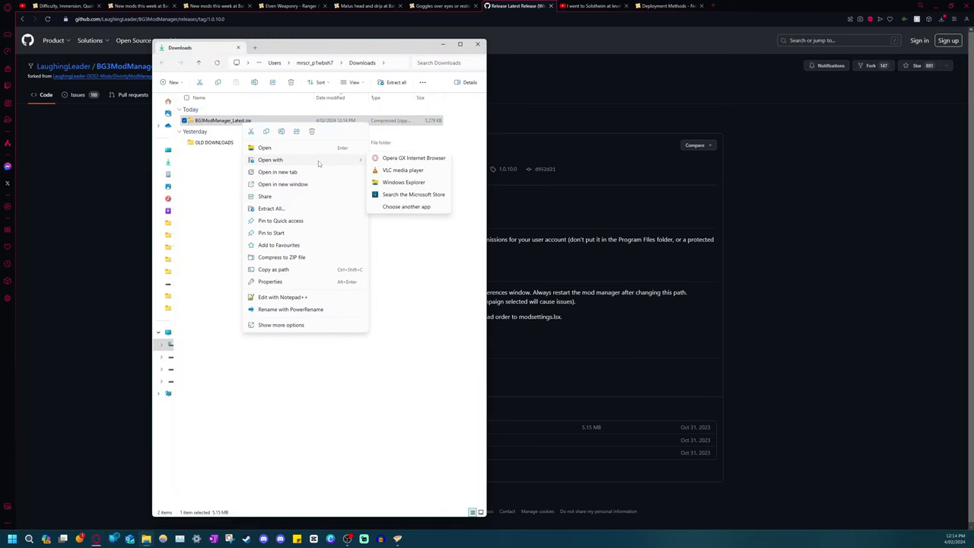
left_click(308, 209)
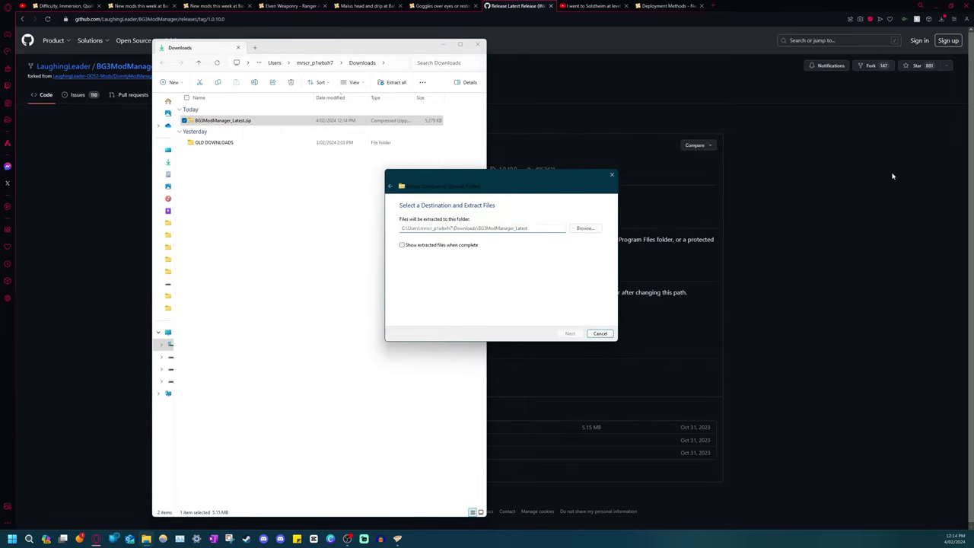
key("Return")
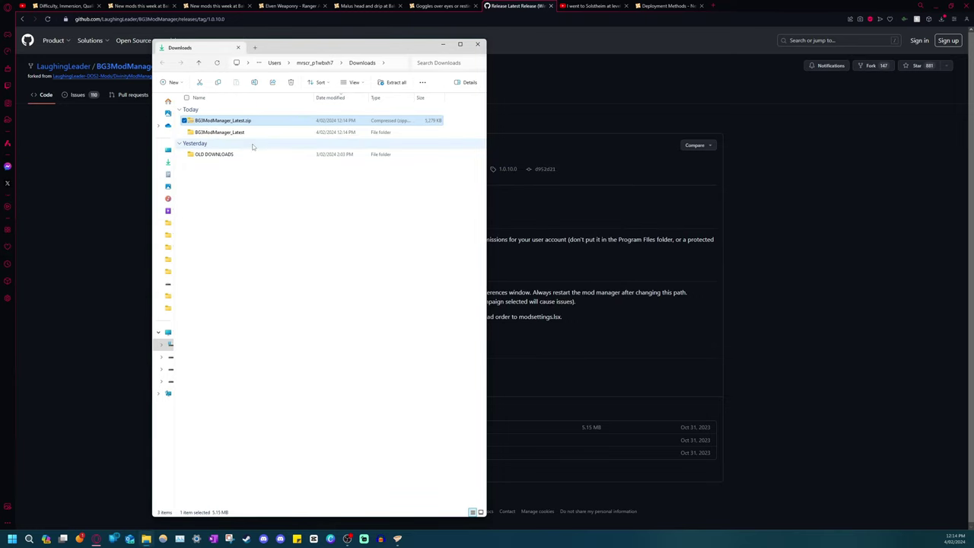
double_click(228, 132)
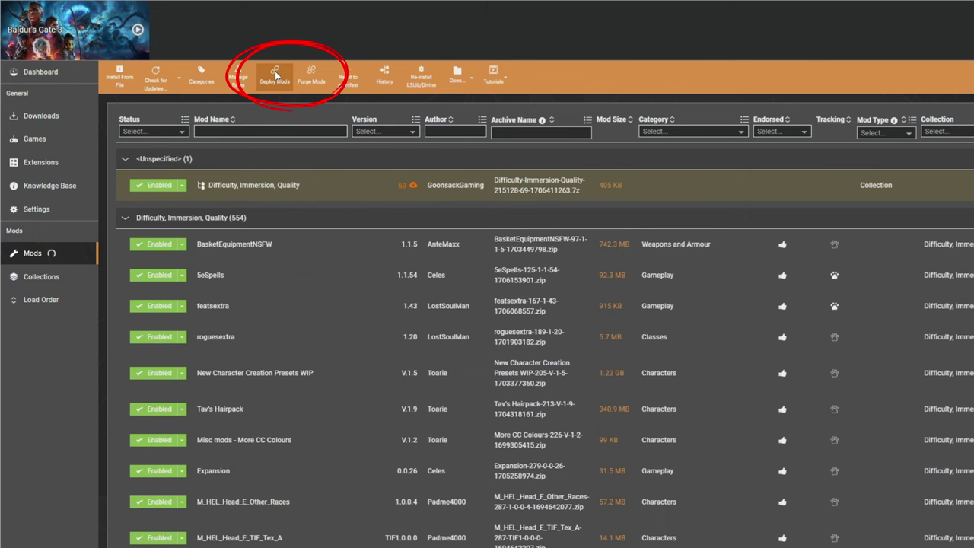
Deploy the mods in Vortex, then check the inactive mods in a maximized BG3 Mod Manager window
left_click(276, 74)
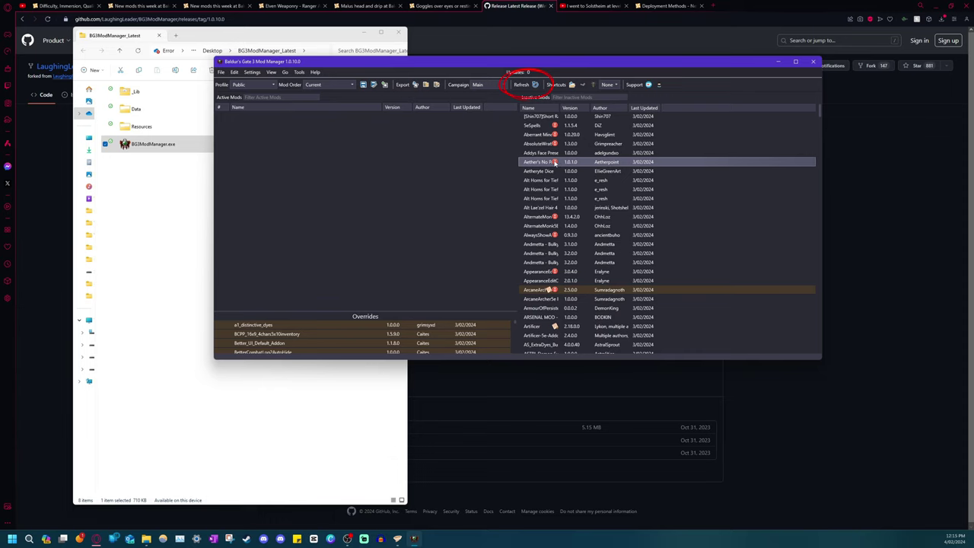
scroll(622, 281, "down", 1)
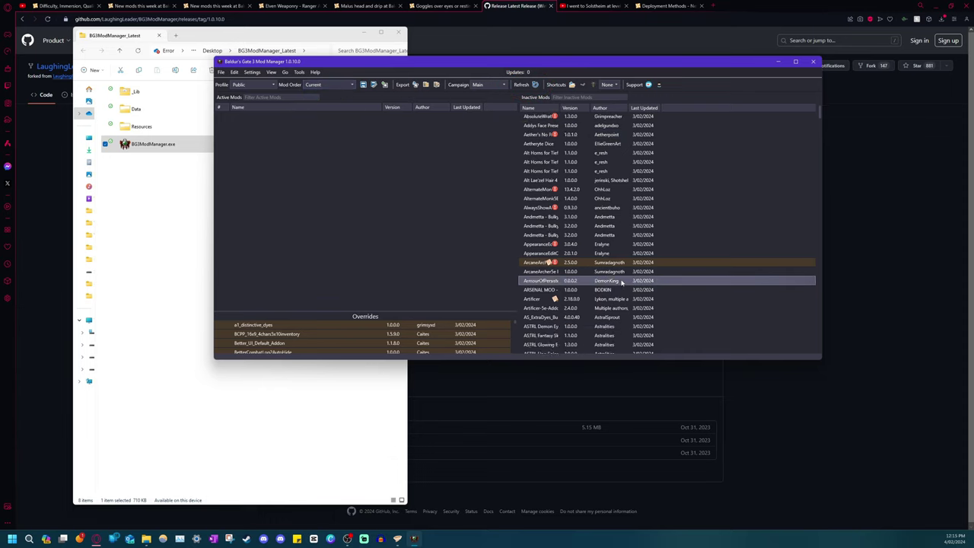
scroll(622, 282, "down", 3)
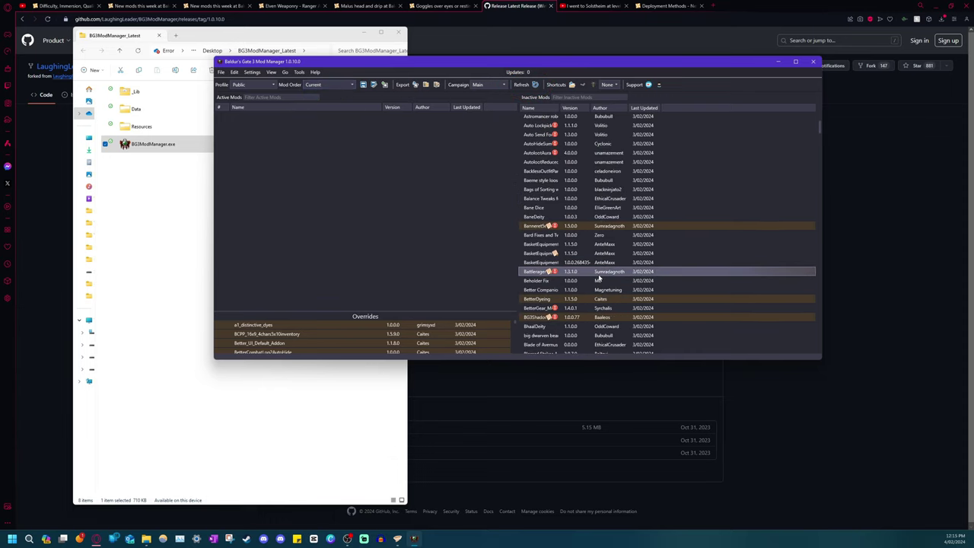
left_click(794, 61)
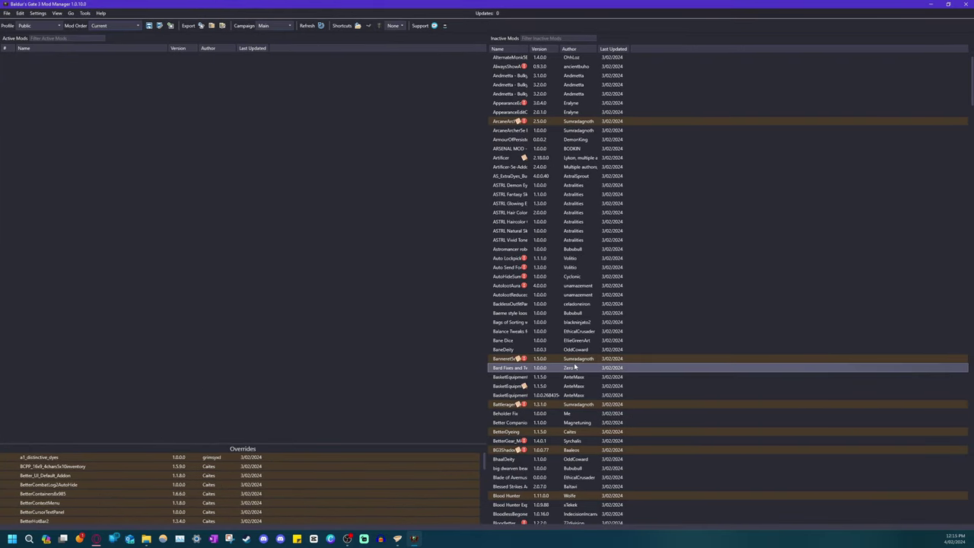
Save the empty load order as Current_4-02-2024_12-16-11.json in the Orders folder and check it in the mod order list
left_click(160, 26)
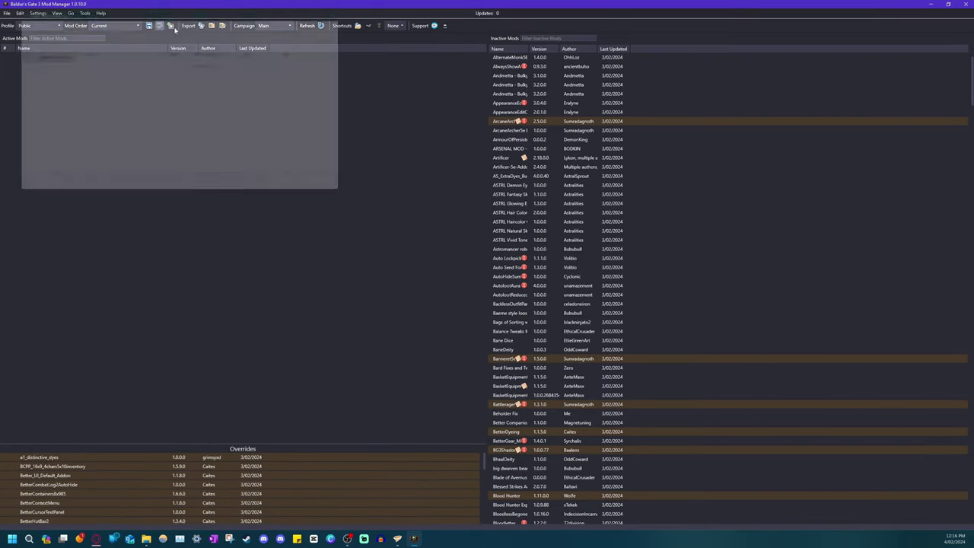
left_click(136, 166)
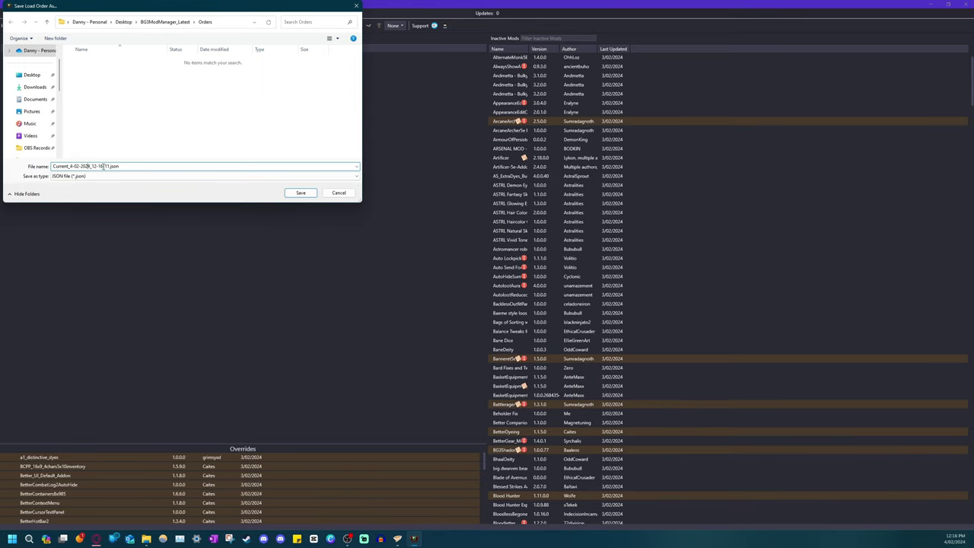
left_click(301, 193)
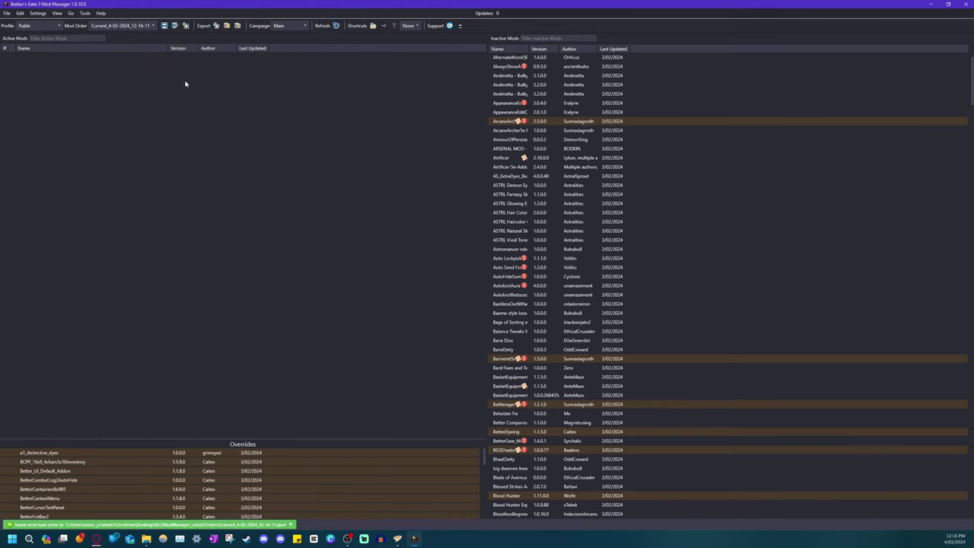
left_click(148, 26)
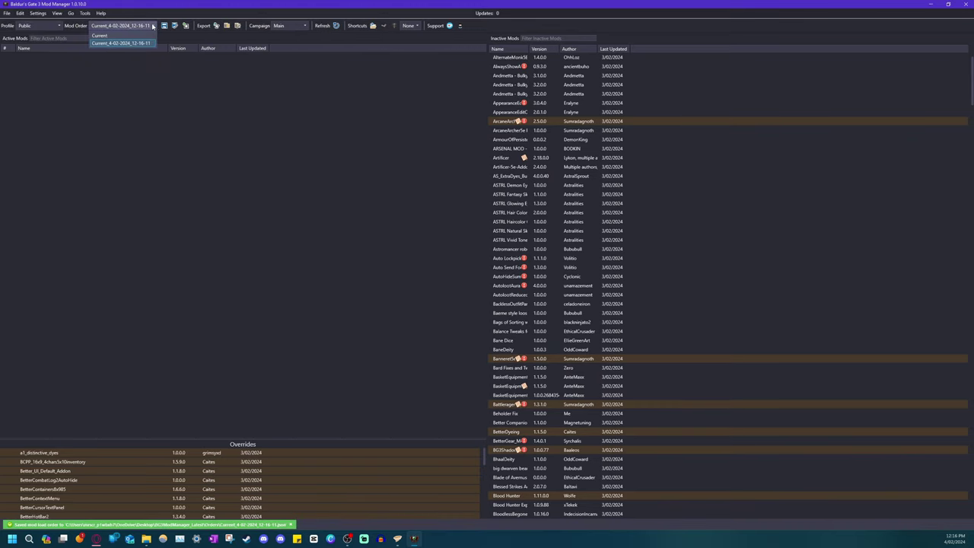
left_click(153, 26)
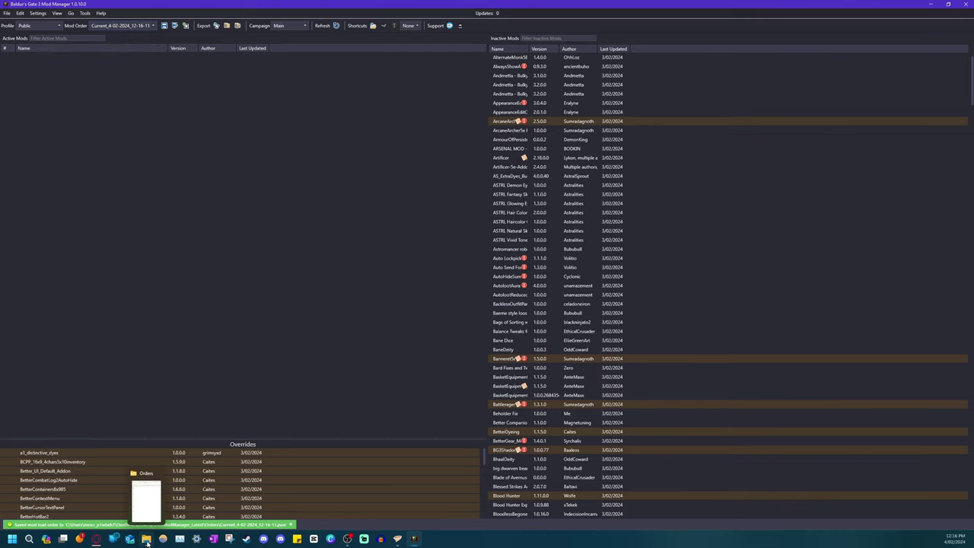
Open Current_4-02-2024_12-16-11.json from the Orders folder in Notepad++ and delete all of its text
left_click(147, 540)
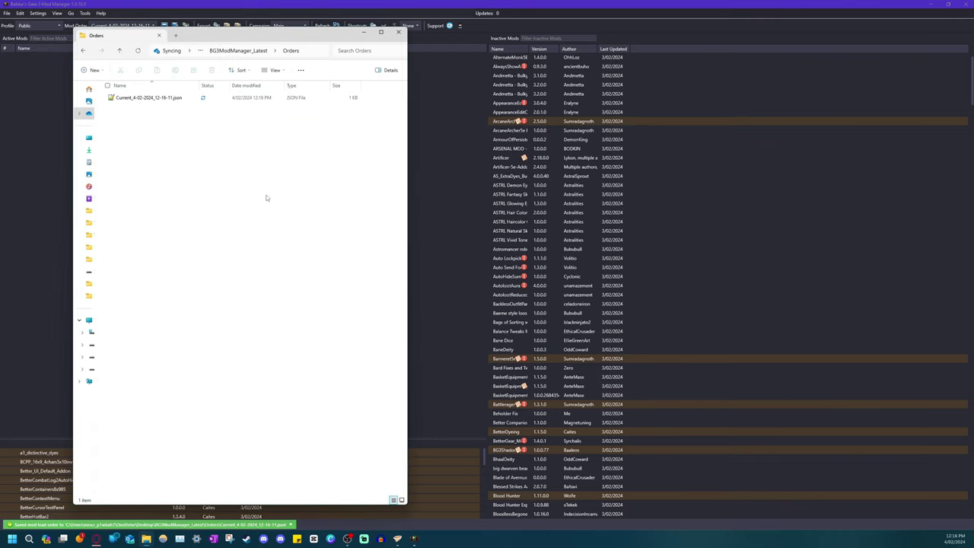
double_click(156, 101)
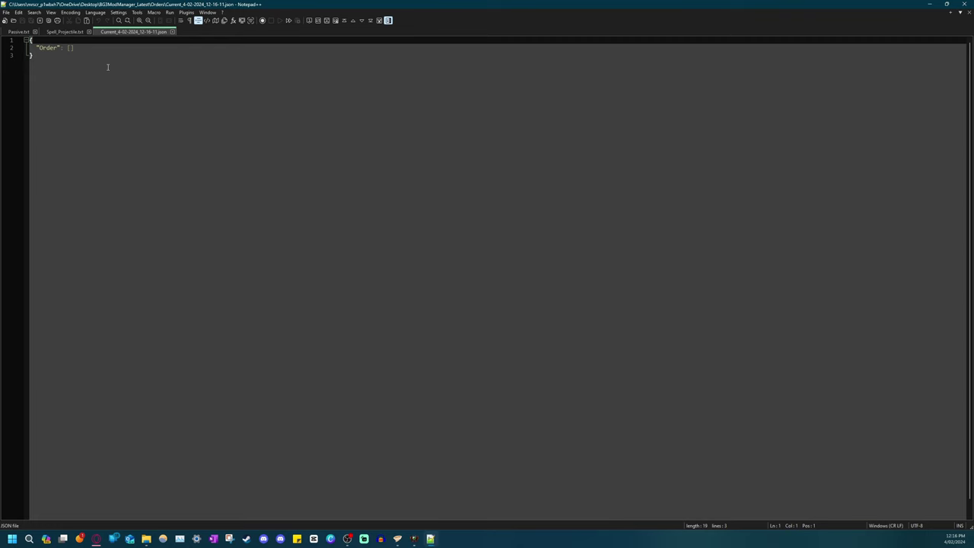
key("ctrl+a")
key("Delete")
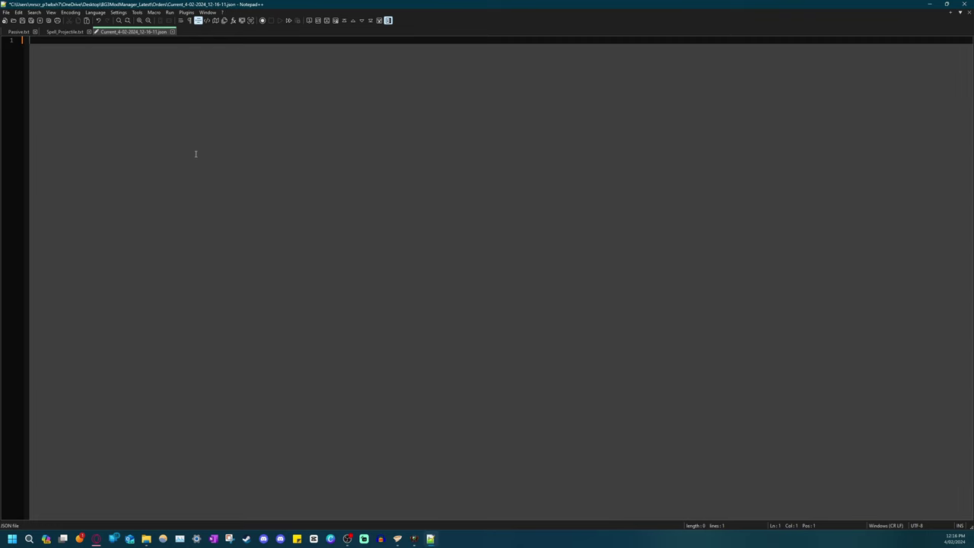
Expand the Revision 70 (Patch #5/Hotfix #17) section on the Nexus Mods collection page and copy its entire load order code
left_click(99, 539)
left_click(65, 6)
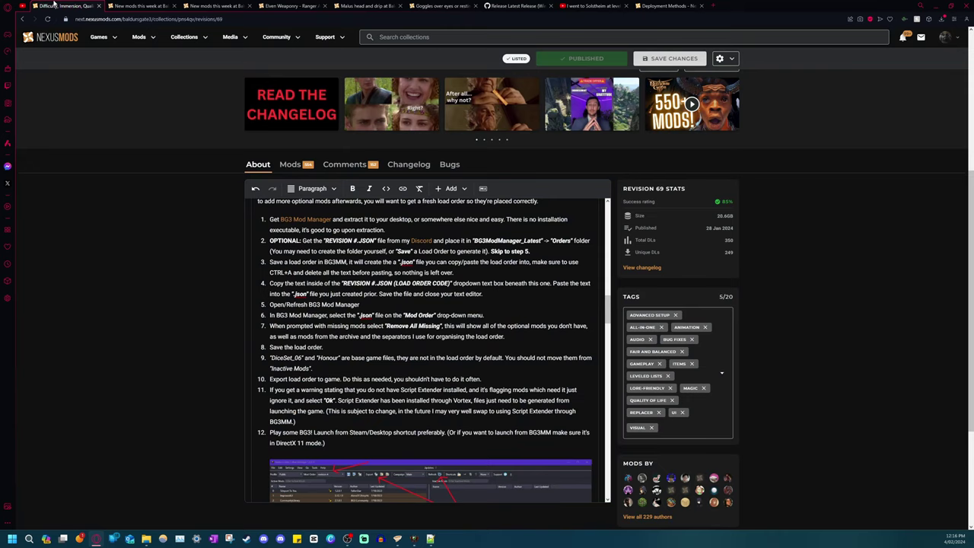
scroll(350, 422, "down", 15)
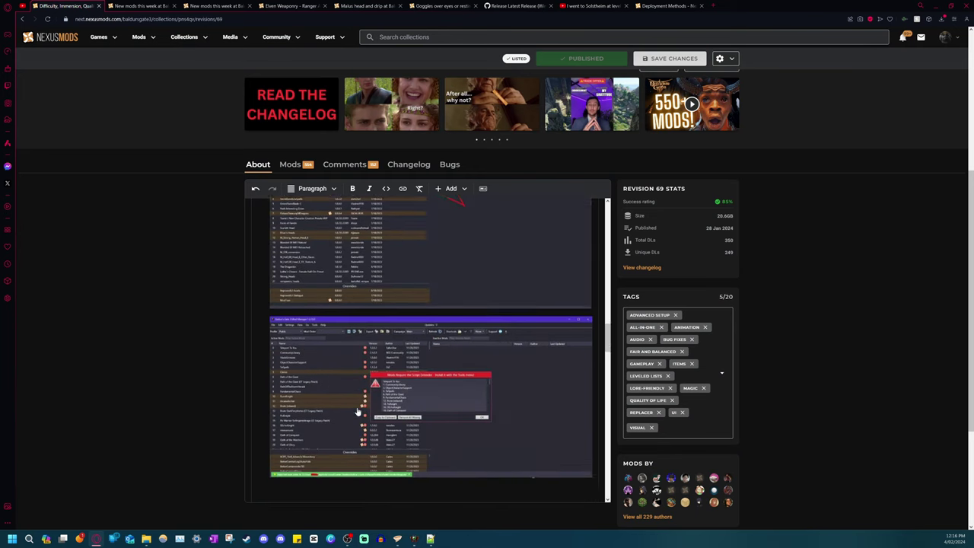
left_click(262, 301)
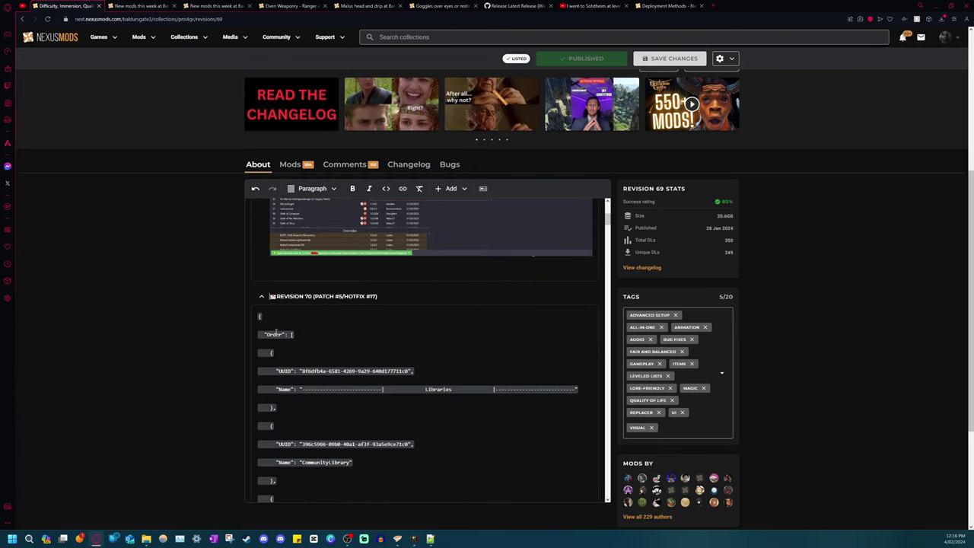
left_click_drag(260, 317, 270, 282)
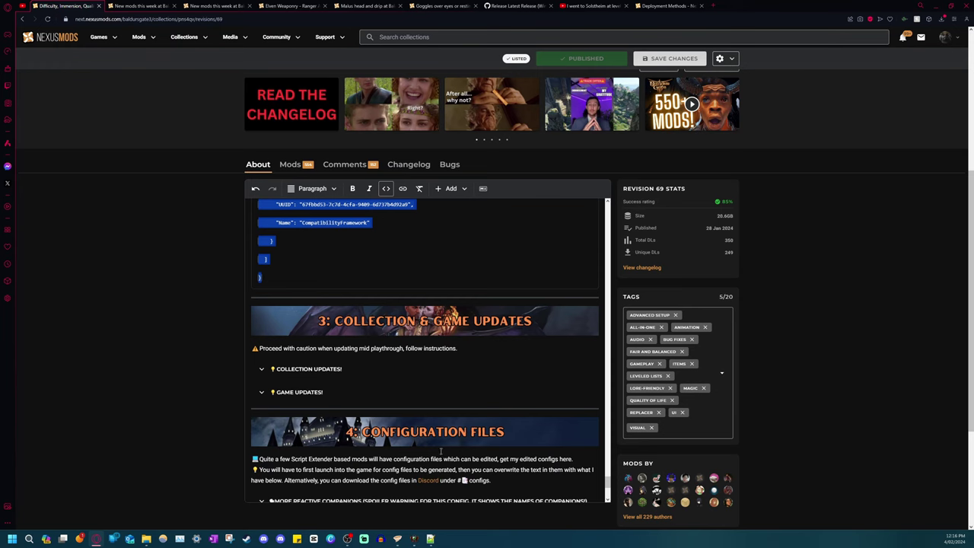
Paste the copied load order code into the emptied JSON file in Notepad++, look over the entries and save the file
left_click(430, 539)
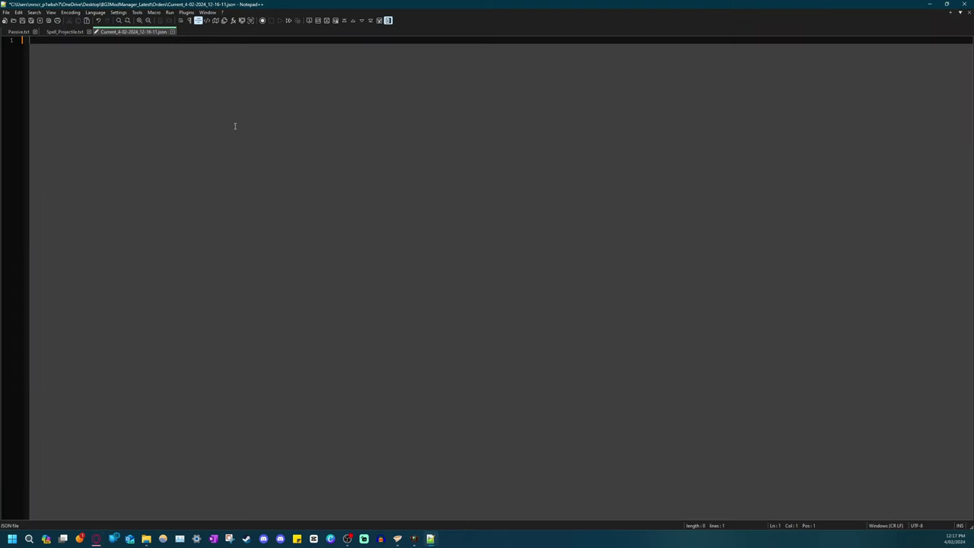
key("ctrl+v")
scroll(367, 329, "down", 8)
scroll(354, 325, "up", 4)
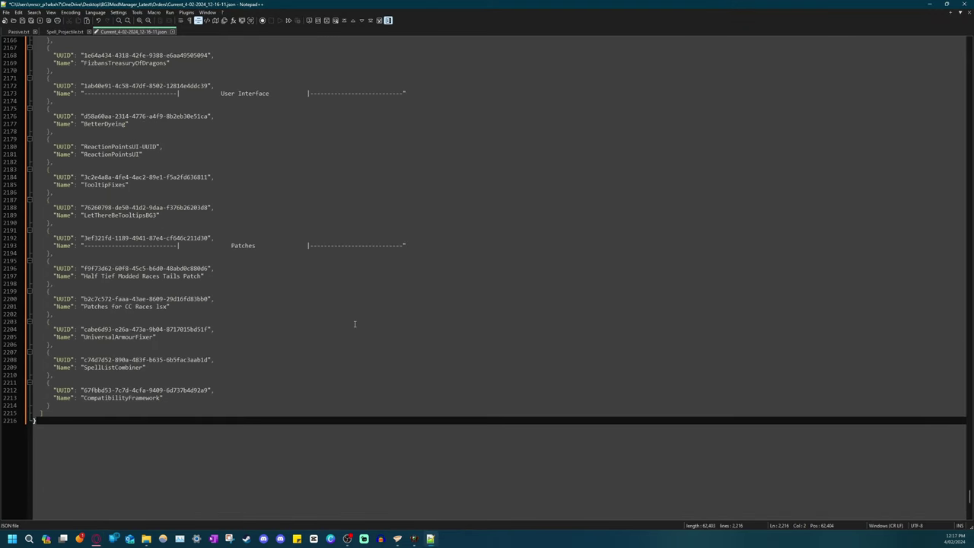
scroll(354, 324, "up", 5)
left_click(20, 22)
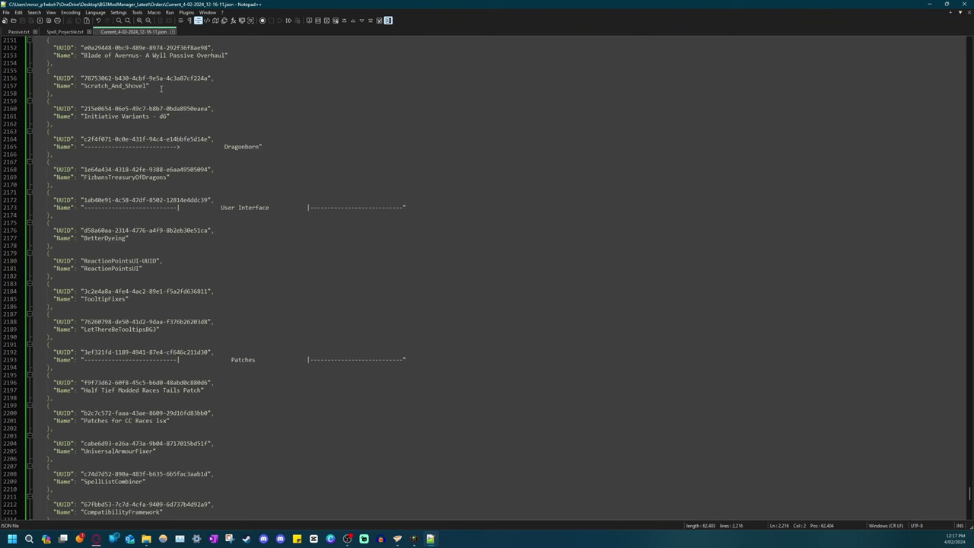
scroll(315, 352, "down", 4)
scroll(297, 348, "up", 4)
Refresh BG3 Mod Manager to load the pasted order and review the list of missing mods
key("alt+Tab")
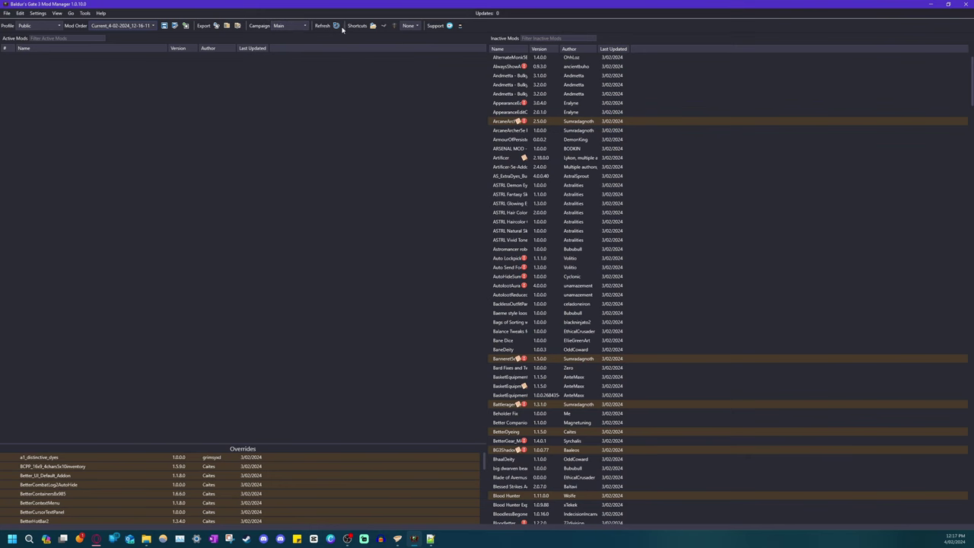
left_click(331, 27)
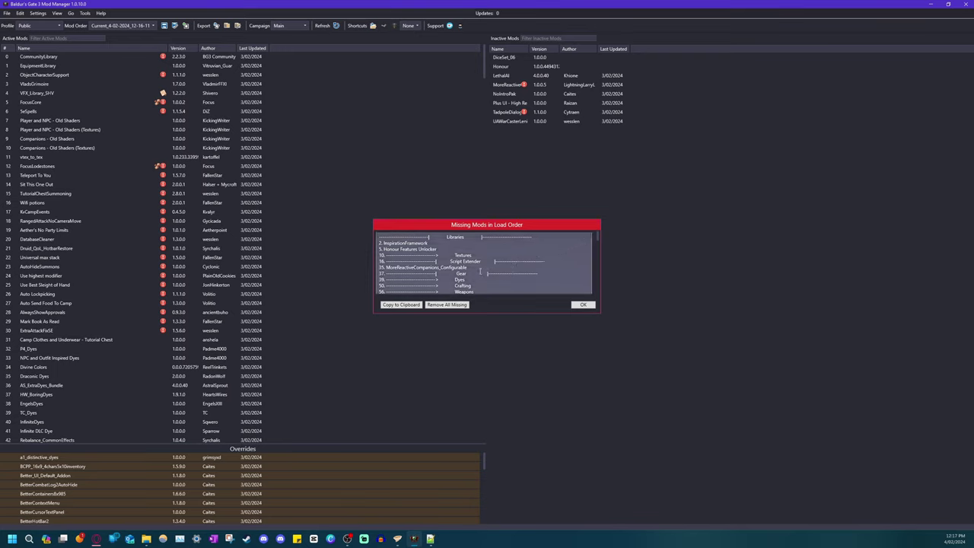
left_click(386, 267)
scroll(483, 264, "down", 15)
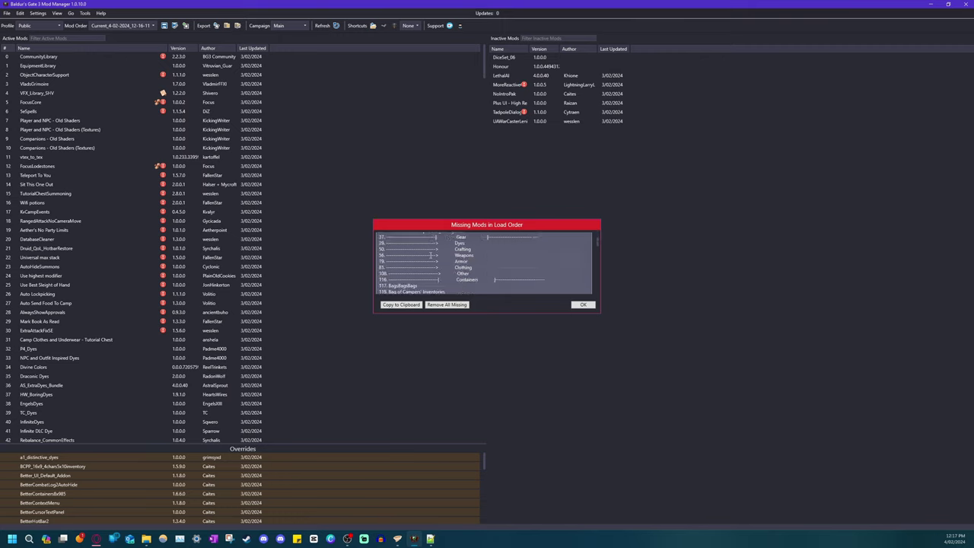
scroll(443, 259, "down", 3)
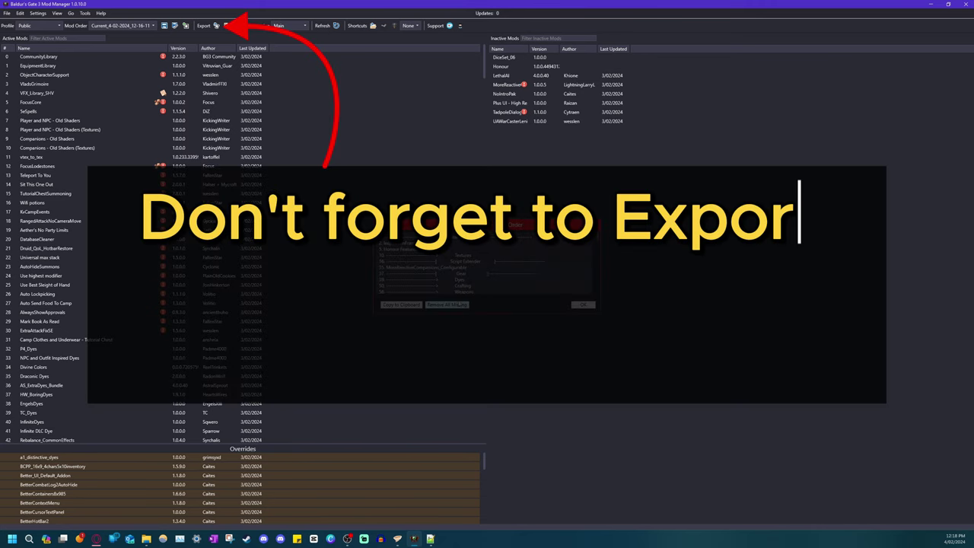
Remove all missing mods from the load order and save it
left_click(460, 305)
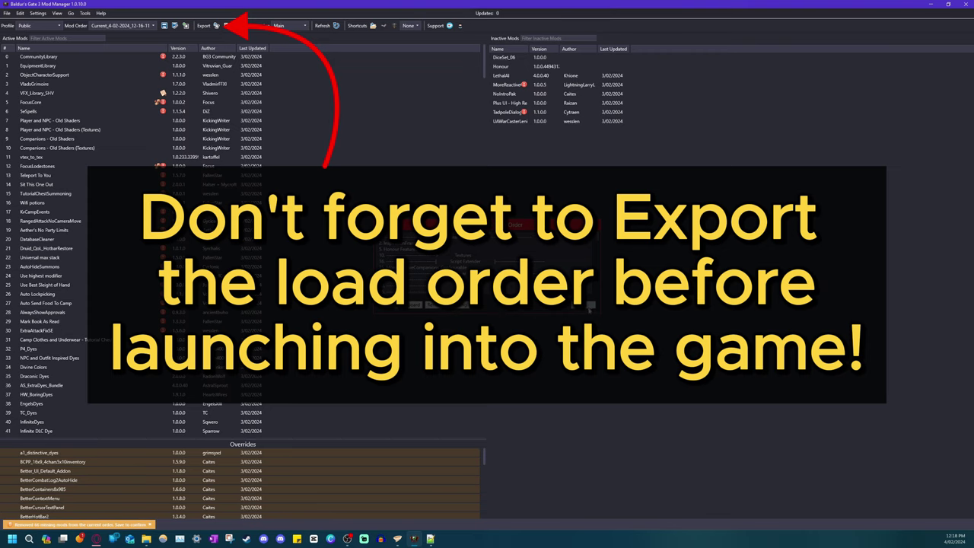
left_click(164, 25)
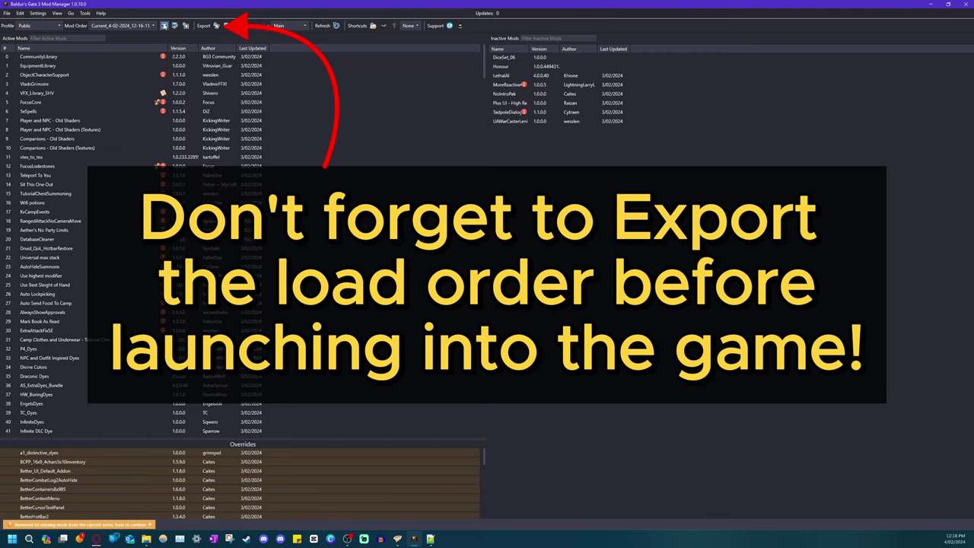
left_click(373, 26)
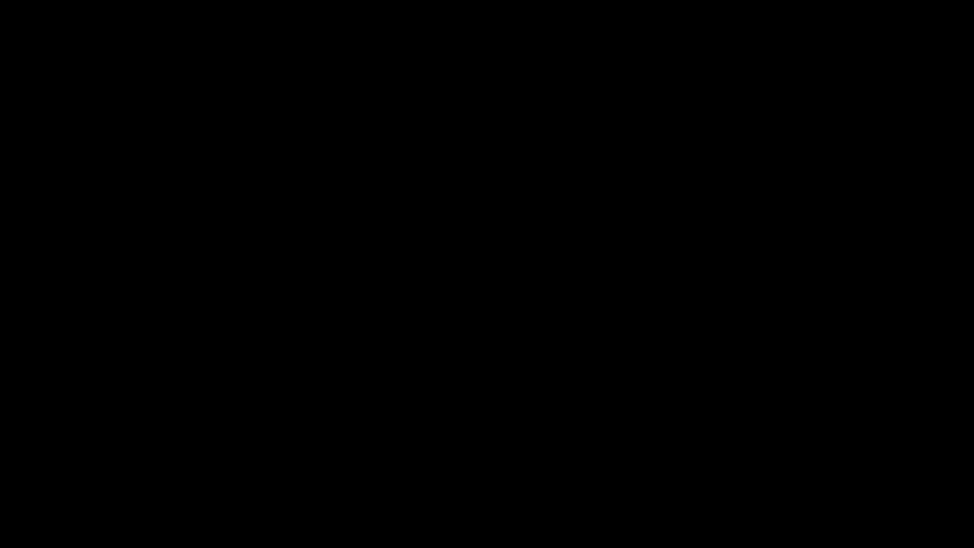
left_click_drag(719, 141, 616, 156)
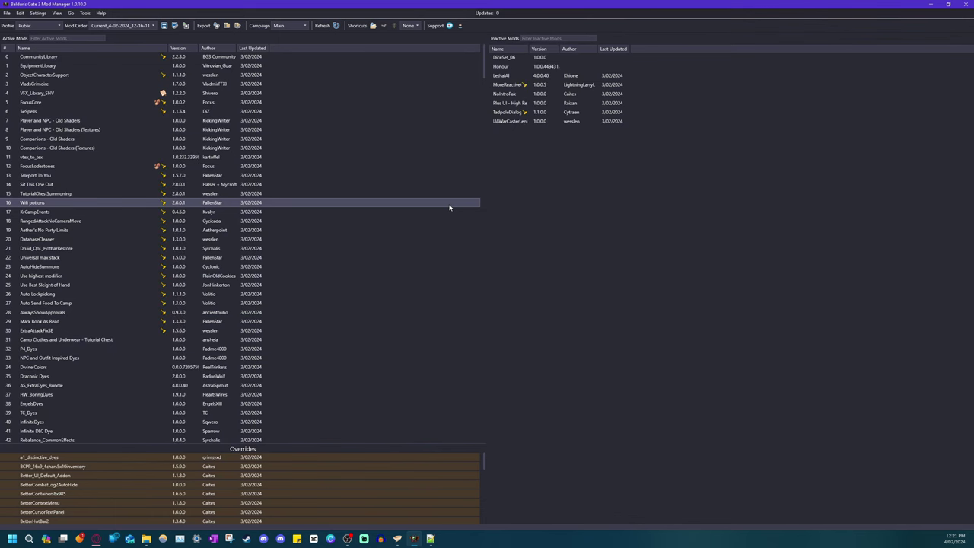
Switch to Discord and download revision_69_NICE.json and revision_70.json from the load-order-json channel
key("alt+Tab")
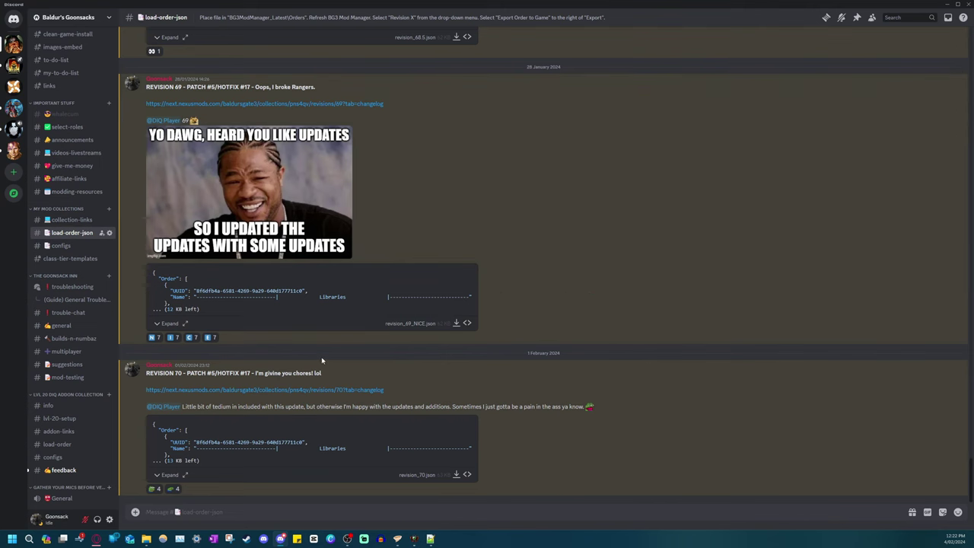
left_click(457, 323)
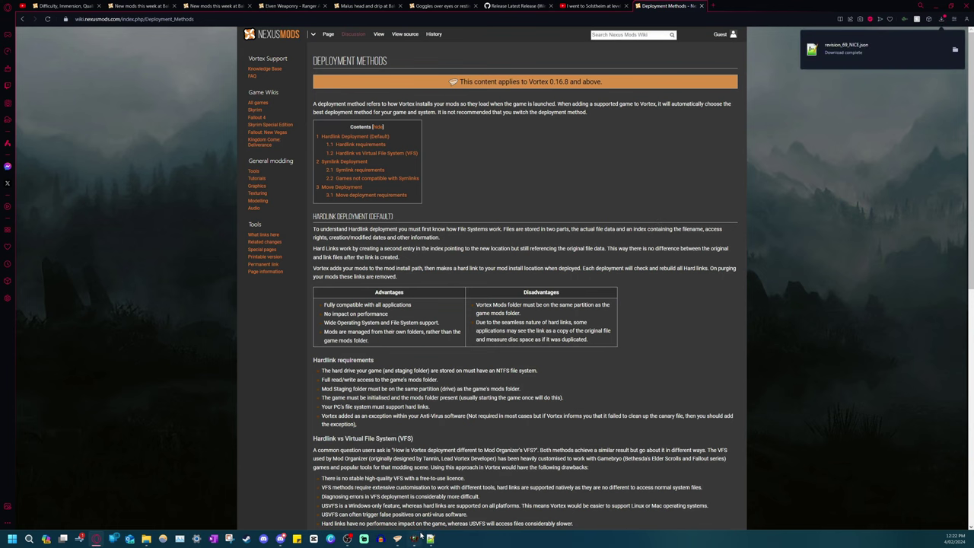
left_click(280, 495)
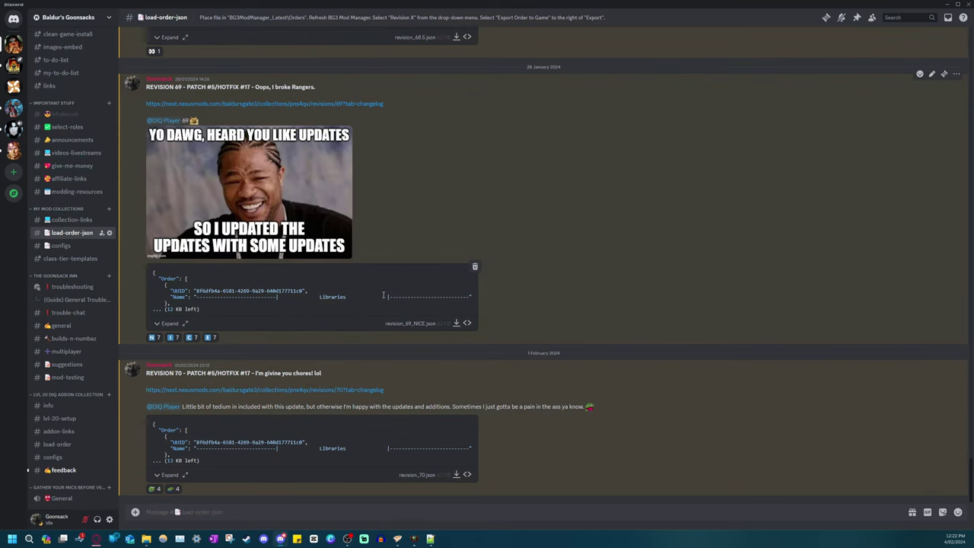
left_click(455, 411)
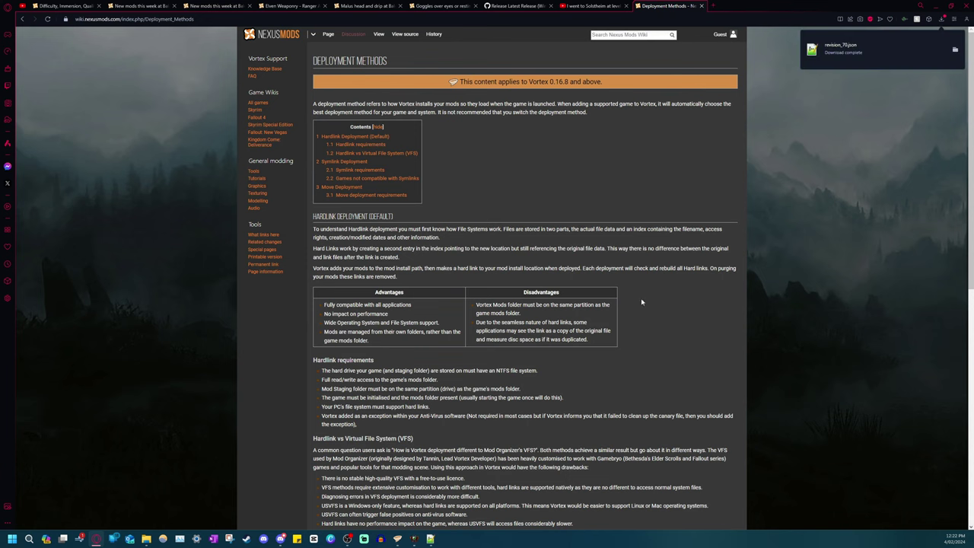
Move both downloaded revision JSON files from Downloads into BG3ModManager_Latest's Orders folder and delete Current_4-02-2024_12-16-11.json there
left_click(955, 50)
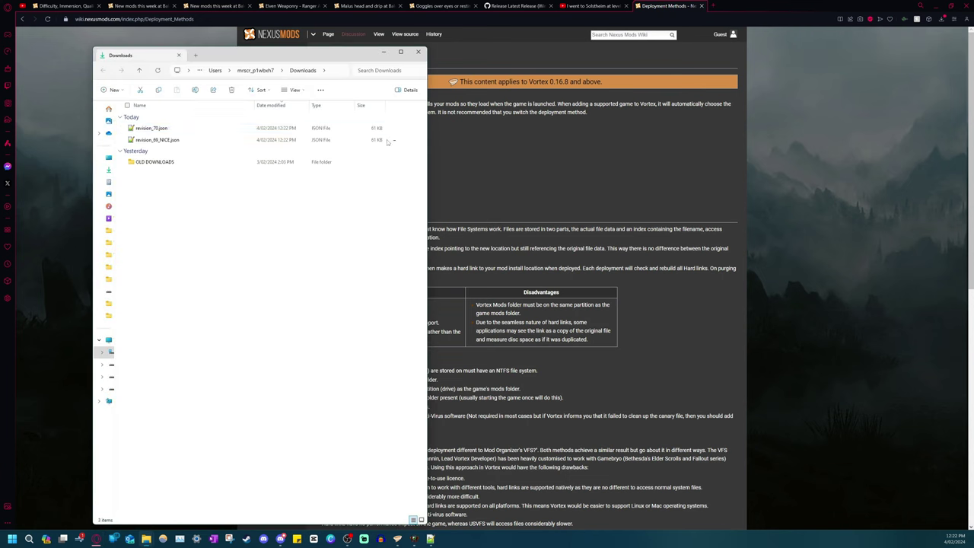
left_click_drag(386, 139, 198, 127)
right_click(198, 126)
left_click(210, 137)
left_click(260, 212)
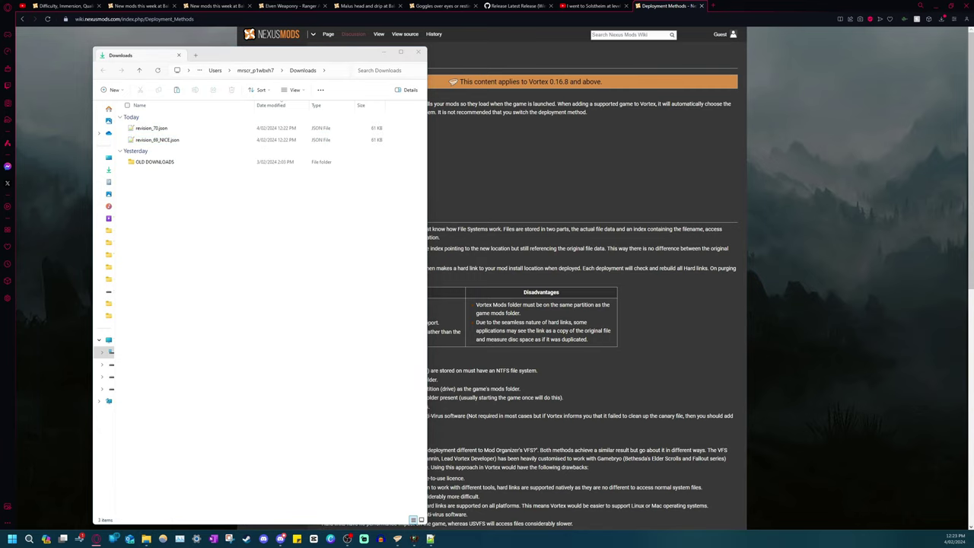
double_click(282, 84)
right_click(248, 144)
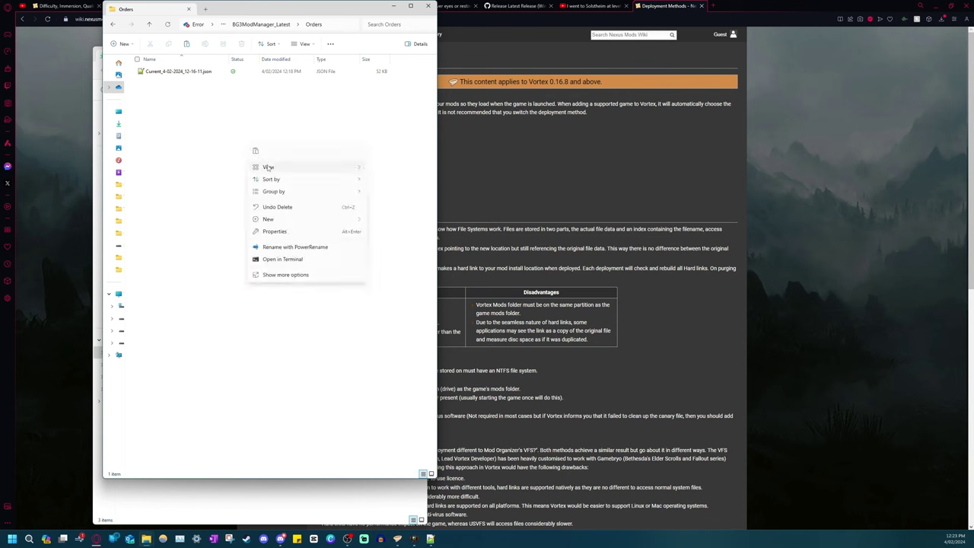
left_click(256, 150)
left_click(181, 71)
key("Delete")
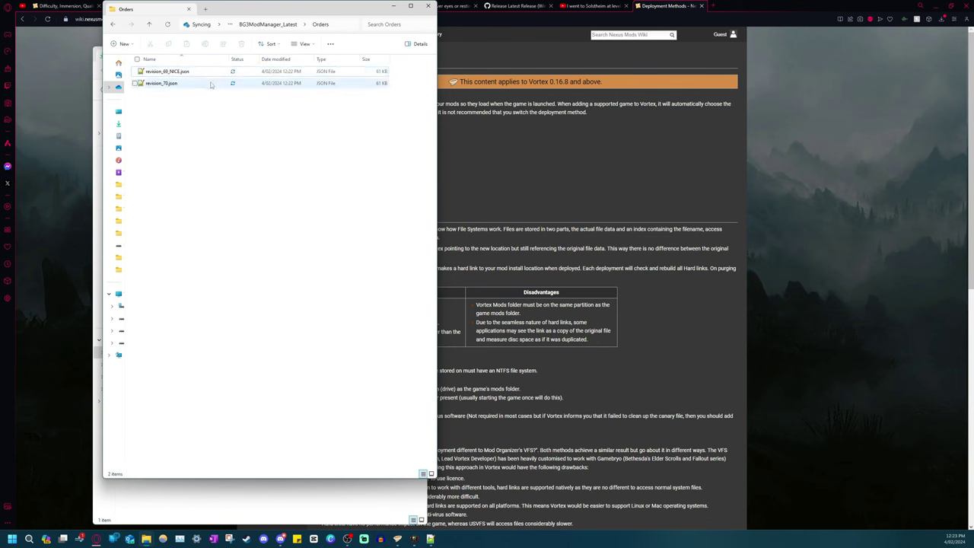
Switch to BG3 Mod Manager, remove all missing mods from the revision_69_NICE order, widen the inactive mods' Name column and save the order
key("alt+Tab")
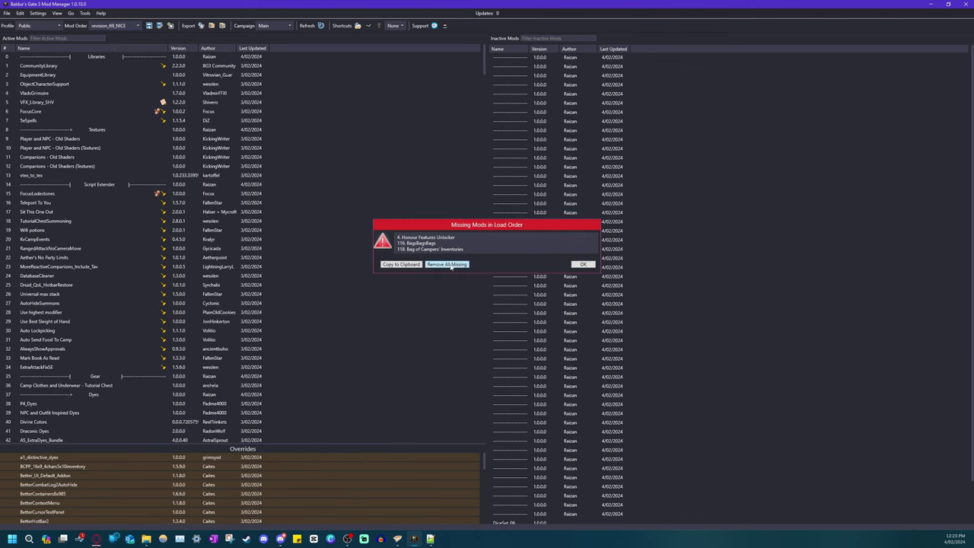
left_click(448, 265)
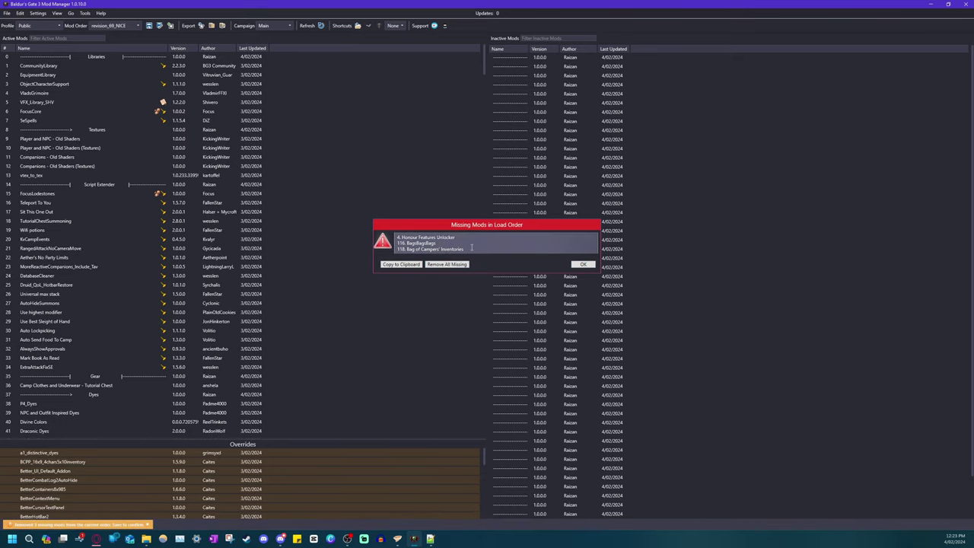
left_click(583, 264)
left_click_drag(530, 48, 697, 49)
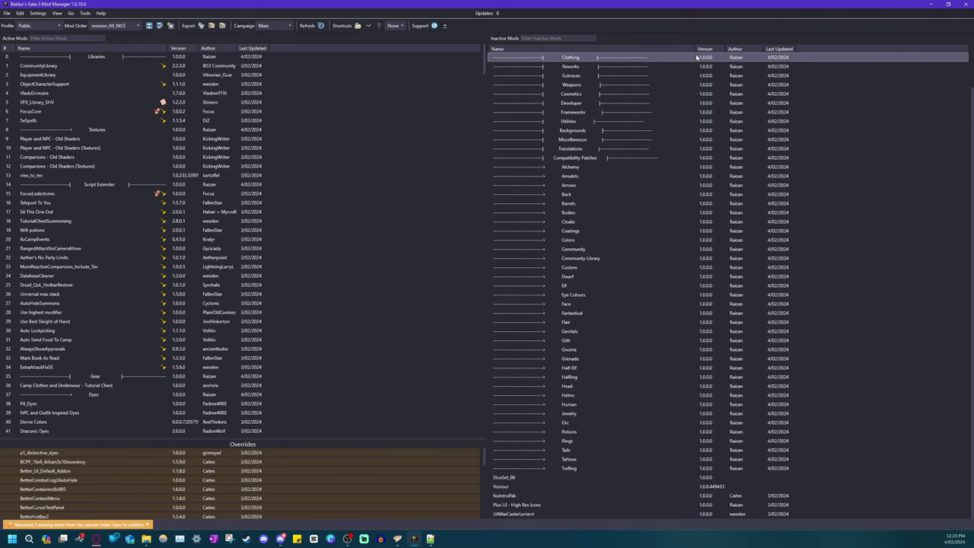
left_click(149, 26)
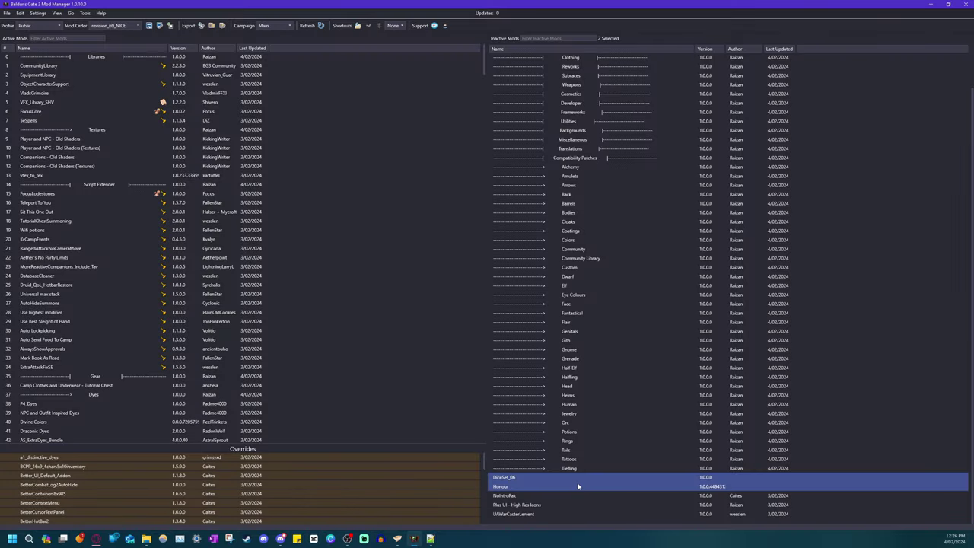
Highlight NoIntroPak, Plus UI - High Res Icons and UAWarCasterLement among the inactive mods and look over the overrides and inactive dividers
left_click(552, 496)
left_click(551, 514, "ctrl")
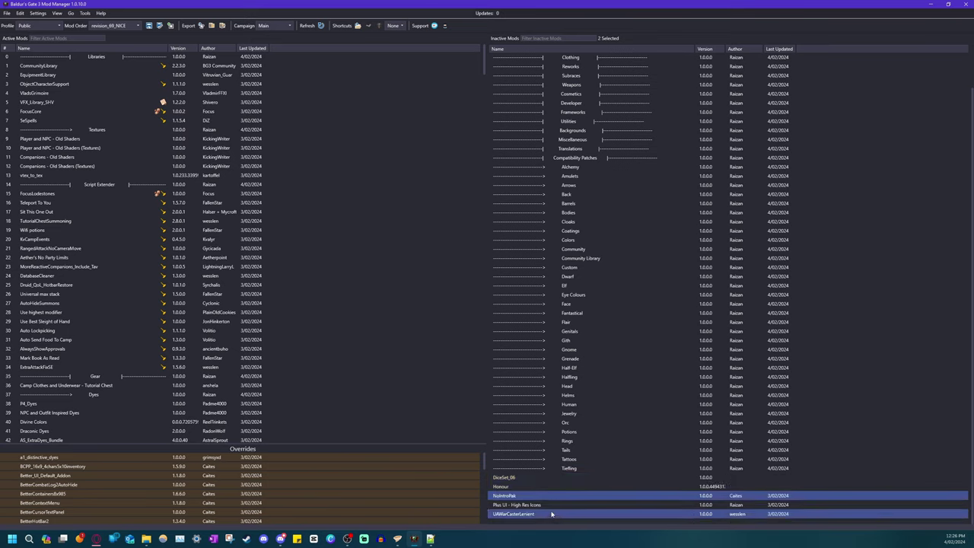
left_click(554, 505, "ctrl")
left_click_drag(332, 445, 340, 319)
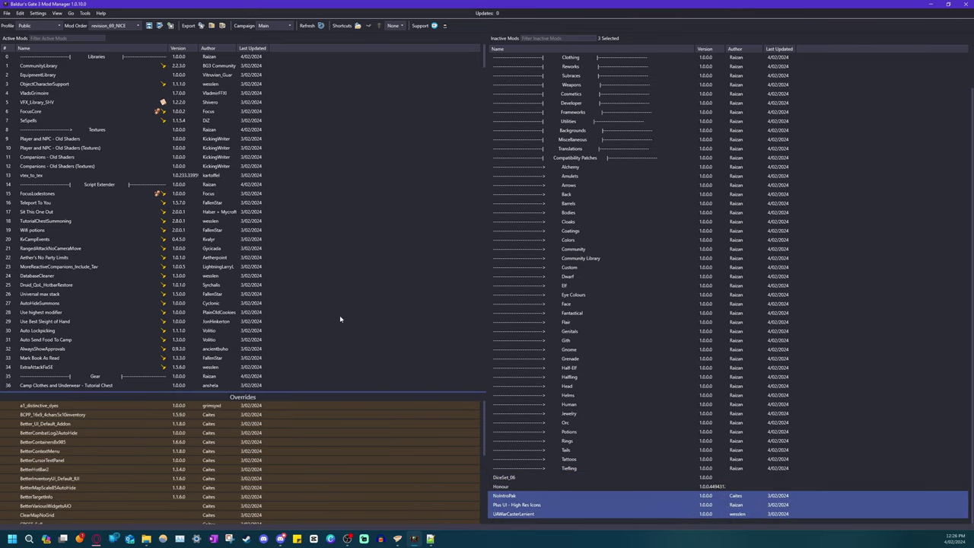
scroll(616, 60, "up", 3)
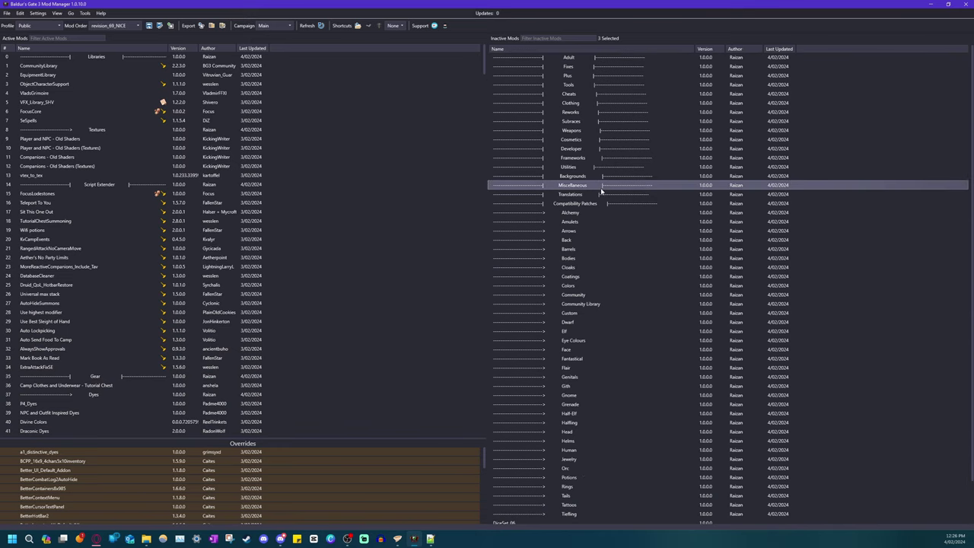
Check the available profiles, keep Public and export the revision_69_NICE load order to the game
left_click(49, 27)
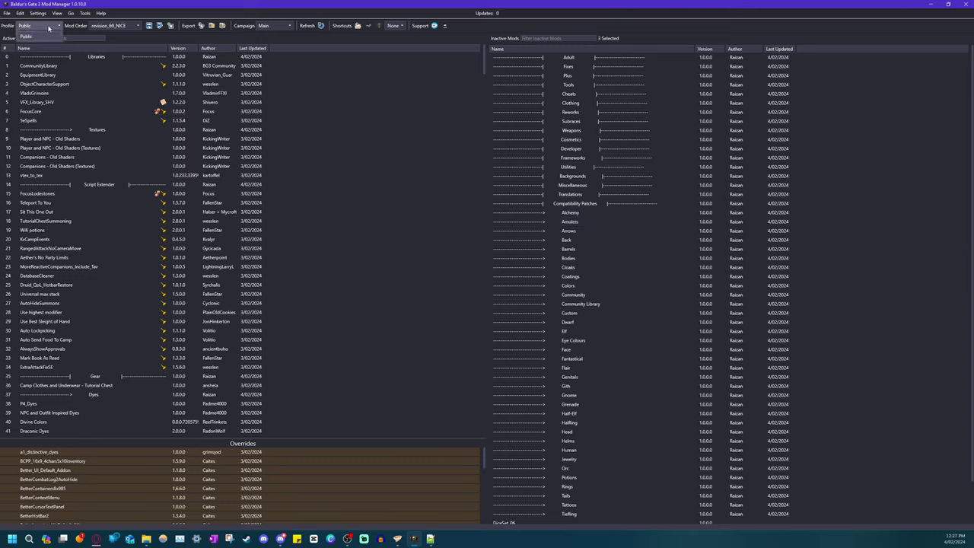
left_click(48, 27)
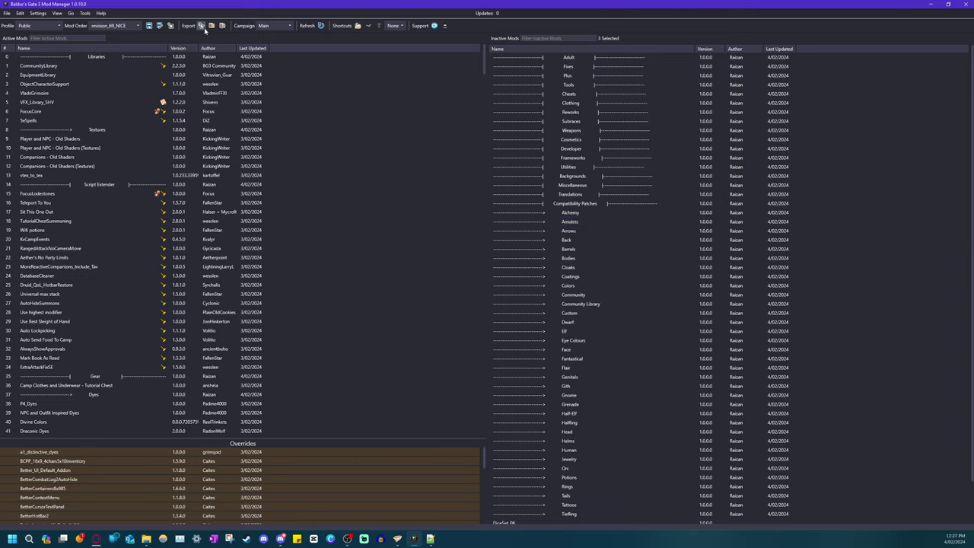
left_click(202, 27)
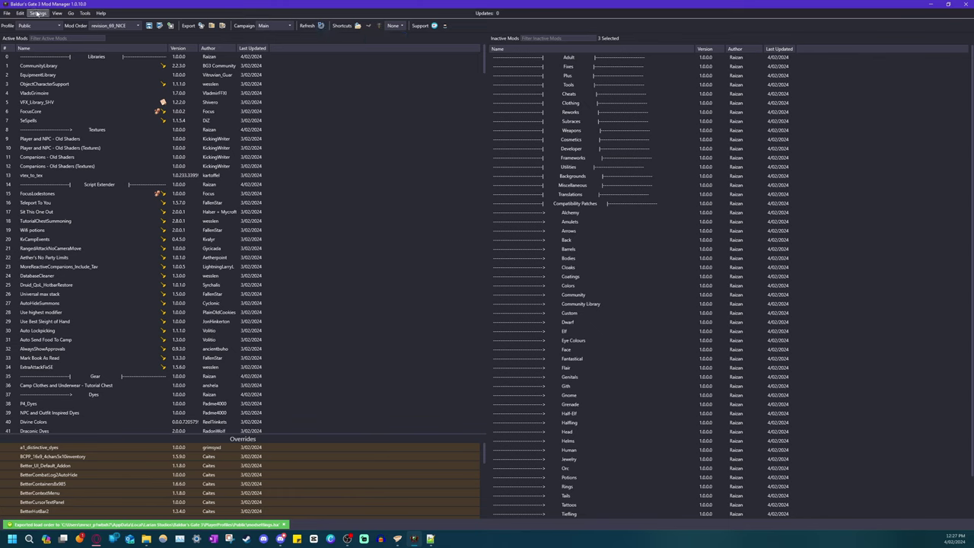
Review the mod manager's General, Script Extender, Keyboard Shortcuts and Advanced preferences, then close them
left_click(36, 14)
left_click(42, 24)
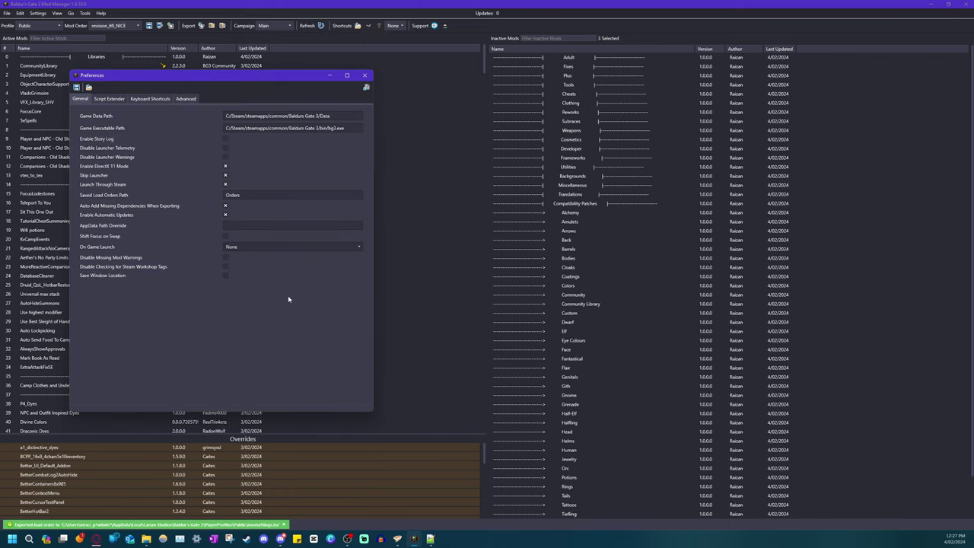
left_click(225, 175)
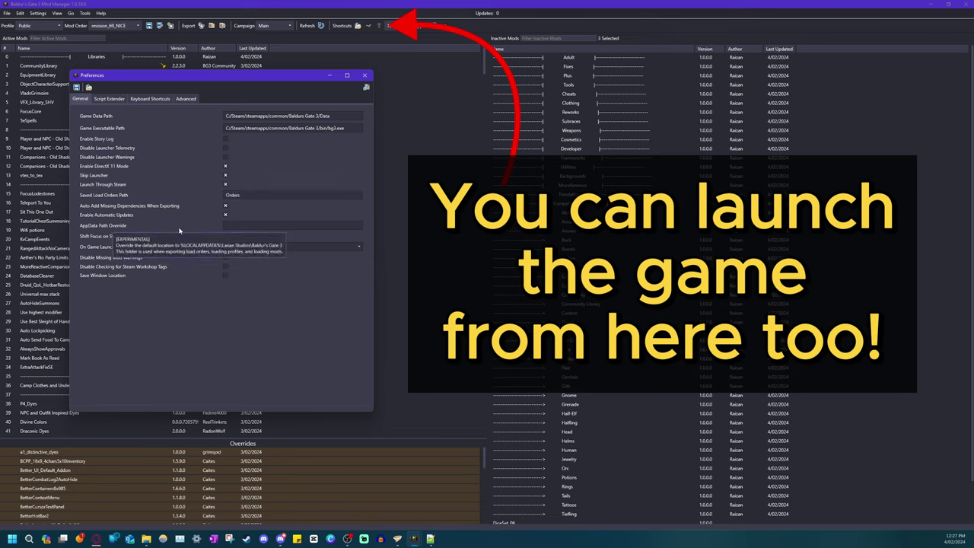
left_click(109, 98)
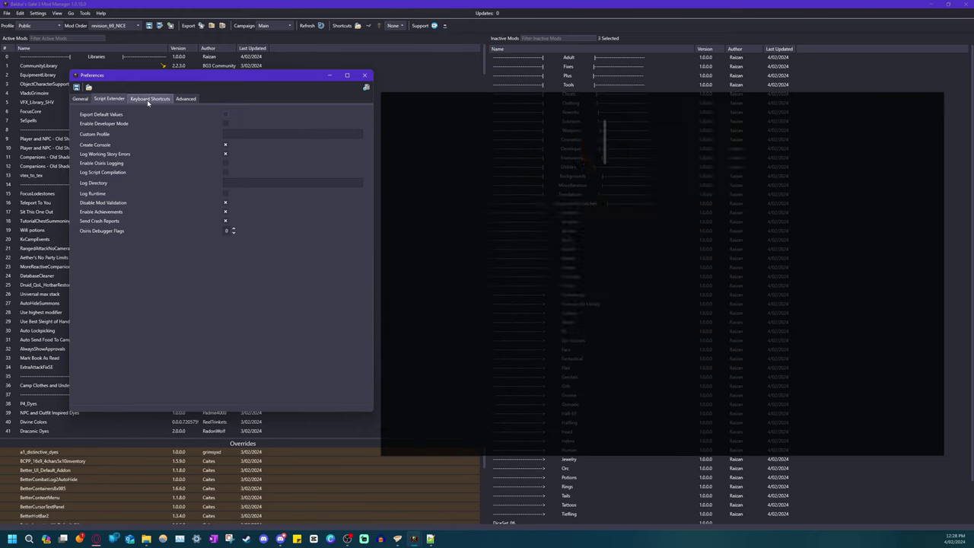
left_click(162, 101)
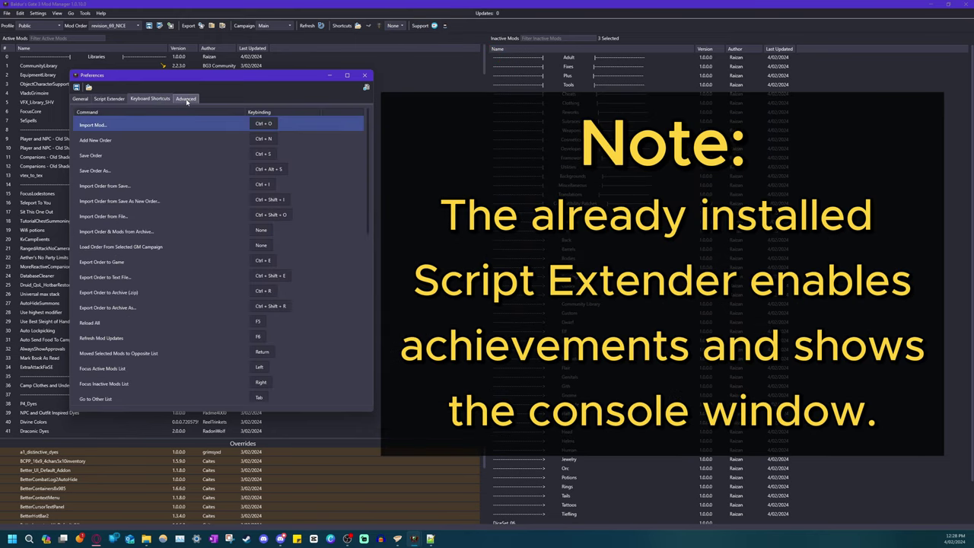
left_click(187, 99)
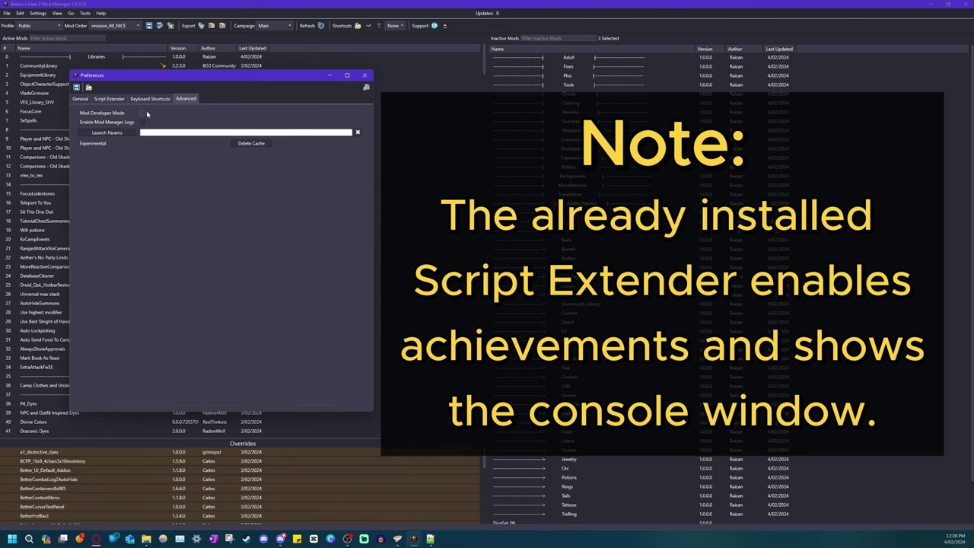
key("ctrl+Tab")
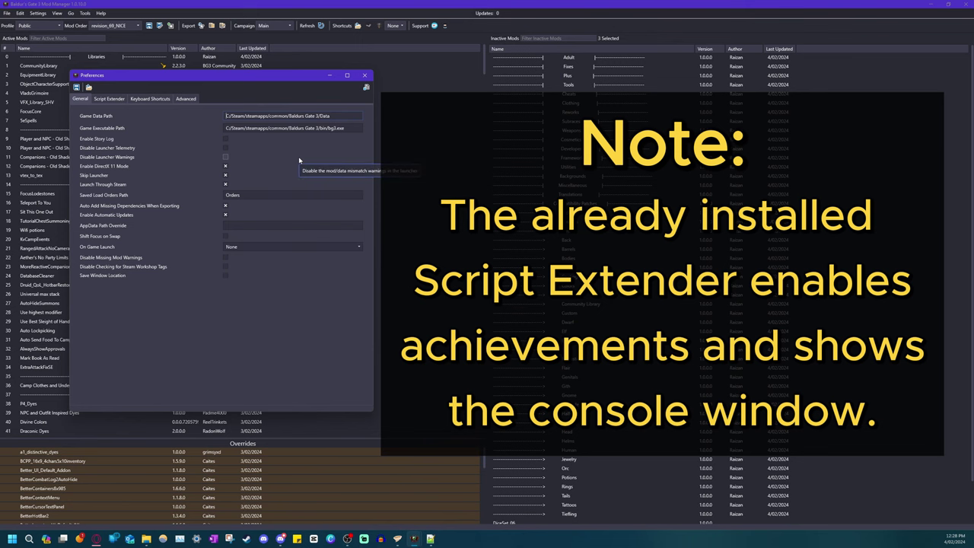
key("Escape")
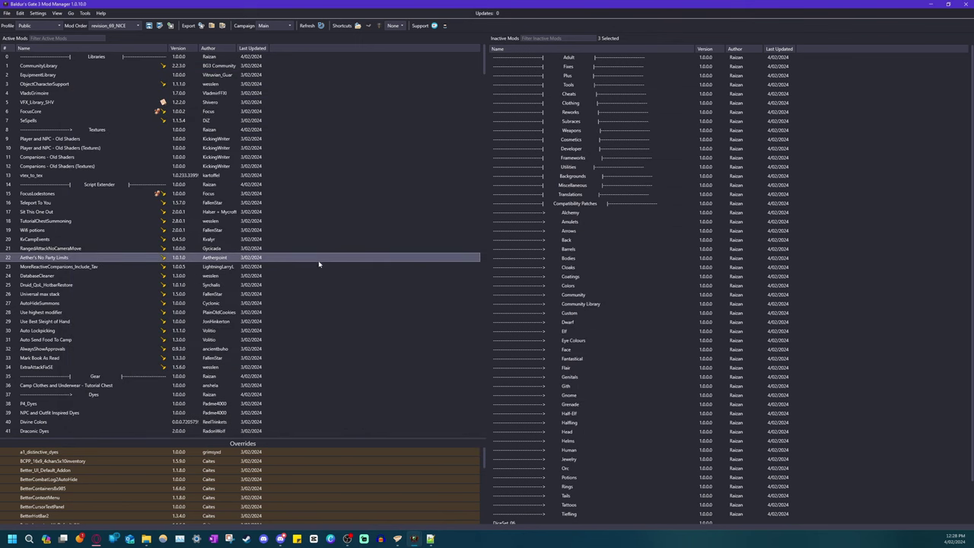
Export the load order to the game again and look through the active mods down to the Character Creator section
left_click(202, 26)
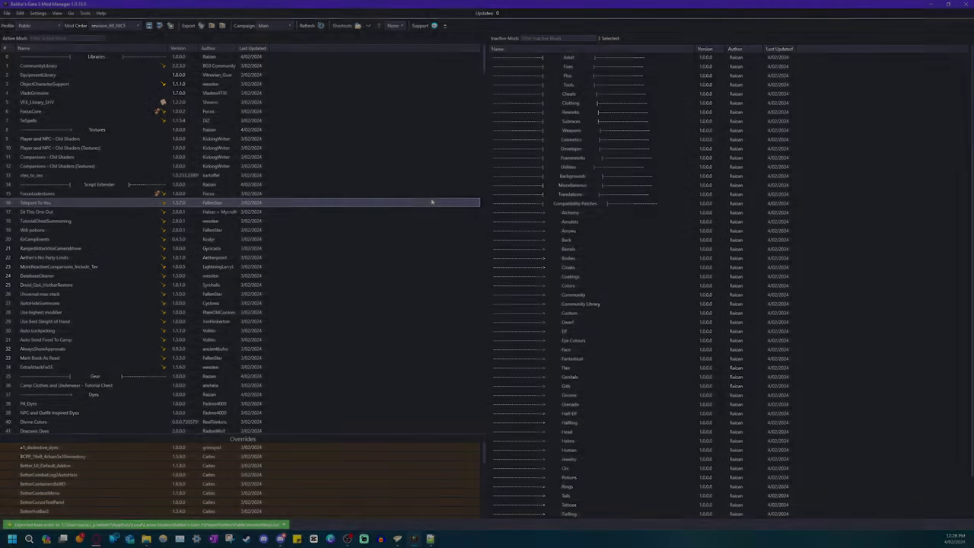
left_click_drag(482, 65, 475, 270)
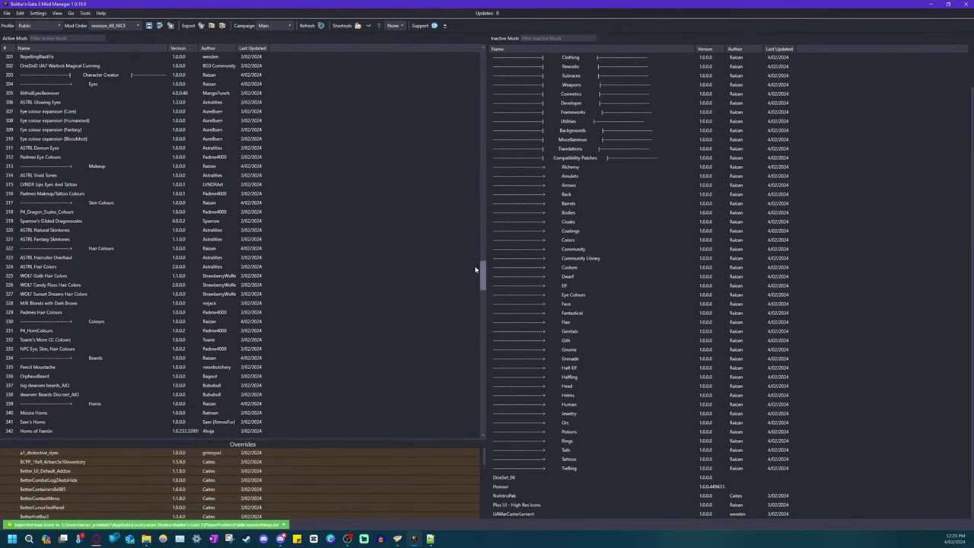
scroll(471, 332, "down", 5)
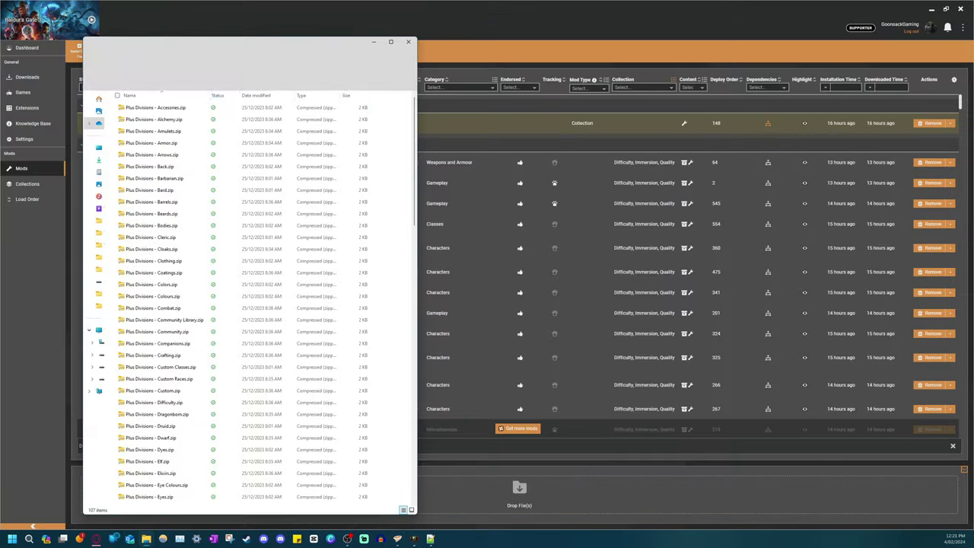
Add all Plus Divisions and Plus Separators zip files from the divisions folder to Vortex as mods
key("ctrl+a")
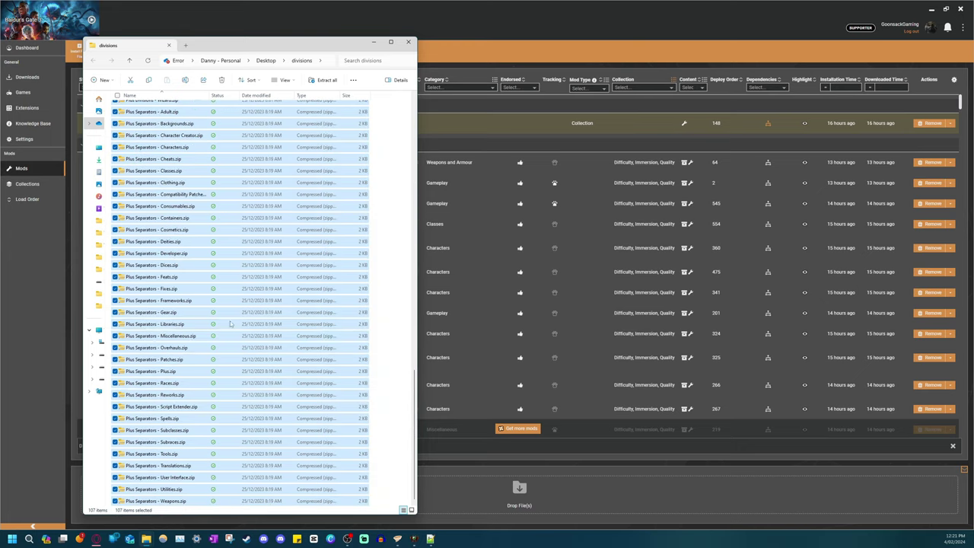
left_click_drag(153, 305, 519, 495)
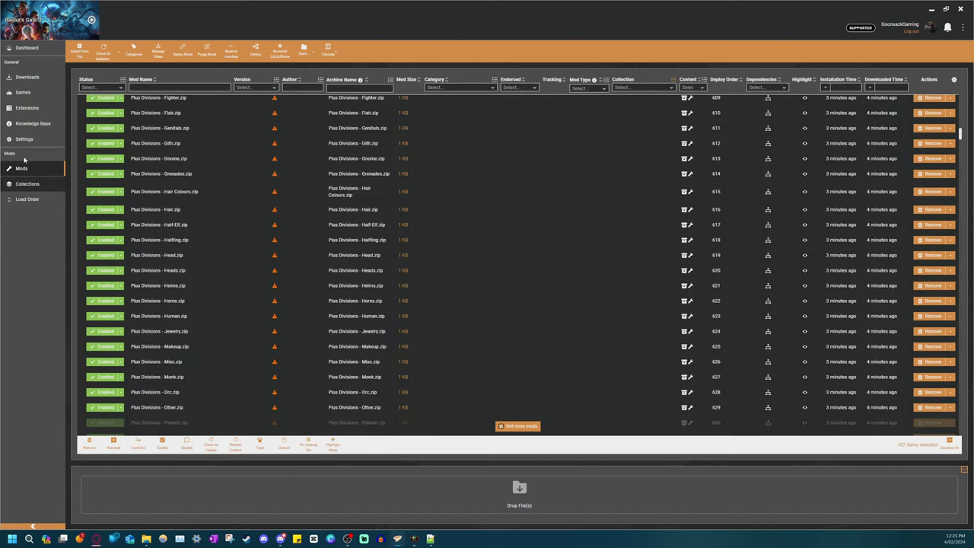
Create an empty workshop collection named Dividers in Vortex
left_click(26, 183)
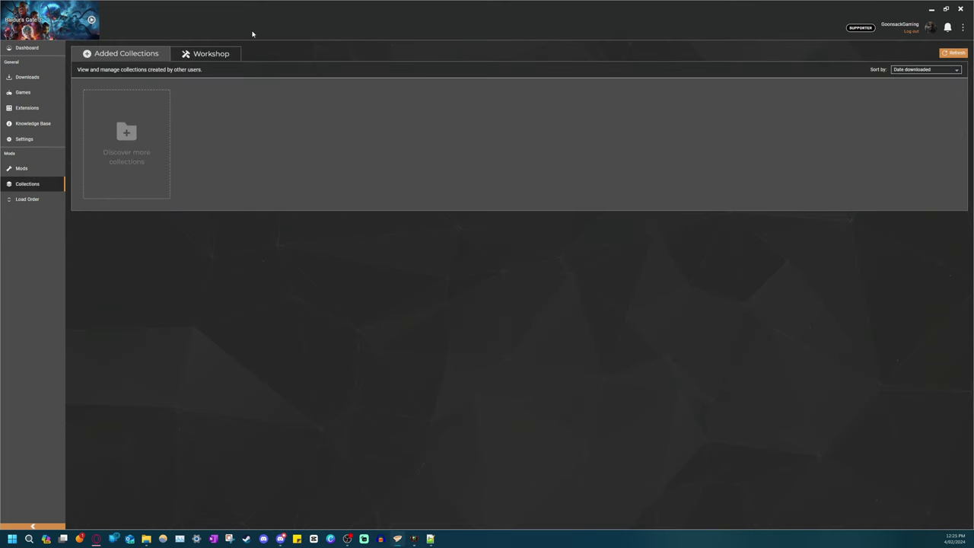
left_click(217, 54)
mouse_move(130, 155)
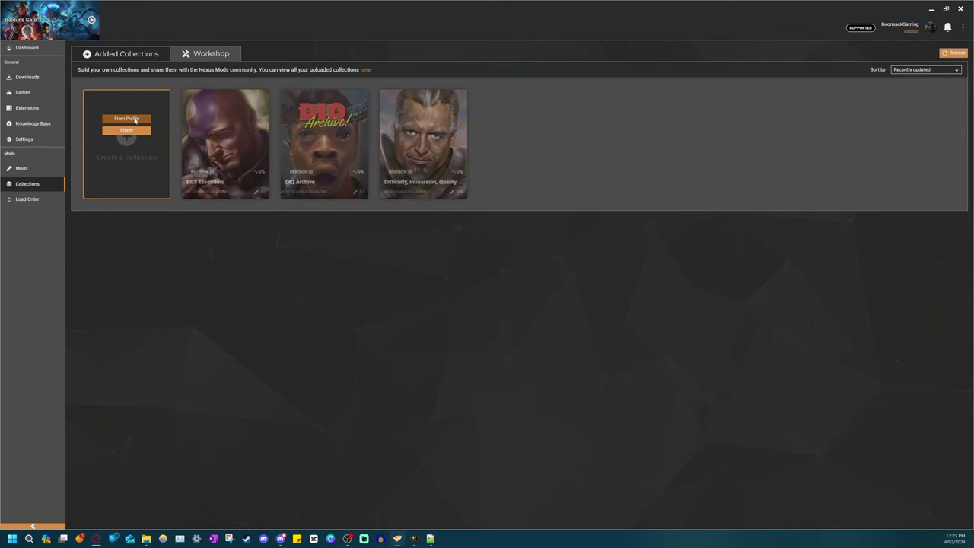
left_click(128, 132)
type("Dividers")
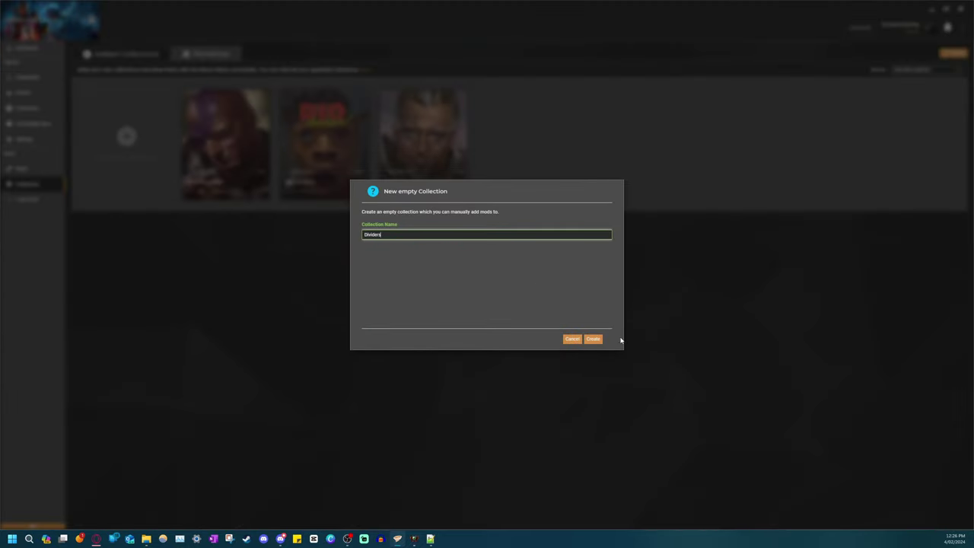
left_click(593, 338)
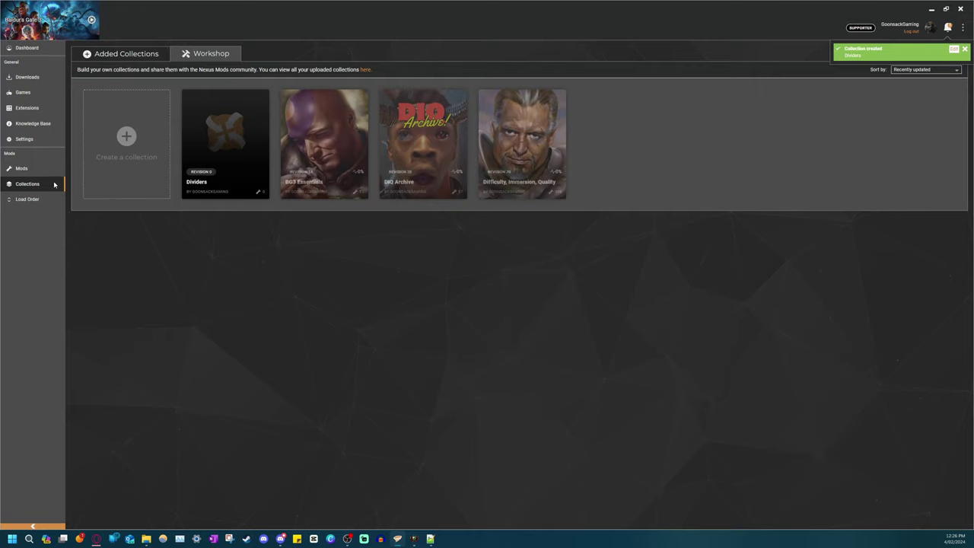
Add the selected Plus divider mods to the Dividers collection, and collapse the Difficulty, Immersion, Quality and Dividers groups in the mod list
left_click(22, 168)
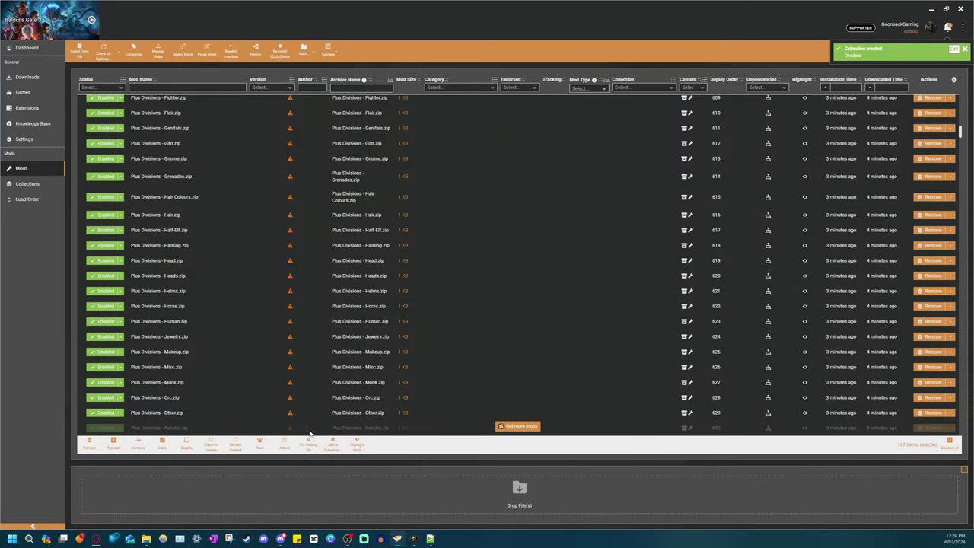
left_click(332, 444)
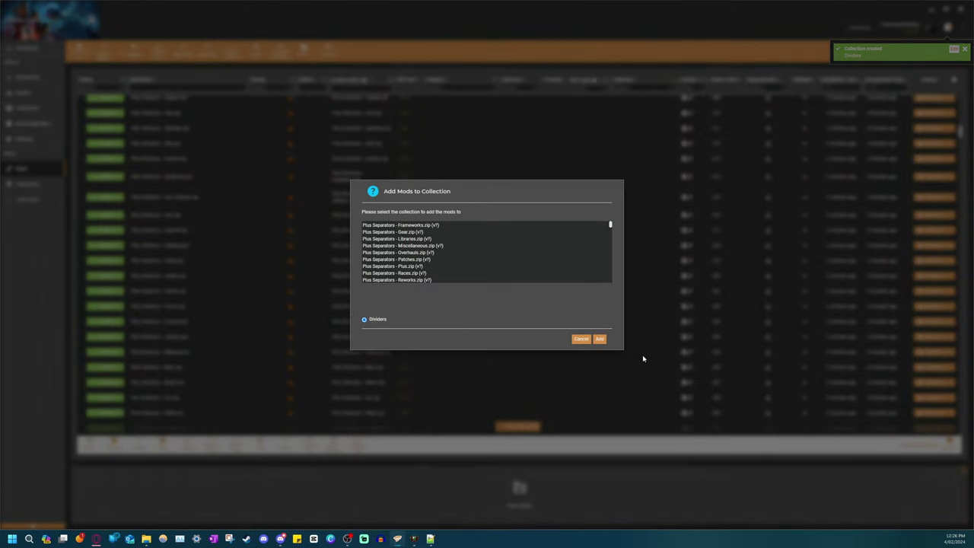
scroll(548, 267, "down", 5)
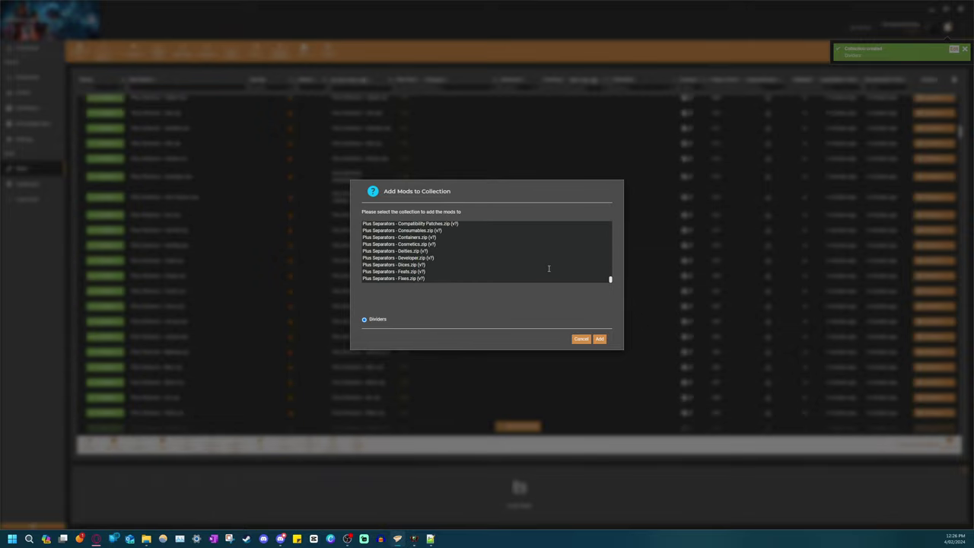
left_click(600, 339)
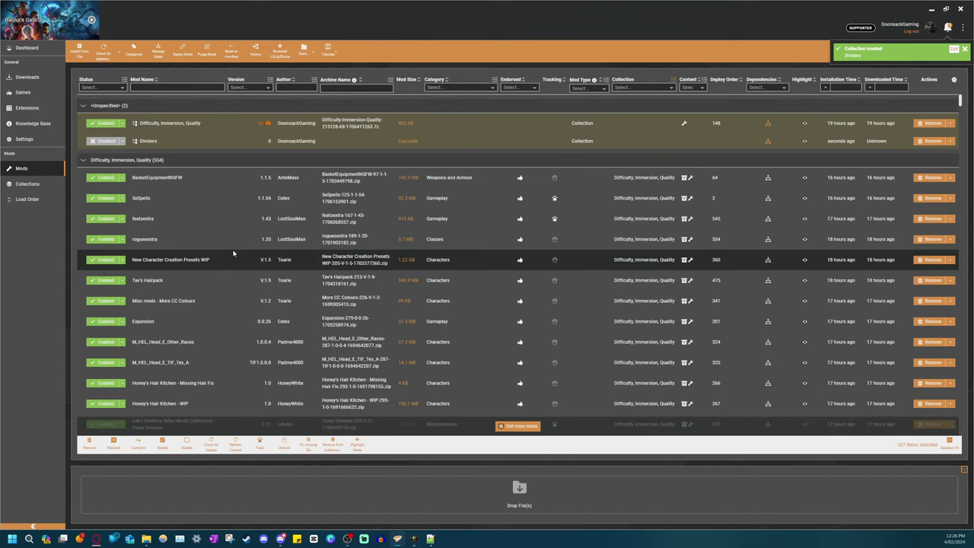
left_click(90, 165)
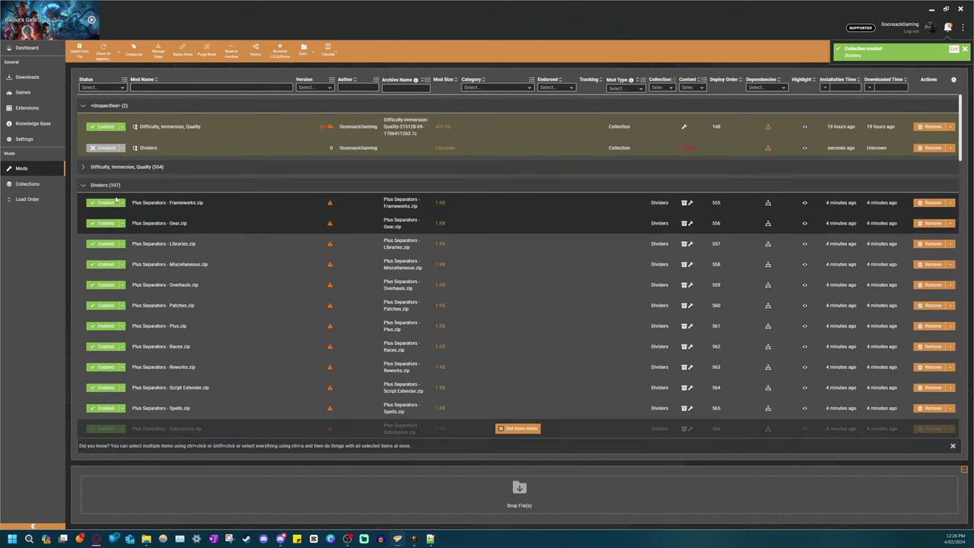
left_click(106, 185)
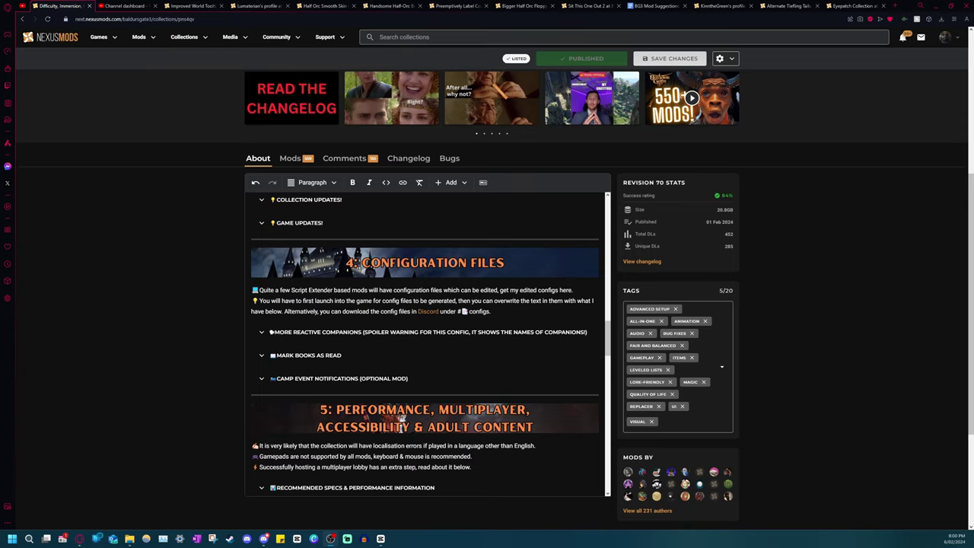
Look over the mod config folders in the Script Extender folder, and return to the collection page in the browser
left_click(937, 6)
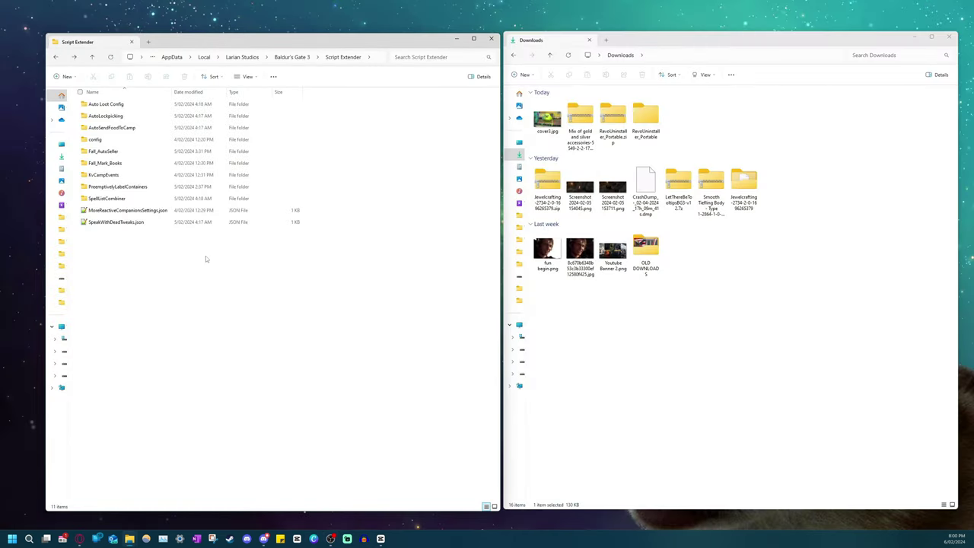
left_click_drag(209, 256, 145, 255)
left_click_drag(185, 253, 143, 102)
left_click(206, 269)
left_click(79, 539)
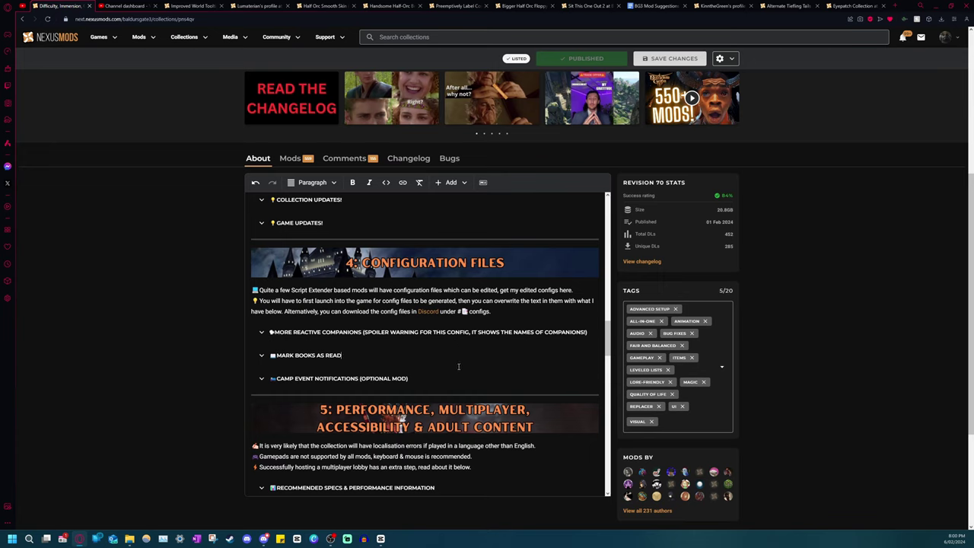
Copy the full Camp Event Notifications config text from the collection page's Configuration Files section
left_click(263, 378)
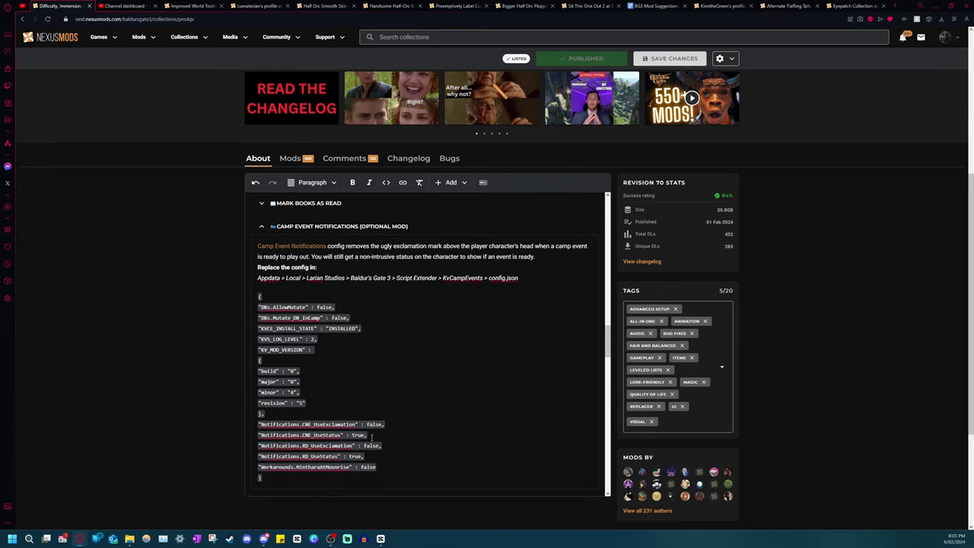
left_click_drag(271, 478, 255, 296)
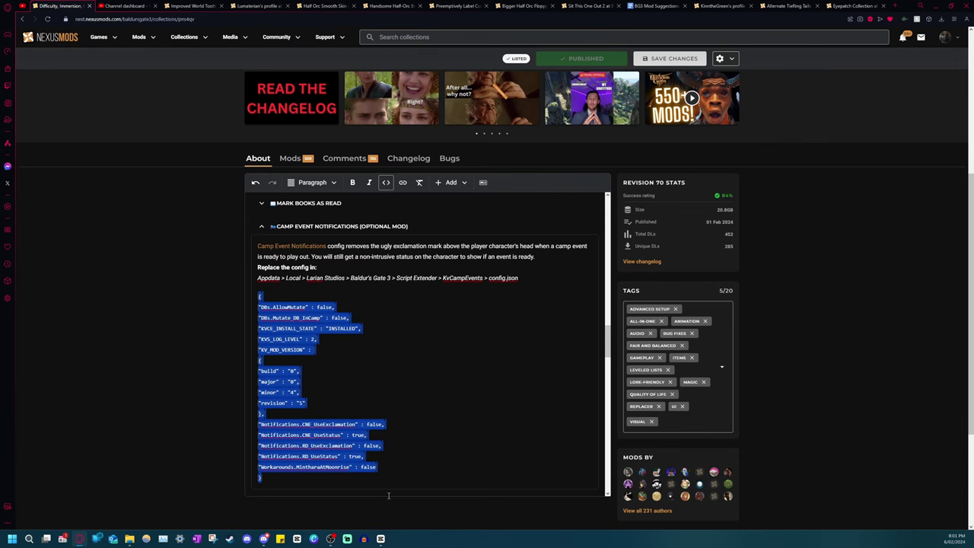
left_click(80, 539)
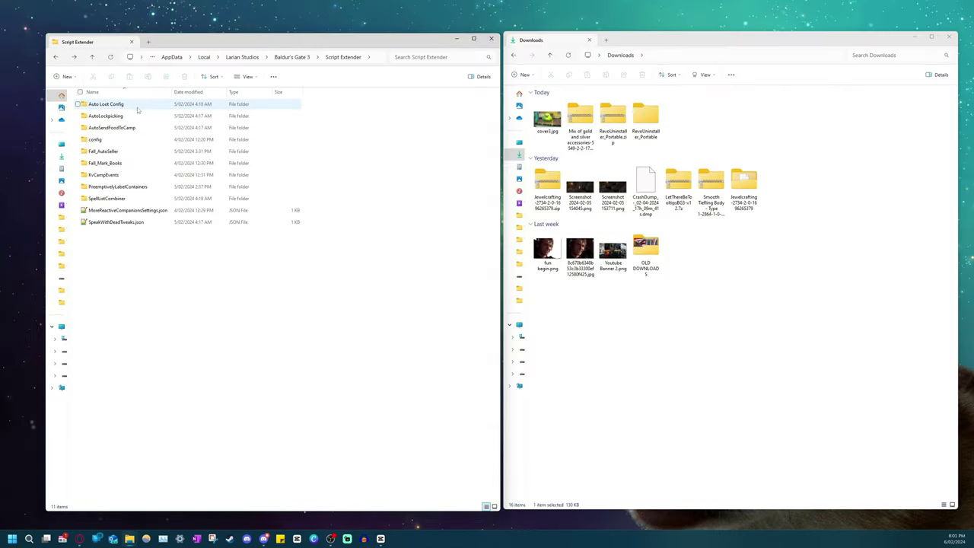
Replace the contents of Config.json in the KvCampEvents folder with the copied config text and save the file
double_click(124, 177)
double_click(142, 107)
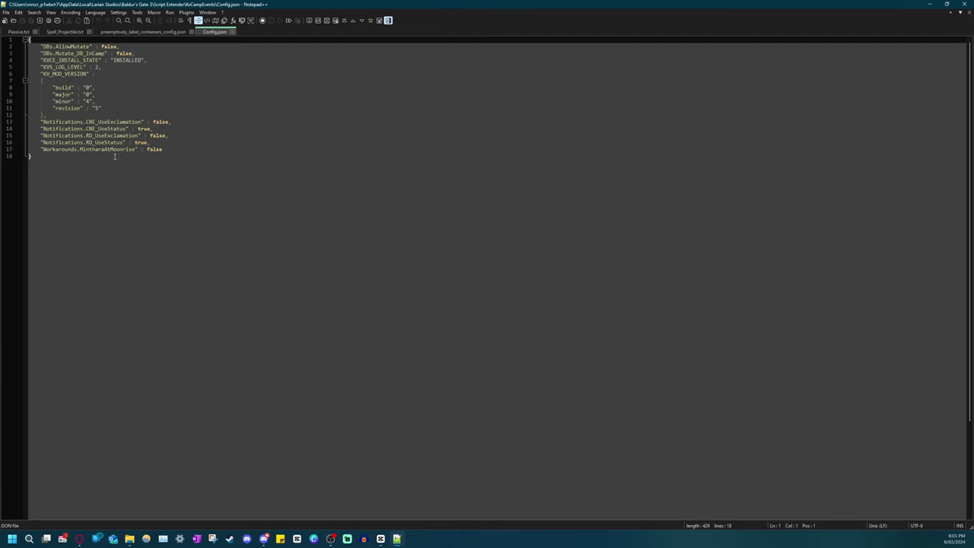
left_click_drag(114, 156, 18, 35)
key("shift+Tab")
key("shift+Tab")
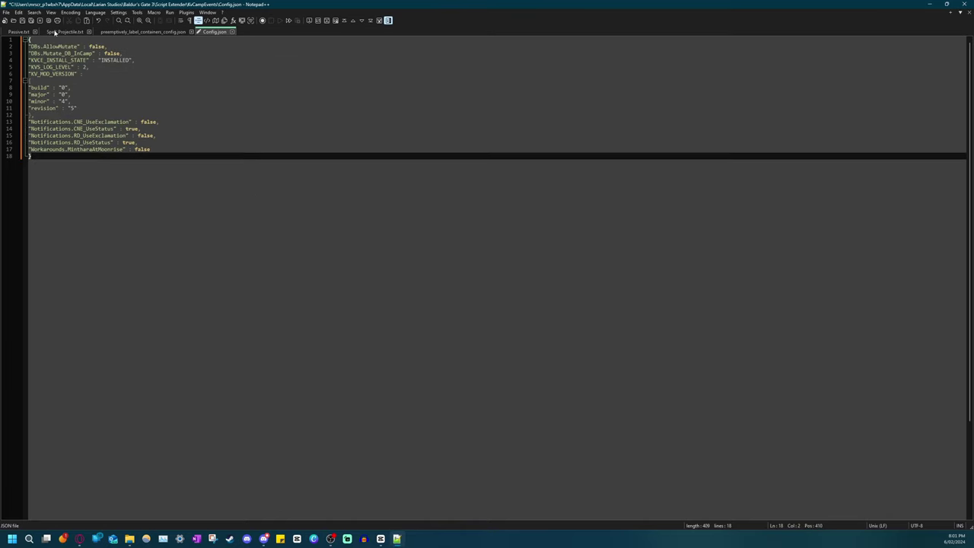
left_click(22, 20)
Switch to Discord and download the Camp Event Notifications Config.json from the configs channel
key("alt+Tab")
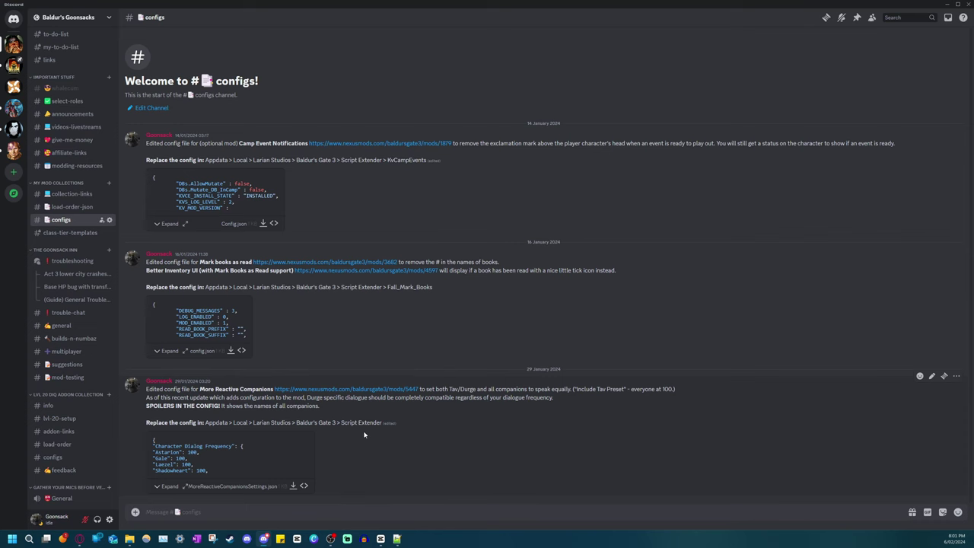
left_click(263, 223)
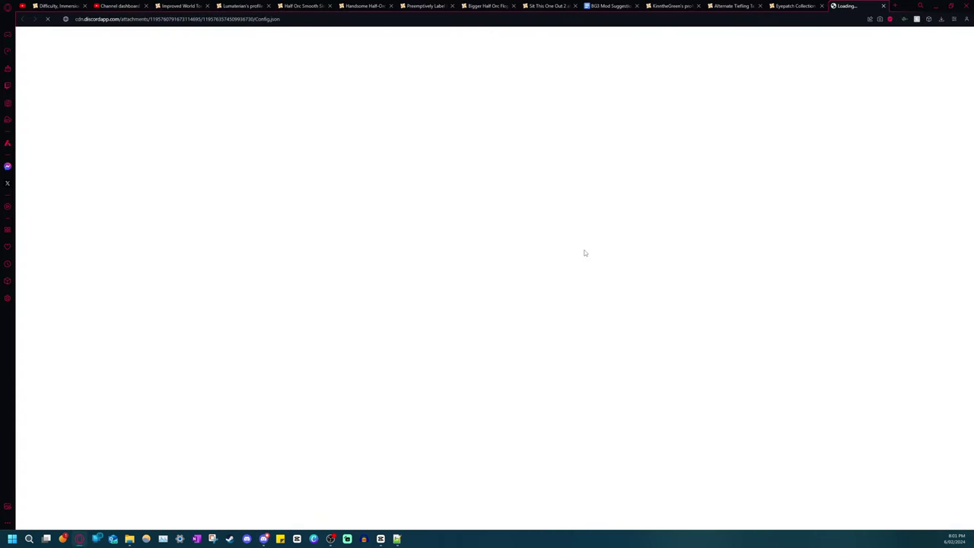
left_click(935, 6)
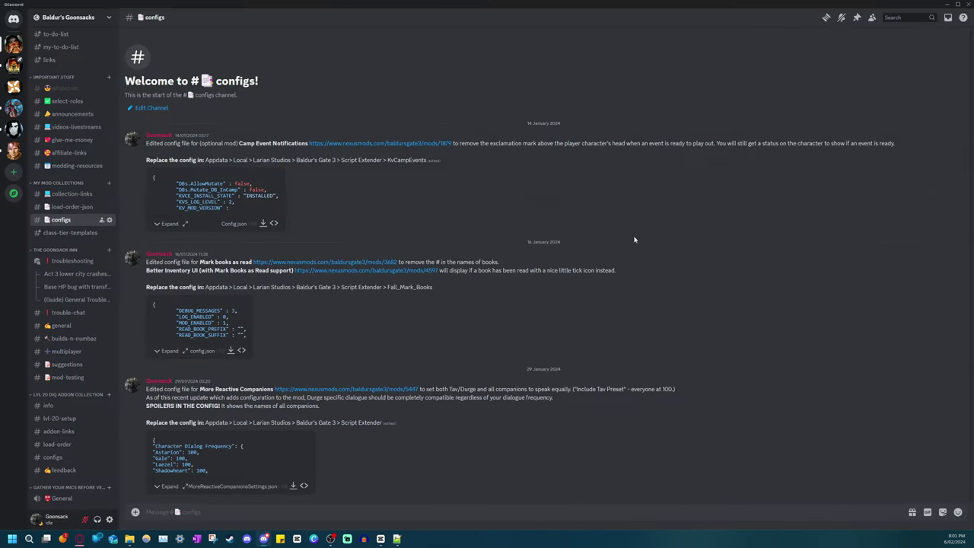
left_click(944, 6)
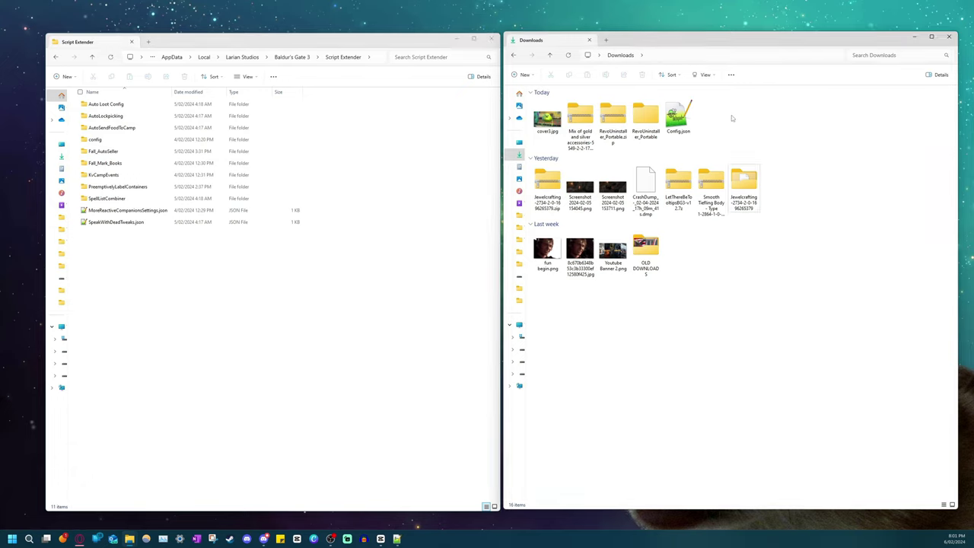
Move the downloaded Config.json from Downloads into the KvCampEvents folder, replacing the existing file
left_click_drag(678, 115, 157, 152)
left_click(106, 206)
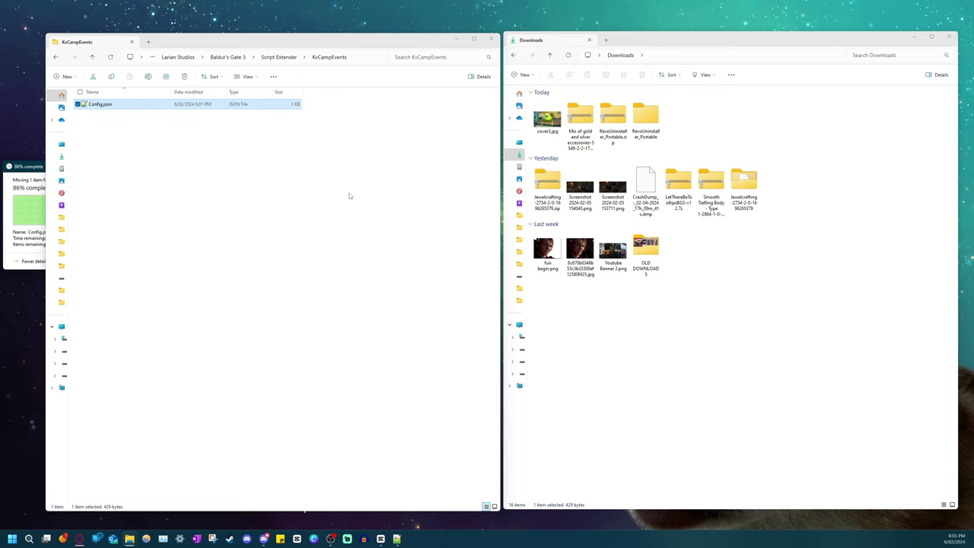
left_click(263, 538)
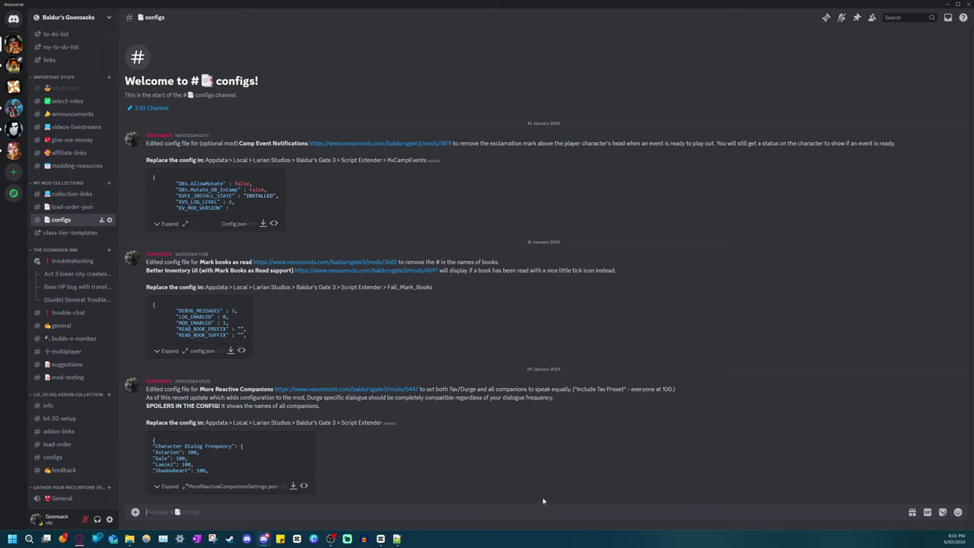
mouse_move(129, 538)
left_click(107, 498)
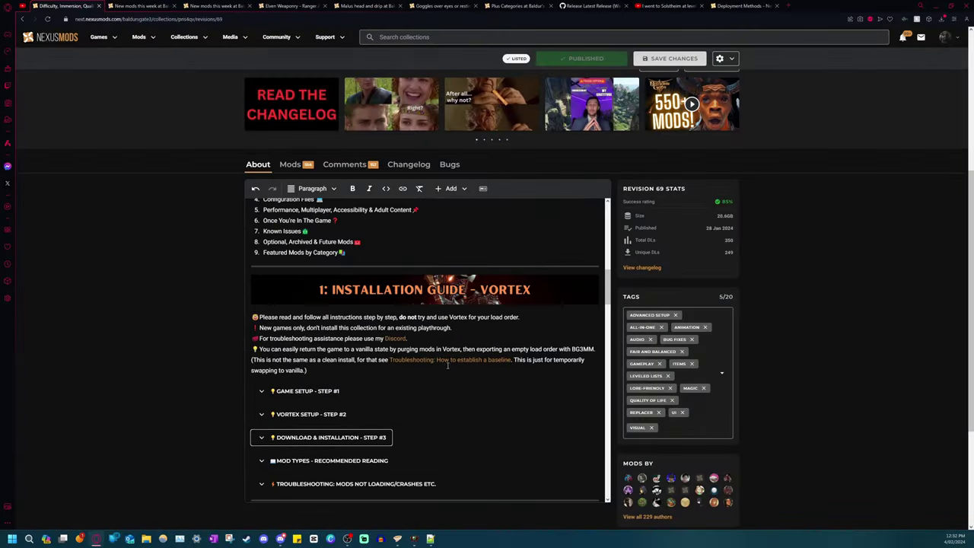
Open the collection's changelog and read Revision 70's respec advice and the Scarlet Warlock note under Updated Class/Spell Mods
scroll(439, 379, "up", 5)
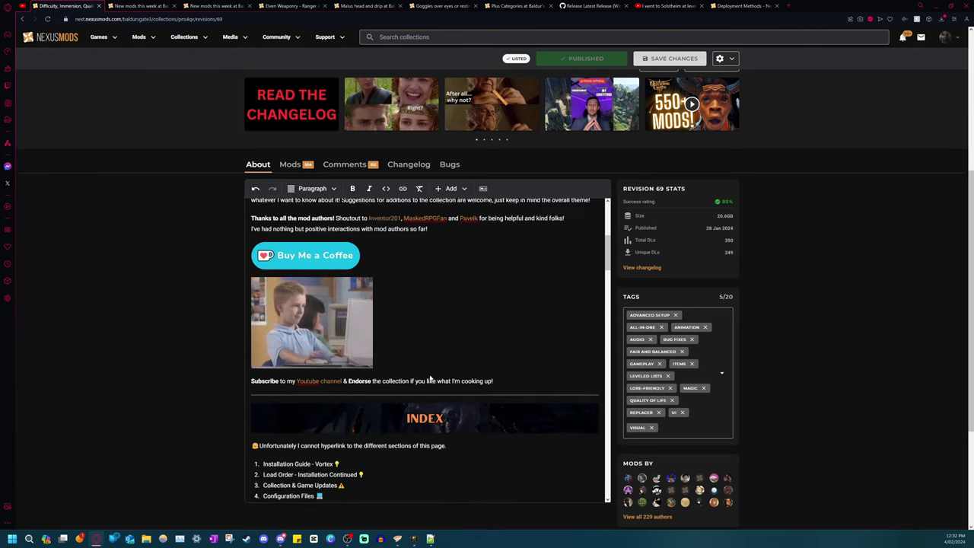
left_click(408, 163)
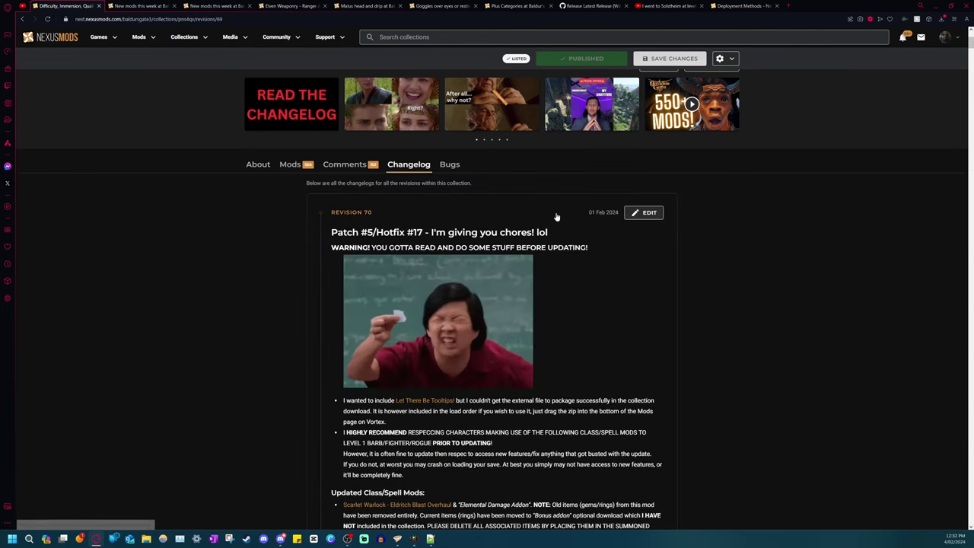
scroll(570, 295, "down", 1)
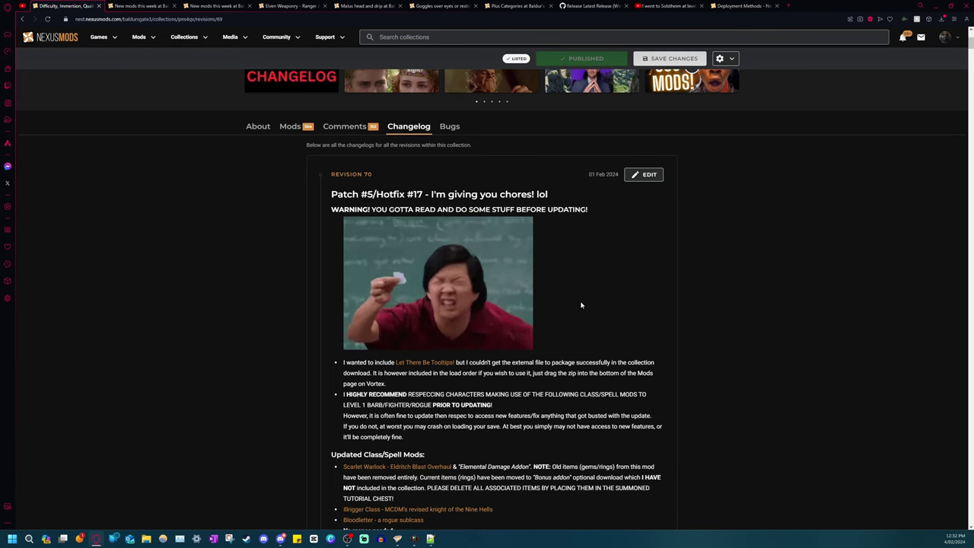
scroll(568, 321, "down", 1)
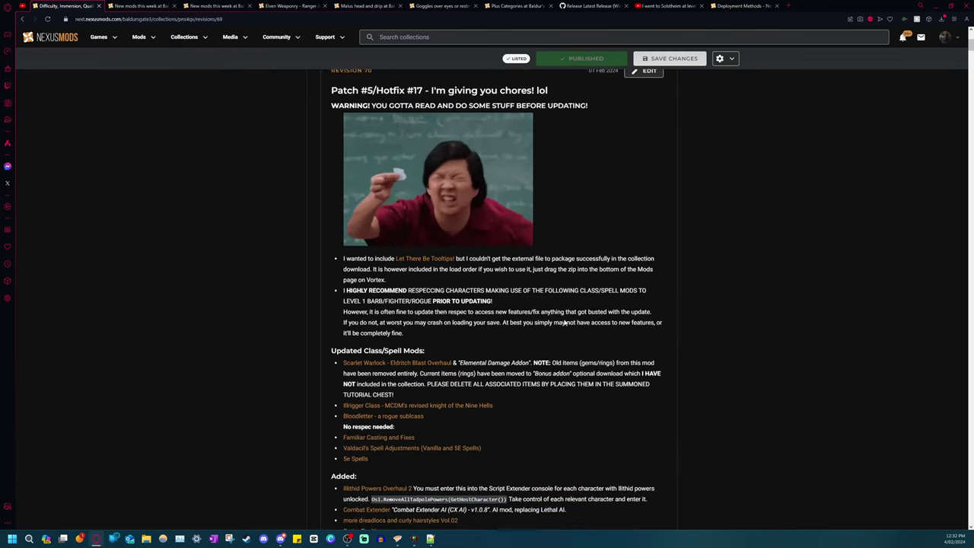
scroll(563, 319, "down", 2)
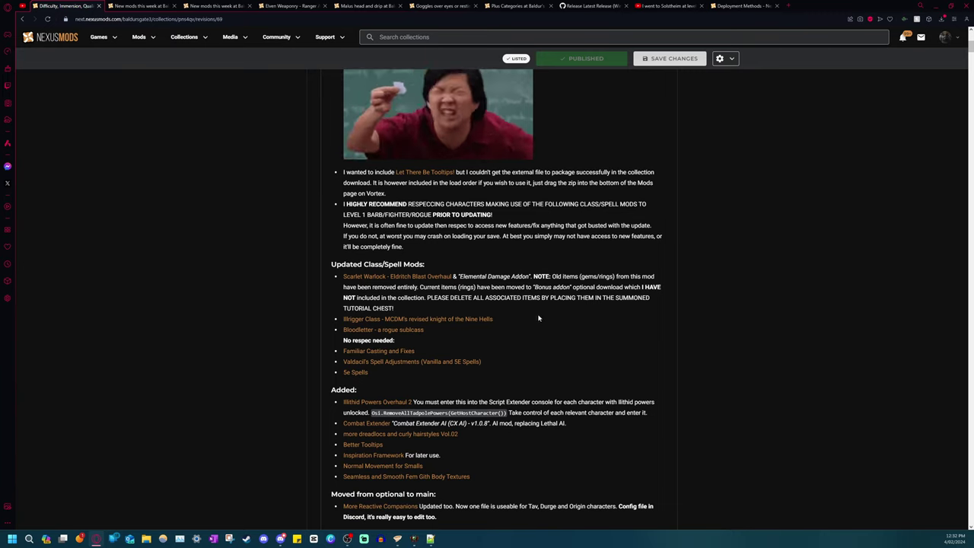
left_click_drag(400, 308, 334, 281)
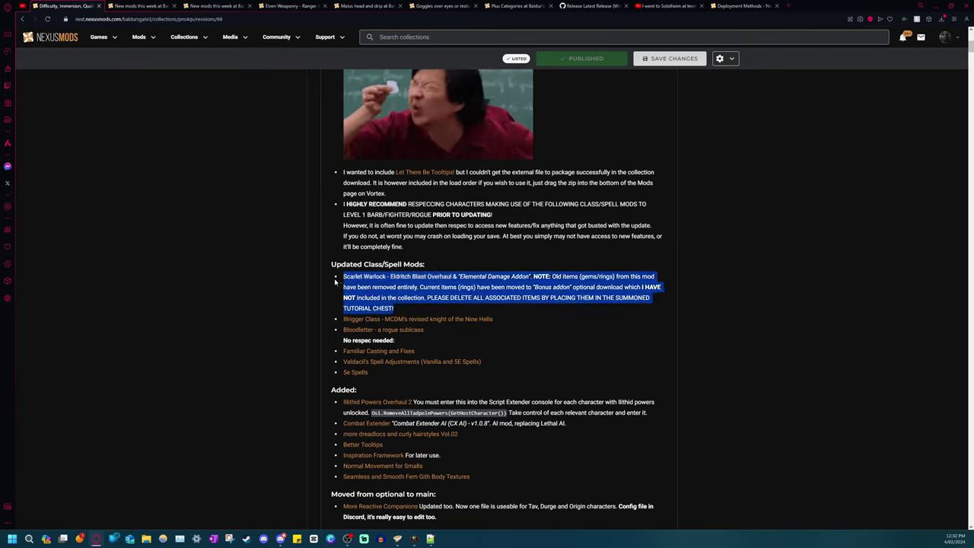
left_click(424, 309)
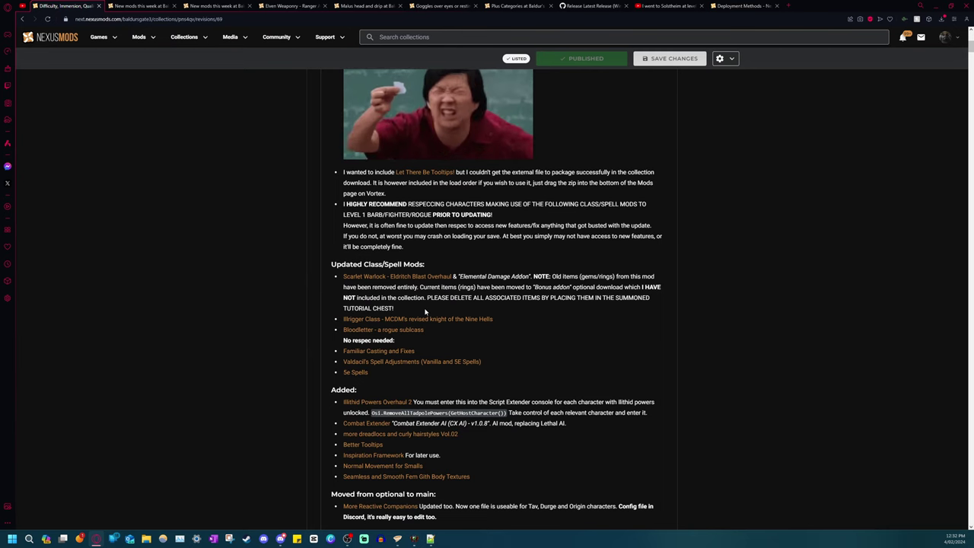
Read Revision 70's Added, Moved and Updated lists, highlighting the Osi.RemoveAllTadpolePowers(GetHostCharacter()) command for Illithid Powers Overhaul 2
scroll(434, 313, "down", 2)
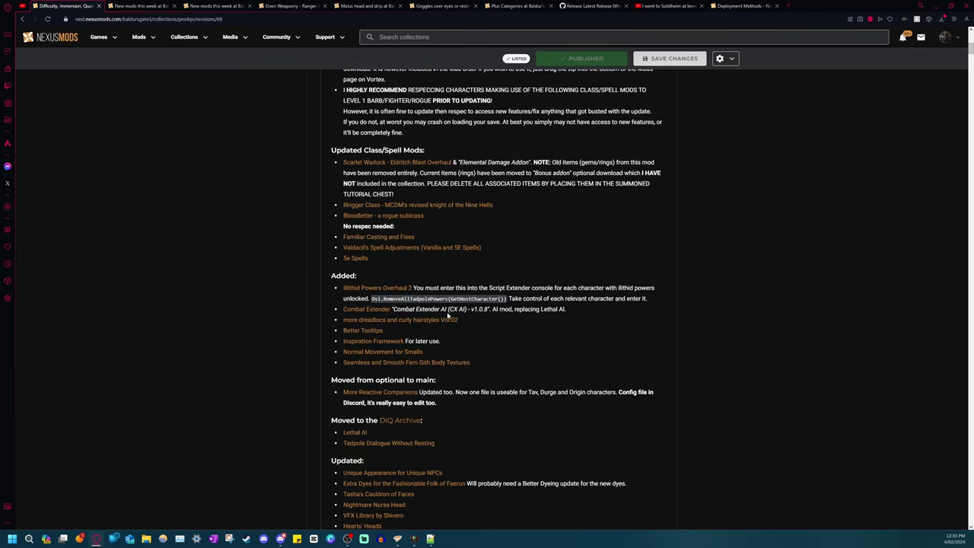
left_click_drag(405, 298, 505, 298)
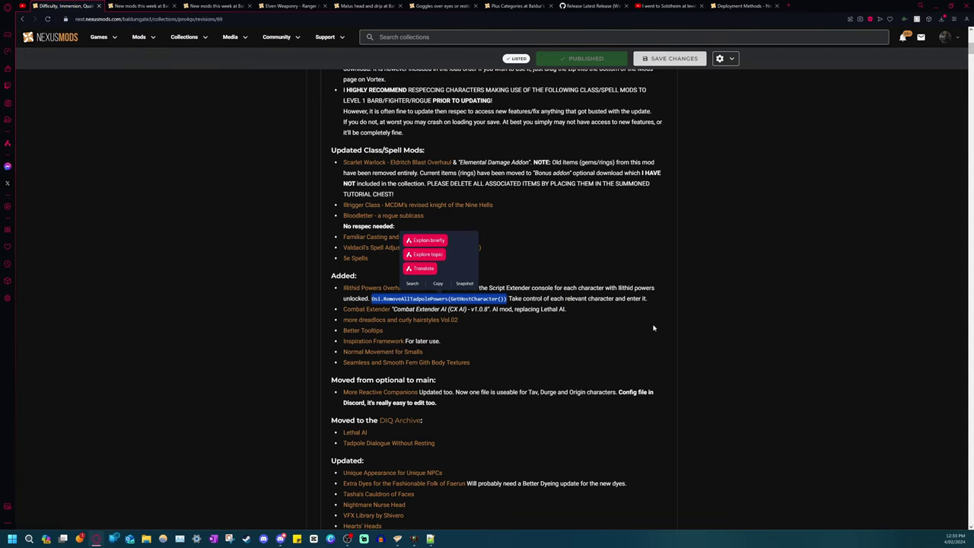
left_click(539, 334)
scroll(522, 331, "down", 3)
scroll(515, 345, "up", 1)
scroll(522, 352, "down", 1)
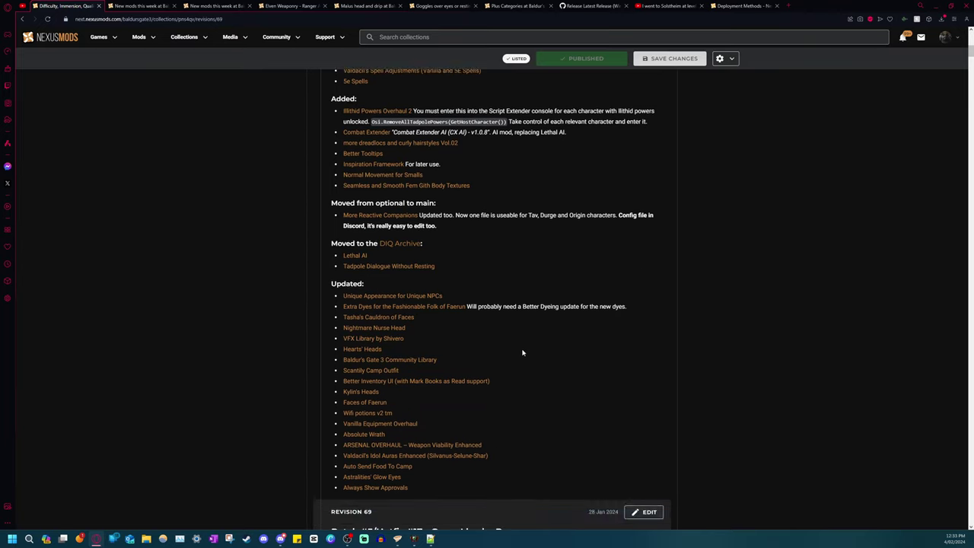
Look through the older changelogs from Revision 69 down to Revision 65 and return to the Revision 70 entry
scroll(522, 352, "down", 8)
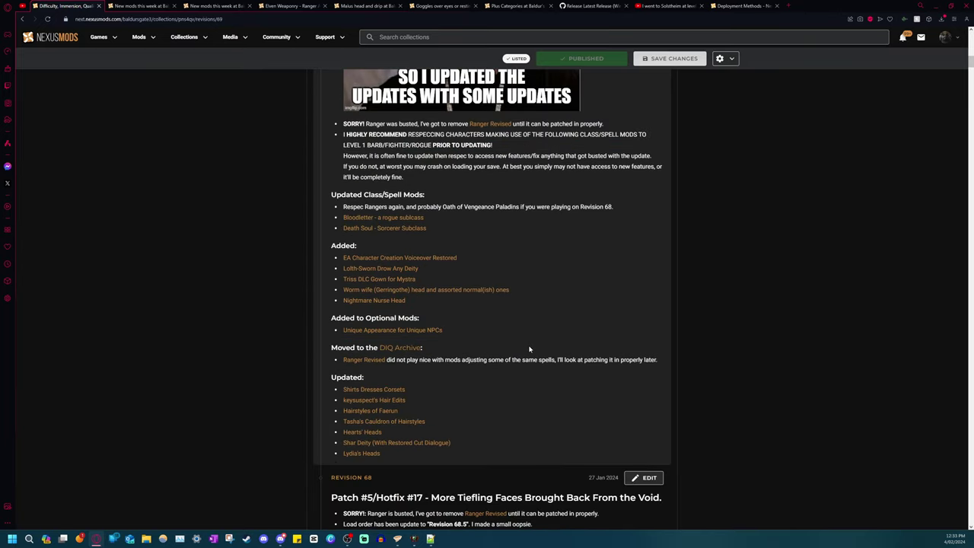
scroll(532, 344, "down", 15)
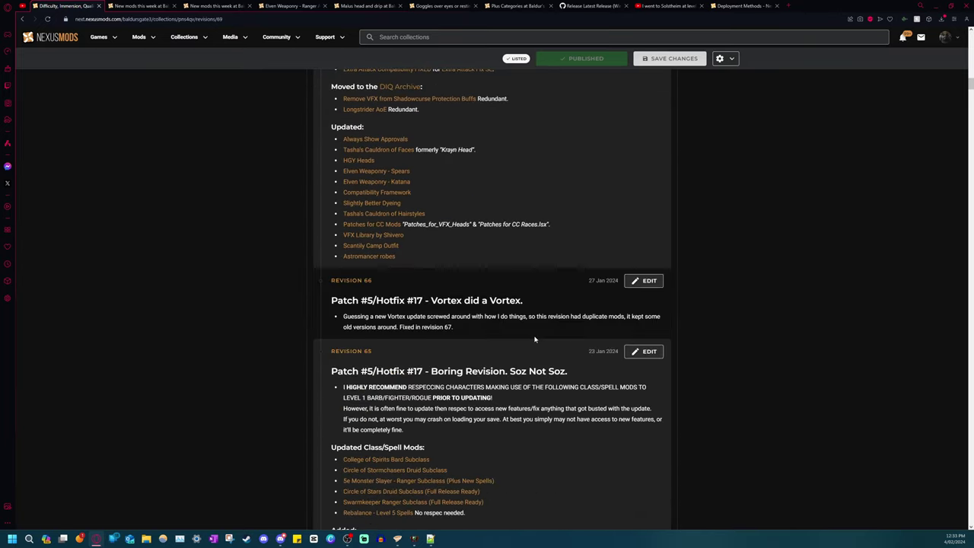
scroll(535, 339, "down", 4)
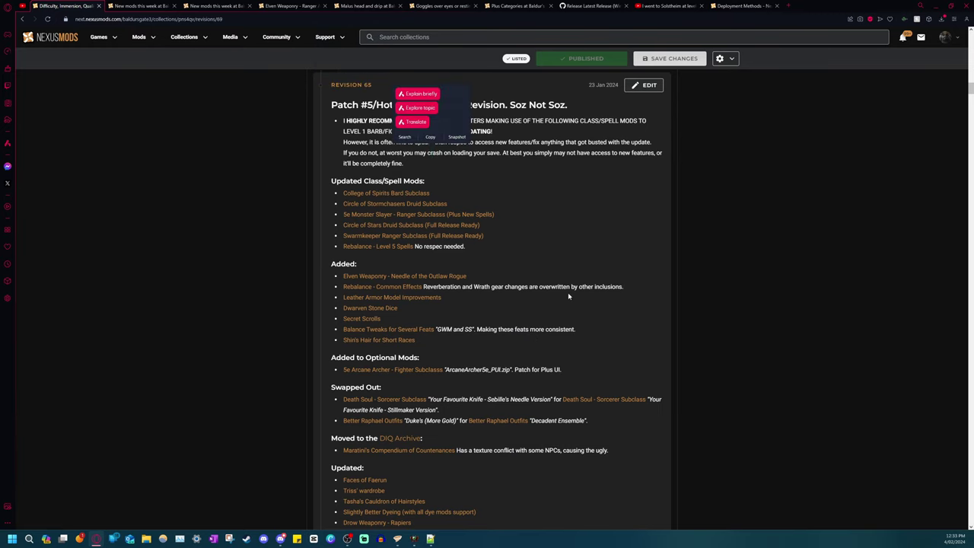
scroll(568, 296, "up", 15)
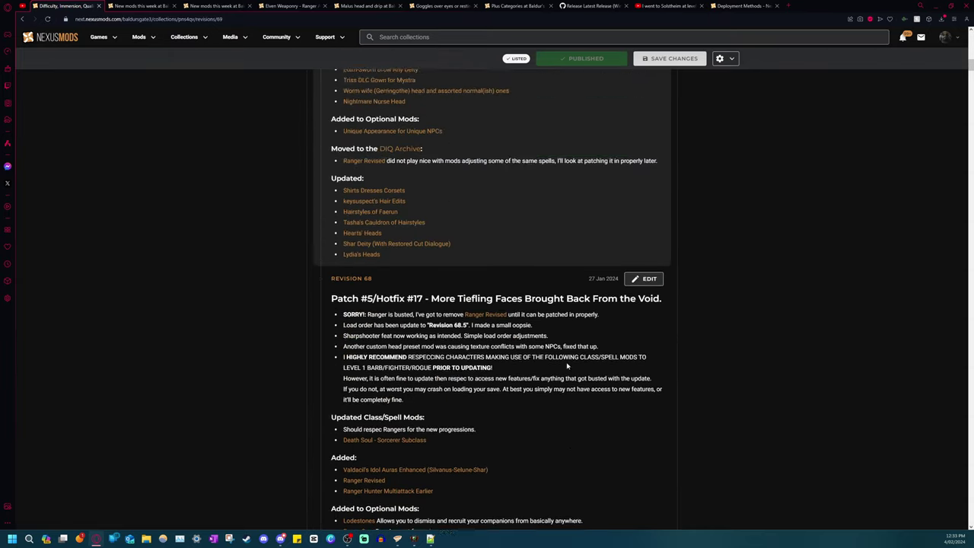
scroll(567, 366, "up", 15)
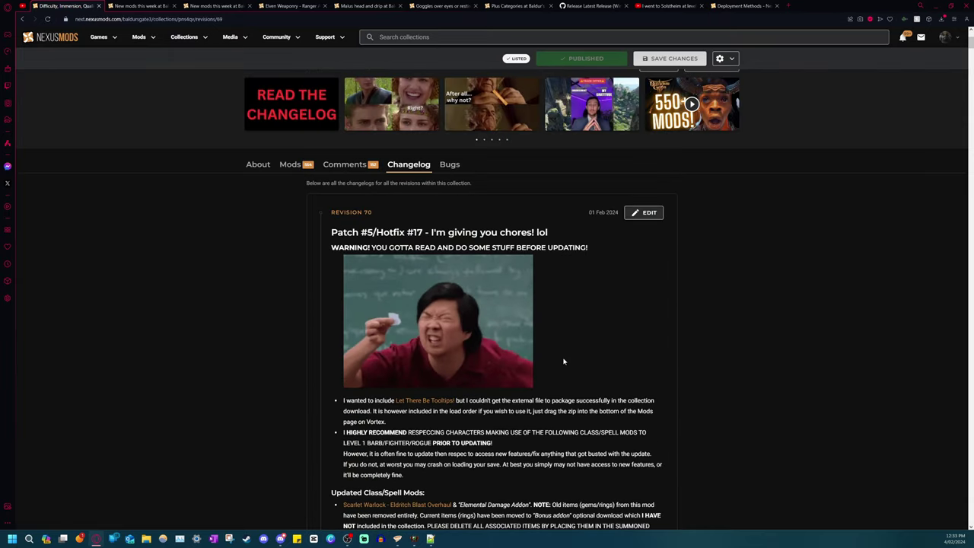
Read the changelogs from Revision 70 down to Revision 68, highlighting Death Soul - Sorcerer Subclass under Revision 68's Updated Class/Spell Mods
scroll(559, 360, "down", 1)
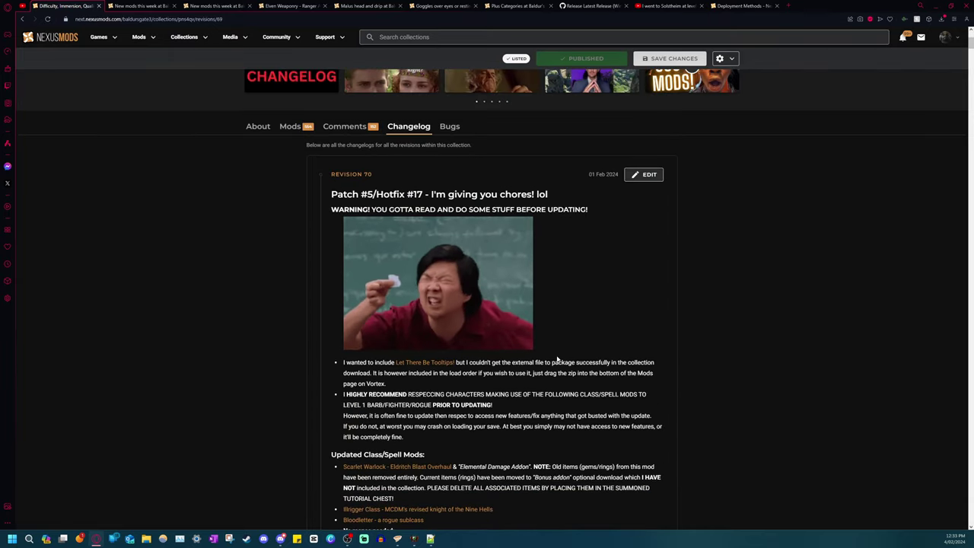
scroll(558, 359, "down", 15)
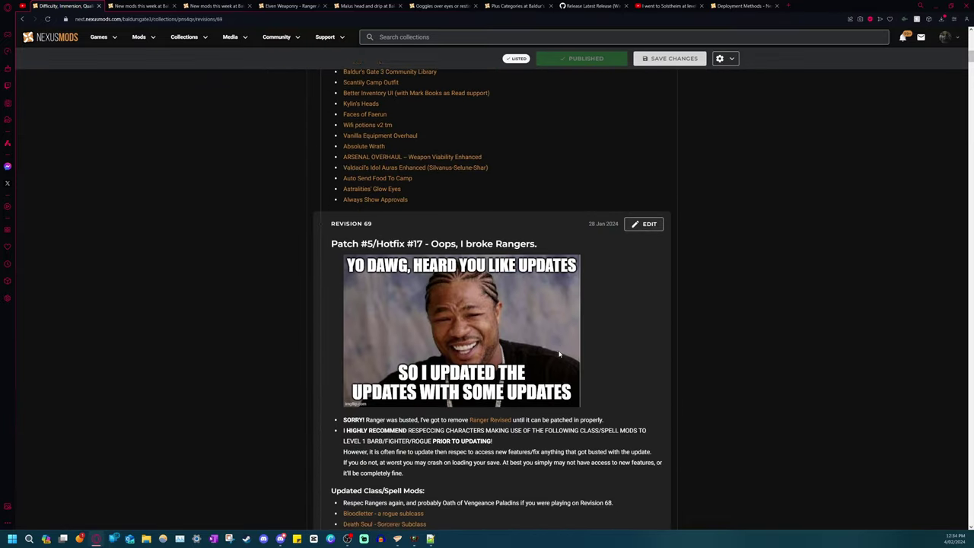
scroll(559, 354, "down", 10)
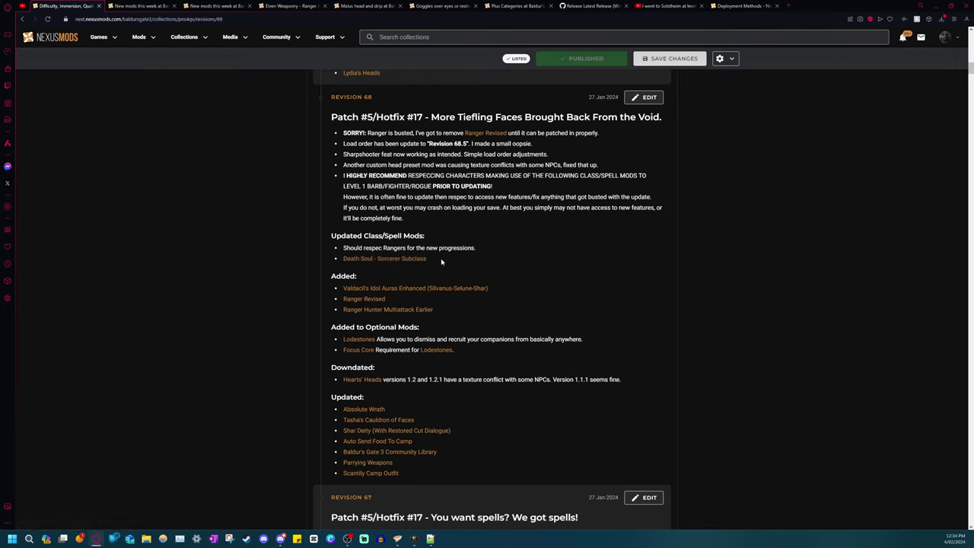
left_click_drag(428, 259, 343, 259)
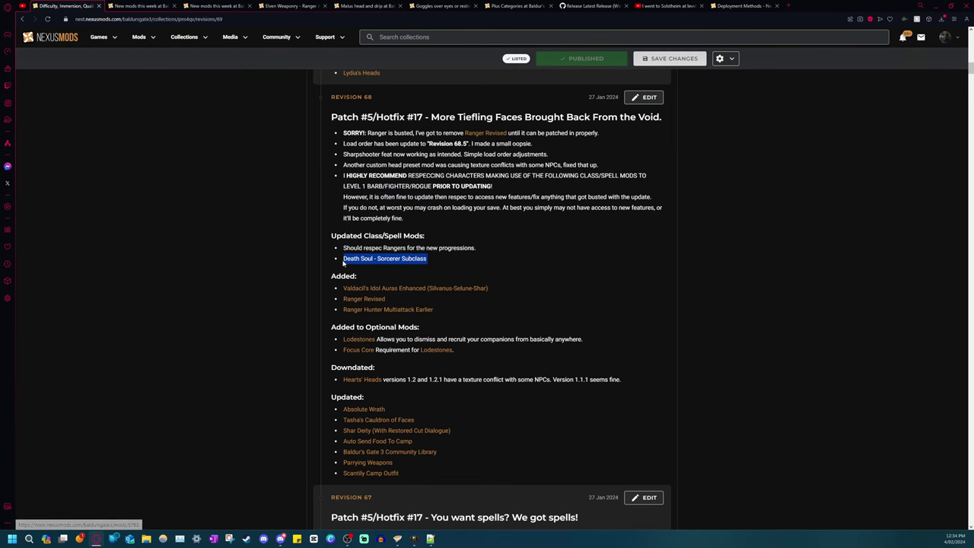
left_click(549, 274)
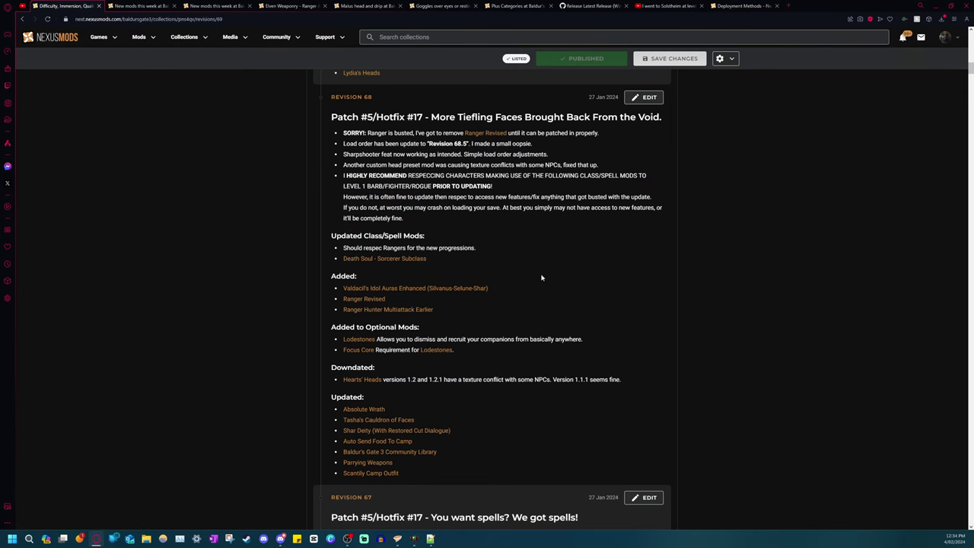
Look through the changelogs from Revision 67 down to Revision 64, then go back over the Revision 70 and 69 entries
scroll(542, 278, "down", 5)
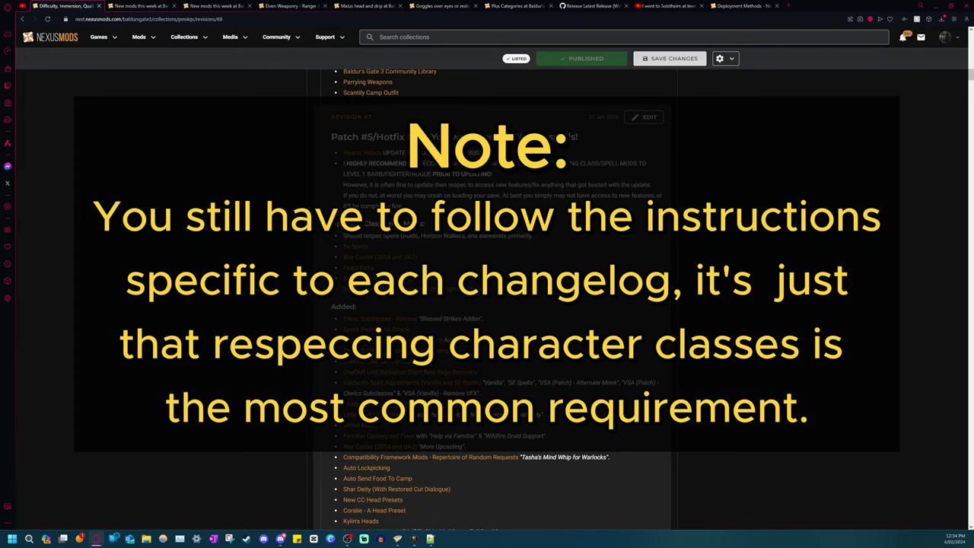
scroll(532, 278, "down", 10)
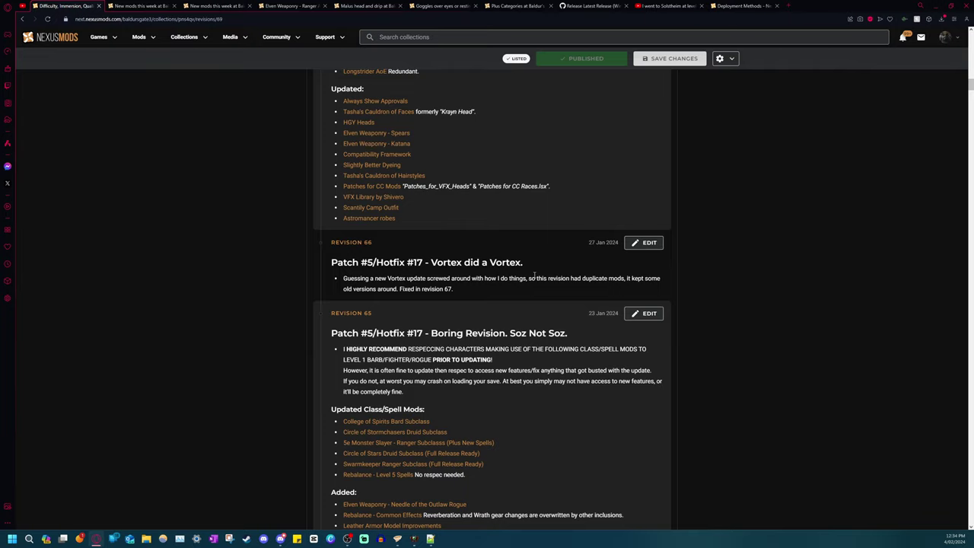
scroll(535, 276, "down", 6)
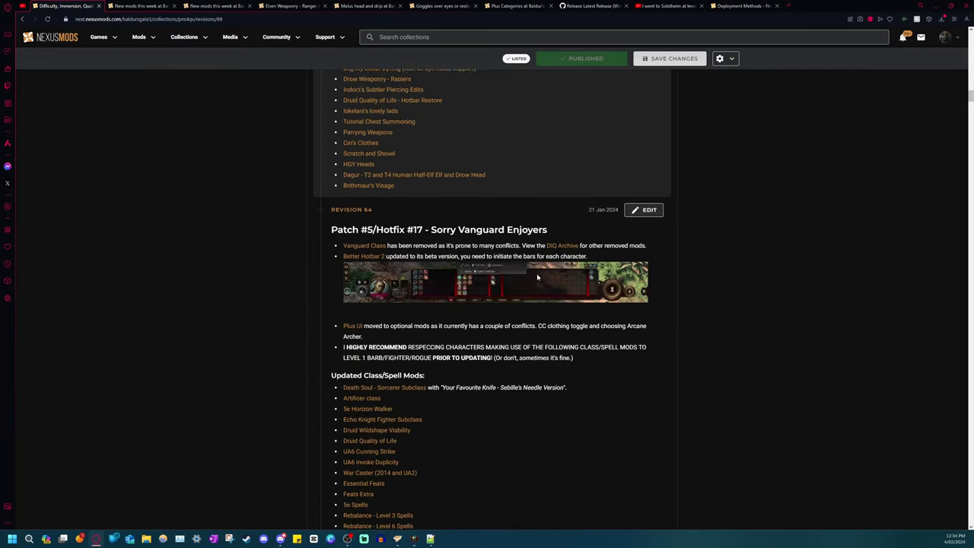
scroll(537, 277, "up", 15)
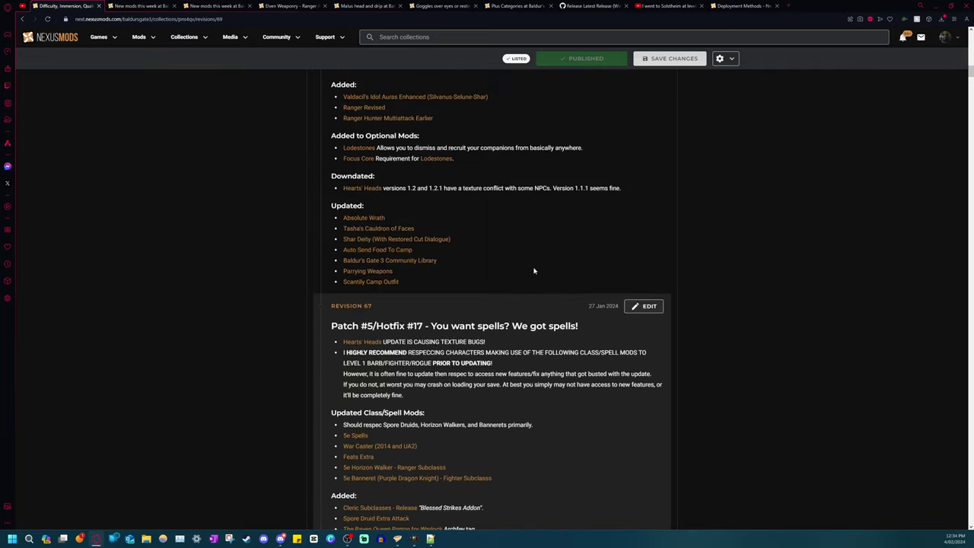
scroll(533, 264, "up", 15)
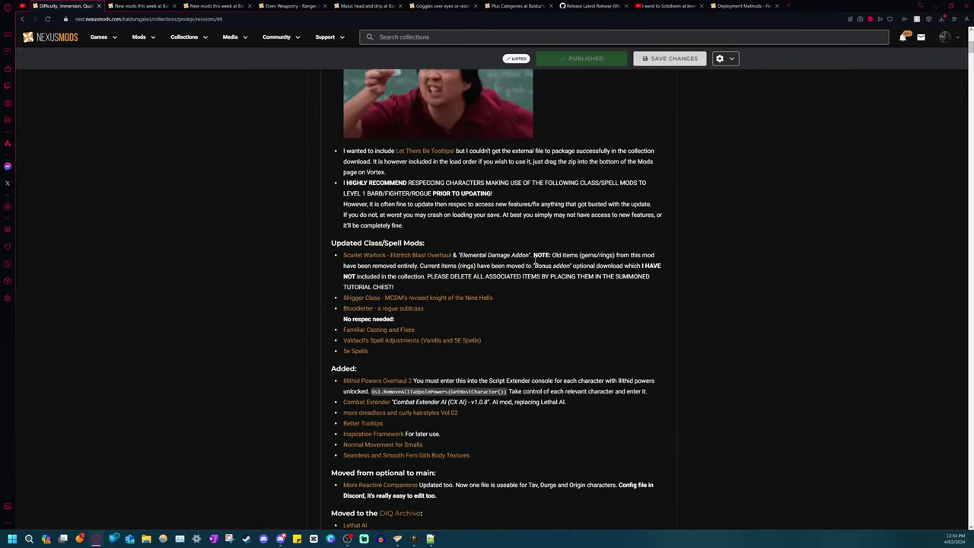
scroll(534, 269, "down", 6)
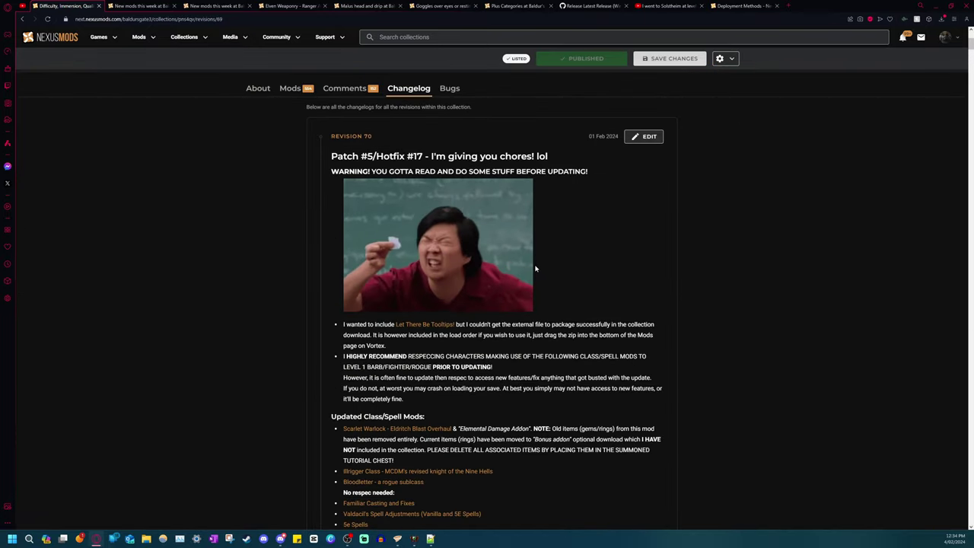
scroll(537, 270, "down", 12)
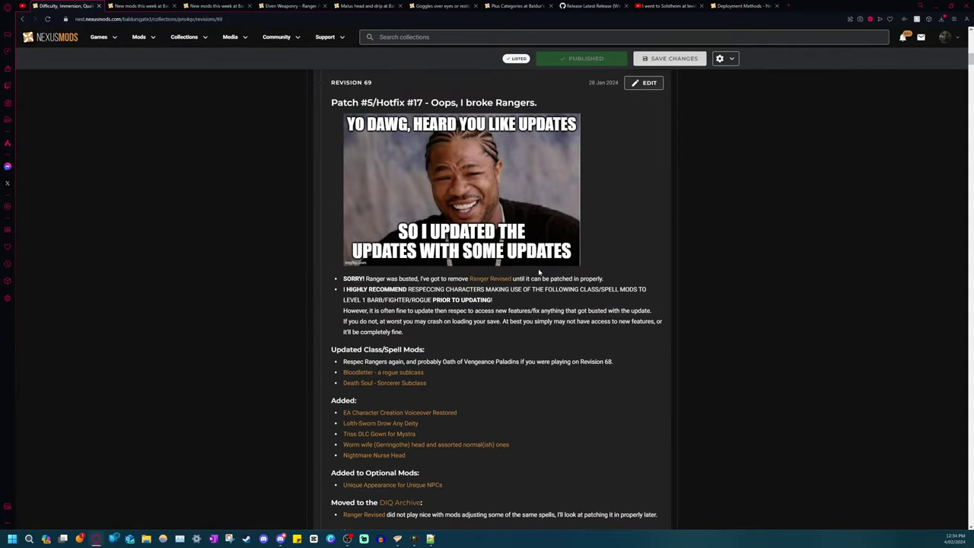
scroll(541, 276, "up", 7)
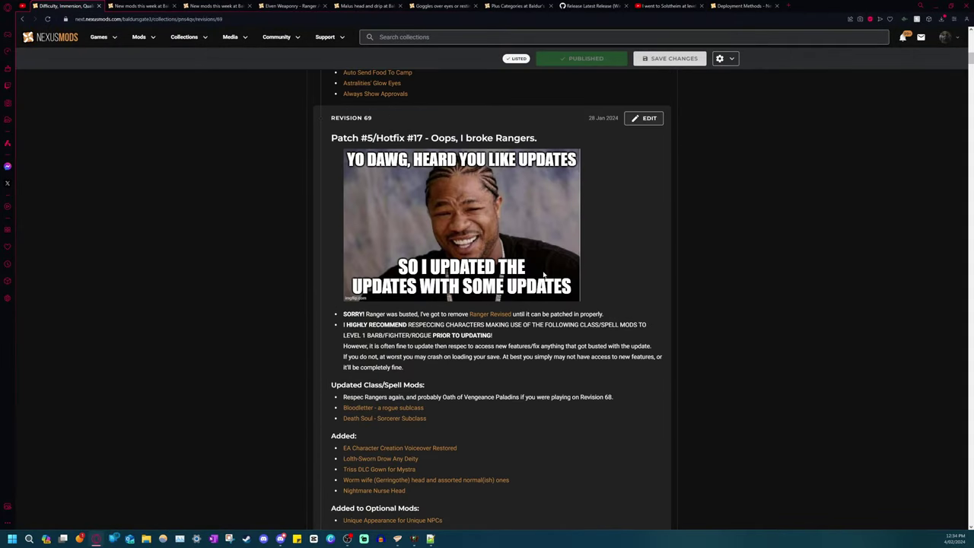
scroll(541, 274, "up", 3)
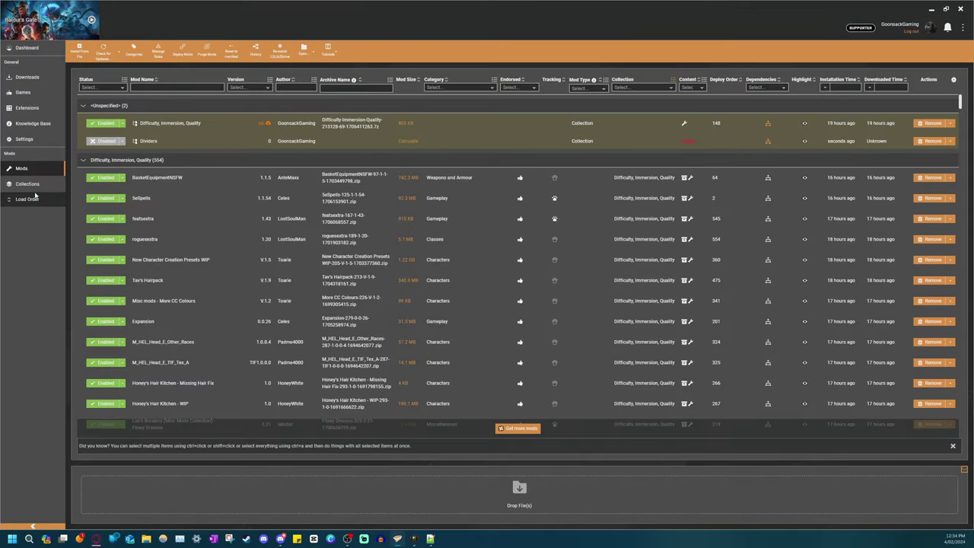
In Vortex, open the available update for the added Difficulty, Immersion, Quality collection and look over its Revision 70 changelog
left_click(28, 184)
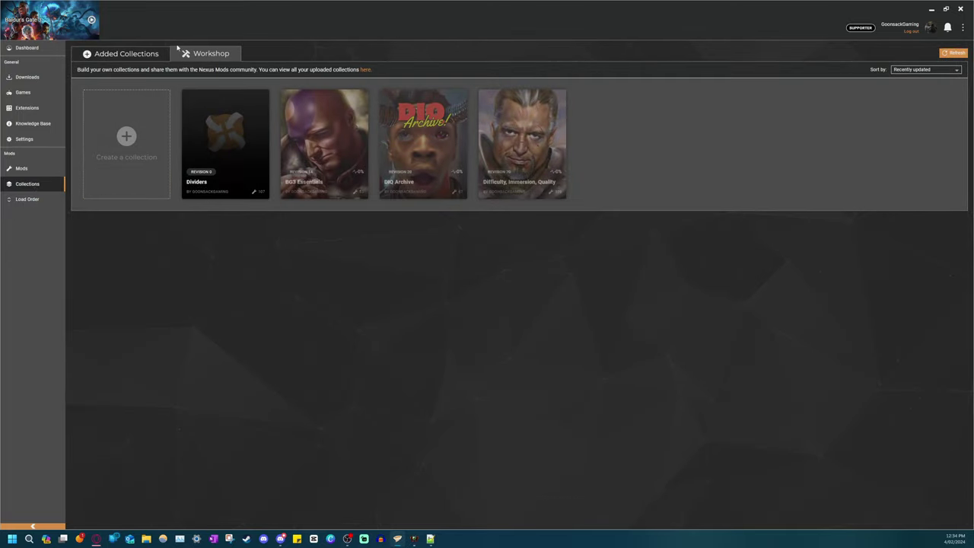
left_click(127, 54)
mouse_move(237, 116)
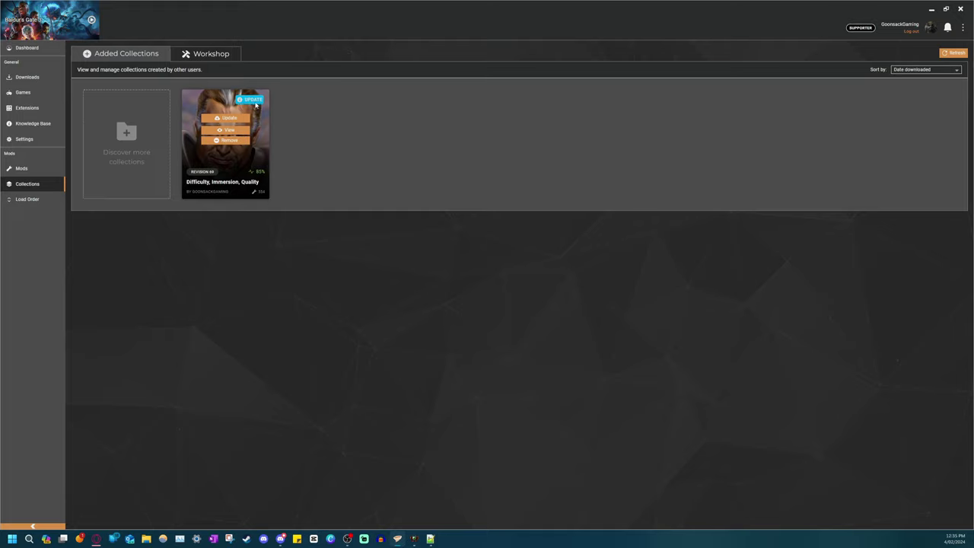
left_click(250, 106)
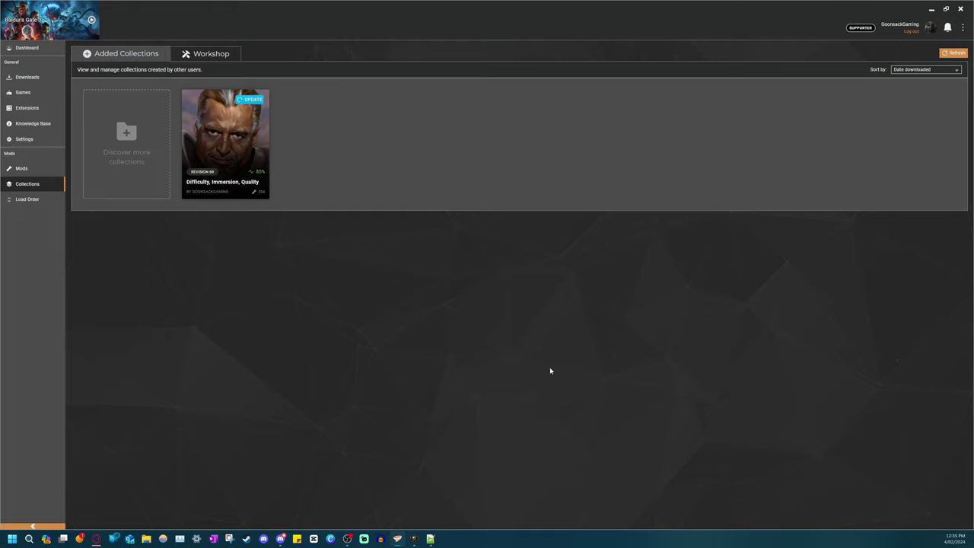
scroll(553, 199, "down", 3)
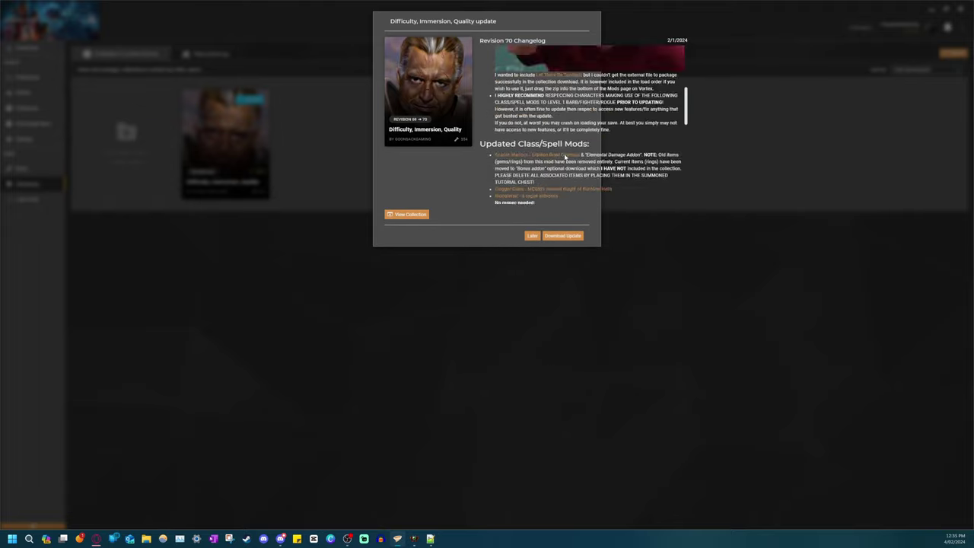
scroll(553, 200, "up", 1)
Download and install the Revision 70 collection update, removing all mods left over from the old revision
left_click(562, 235)
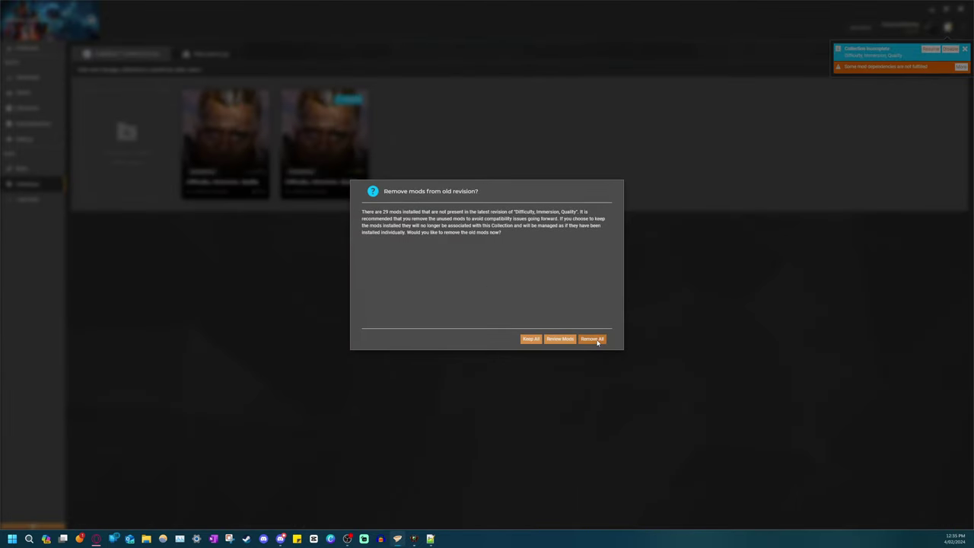
left_click(593, 339)
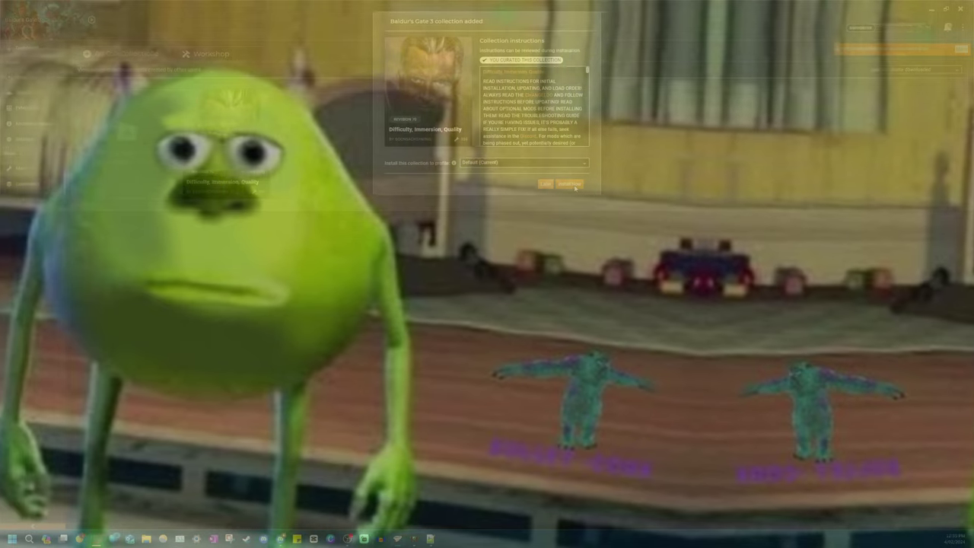
left_click(569, 184)
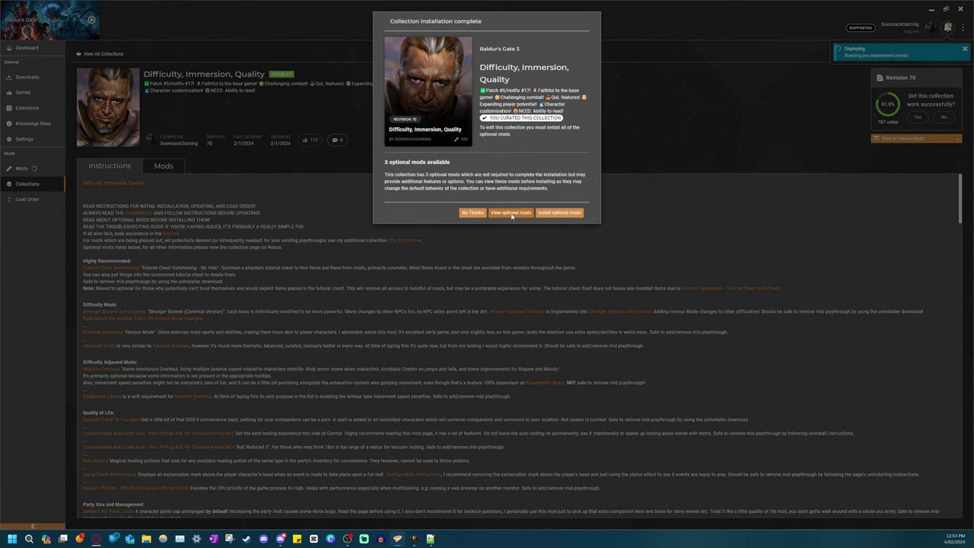
View the collection's optional mods and install Absolute Wrath through the slow download on its Nexus Mods page
left_click(511, 213)
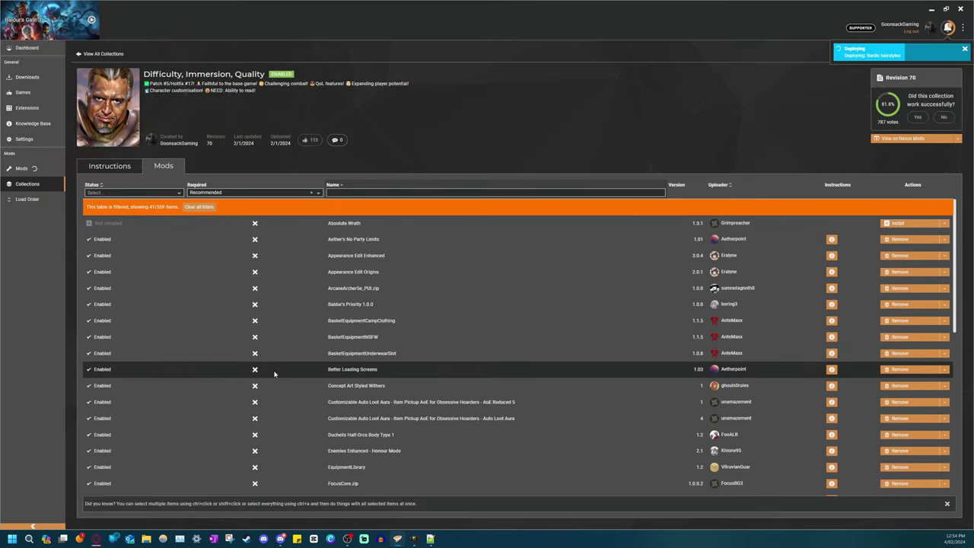
left_click(899, 224)
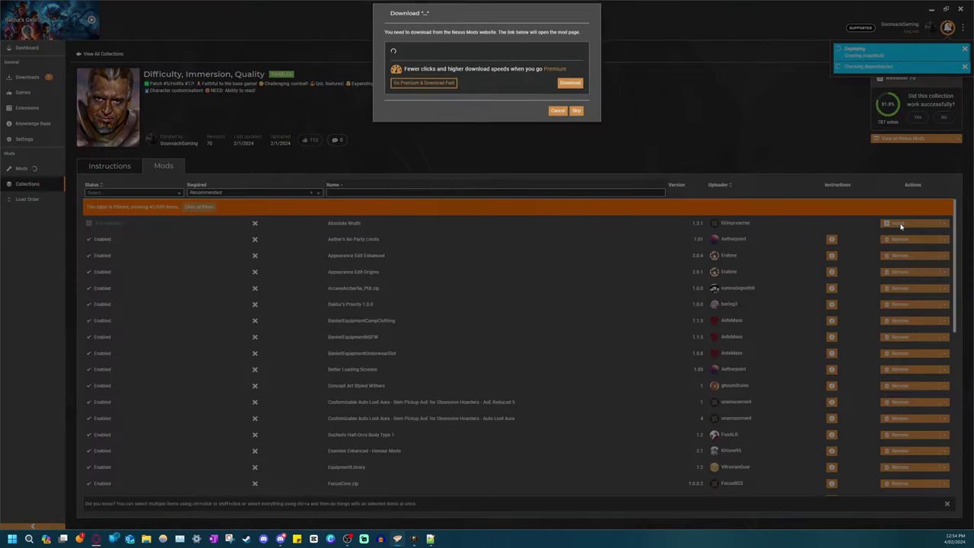
left_click(570, 146)
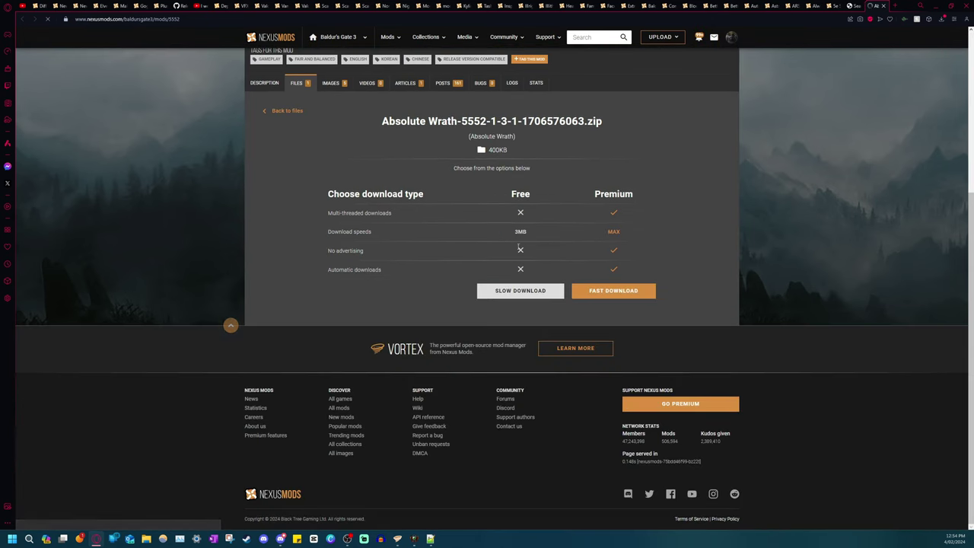
left_click(523, 289)
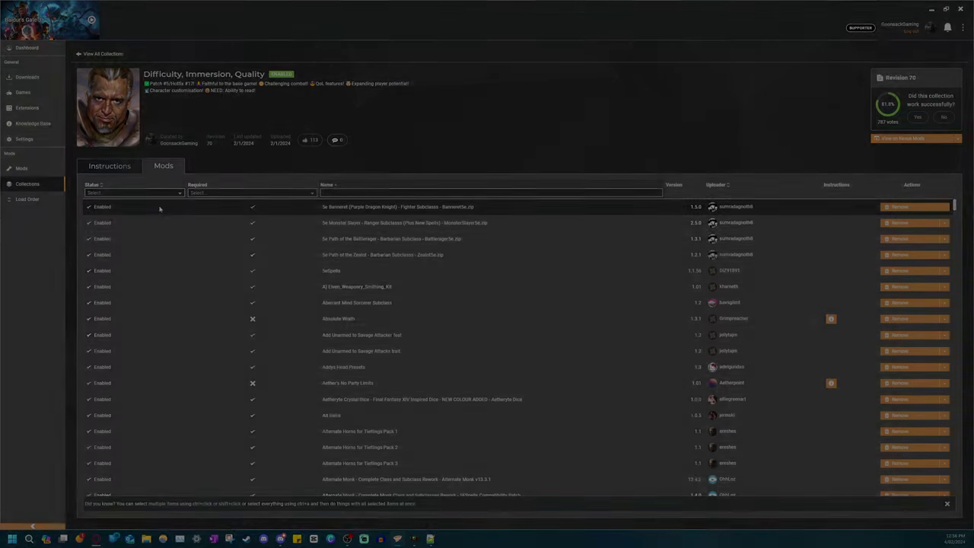
In the Vortex mod list, remove the old 1.1.54 version of 5eSpells together with its archive
left_click(21, 168)
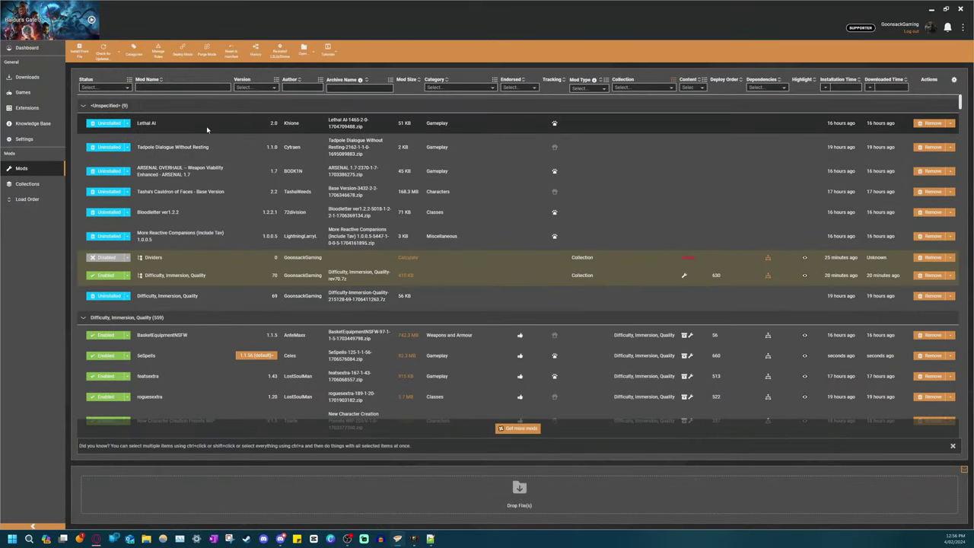
scroll(238, 211, "down", 2)
left_click(272, 204)
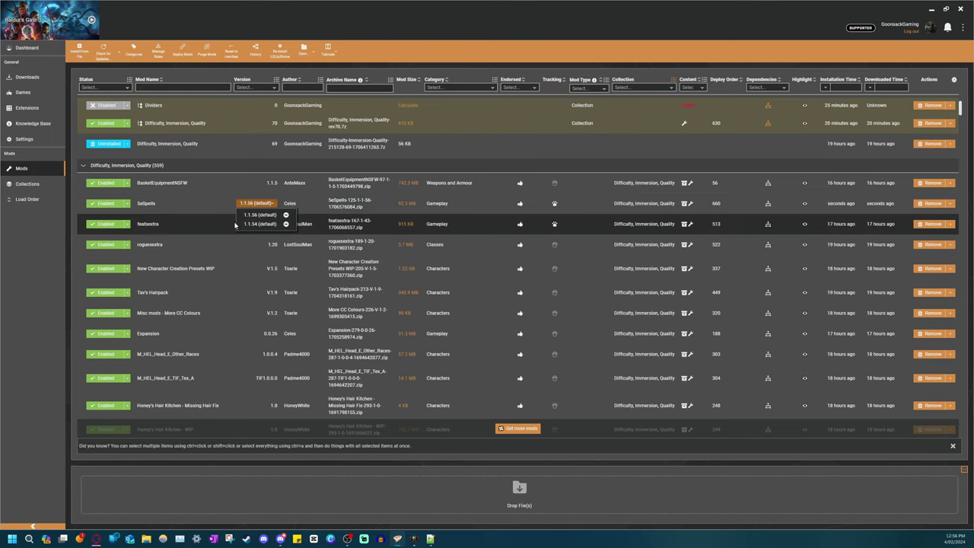
left_click(286, 224)
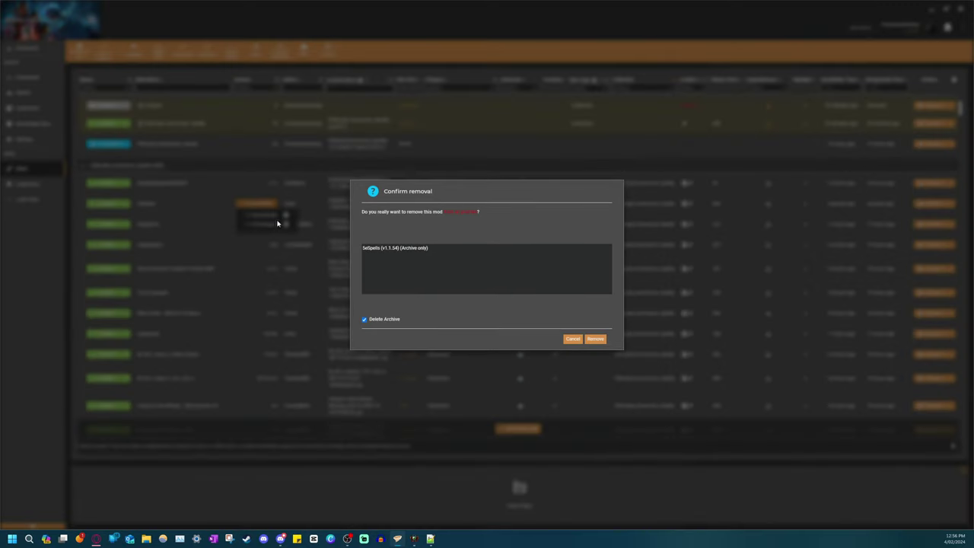
left_click(594, 338)
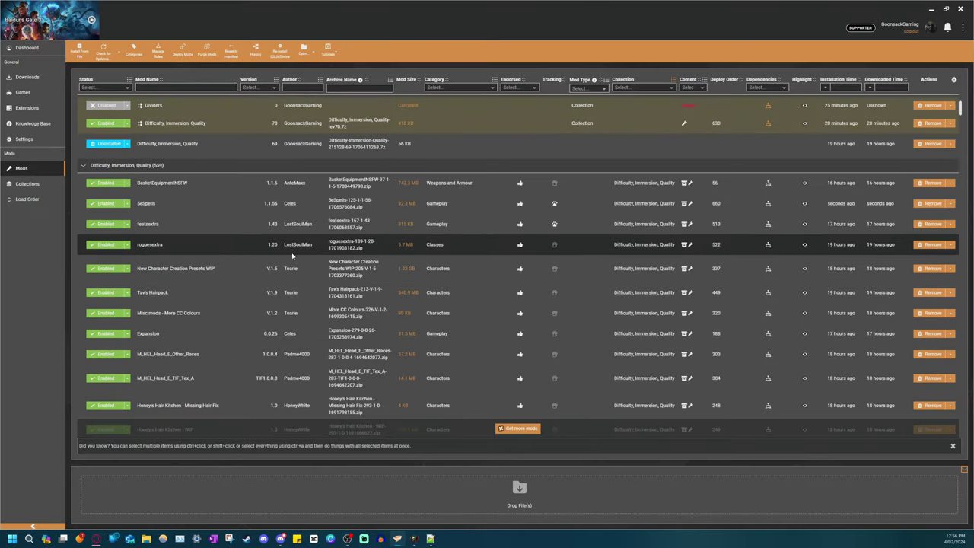
Remove the outdated duplicate versions of Faces of Faerun (1.4.0) and Community Library from the mod list
scroll(305, 281, "down", 5)
left_click(252, 141)
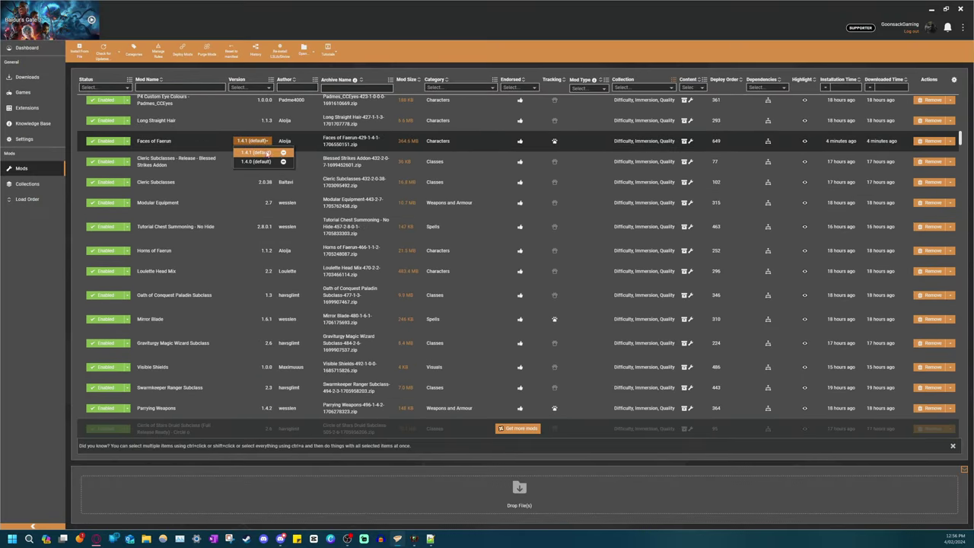
left_click(283, 164)
key("Escape")
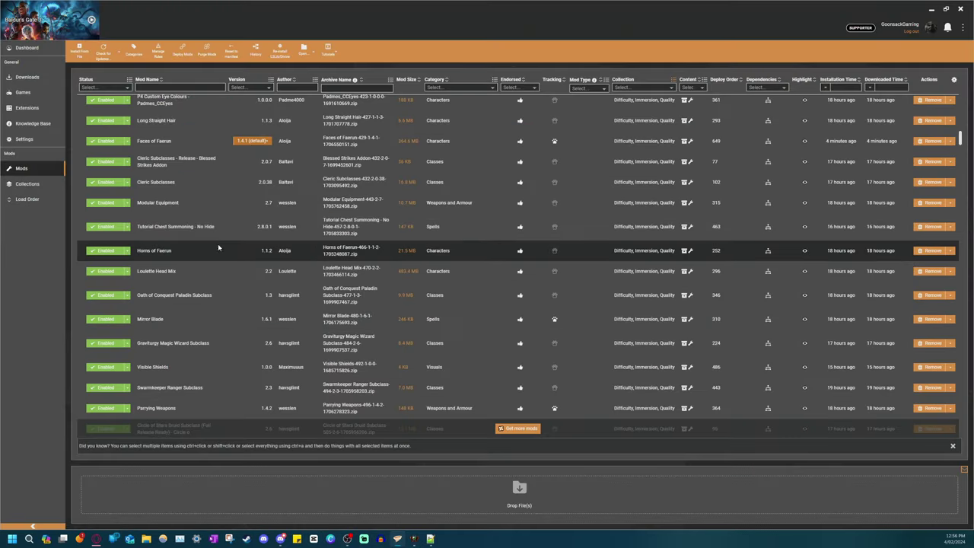
scroll(271, 271, "down", 10)
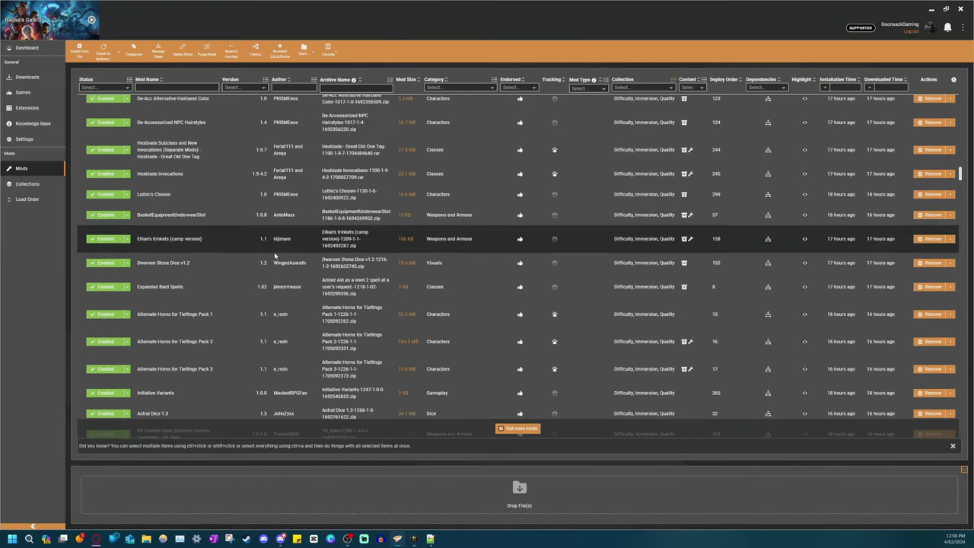
scroll(258, 236, "up", 2)
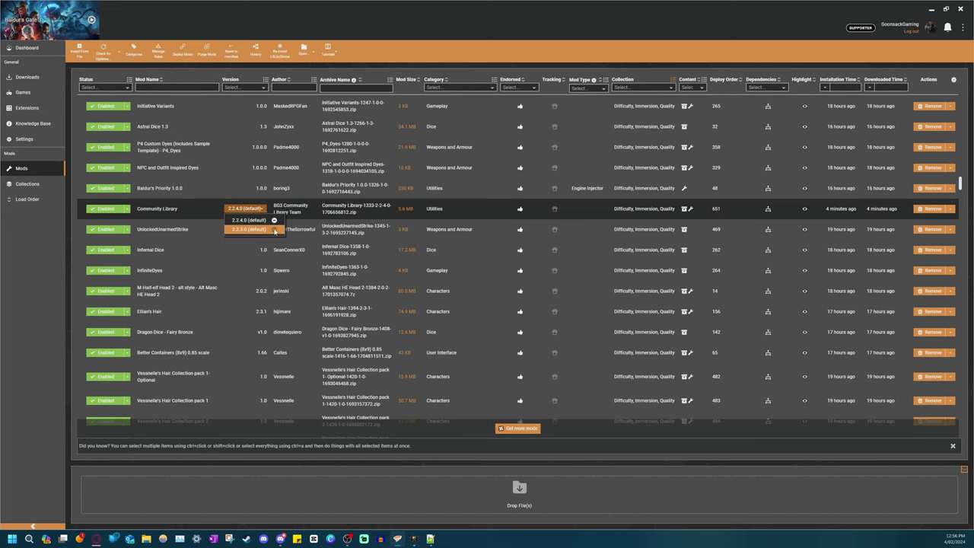
left_click(274, 229)
key("Return")
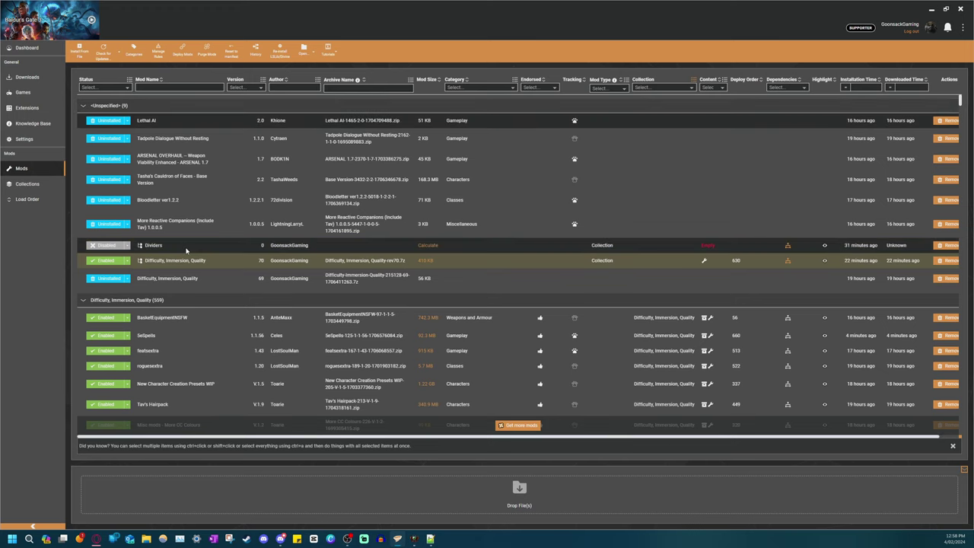
Remove the seven uninstalled leftover mods in the unspecified group, from Lethal AI to the old version 69 of Difficulty, Immersion, Quality
left_click(192, 282)
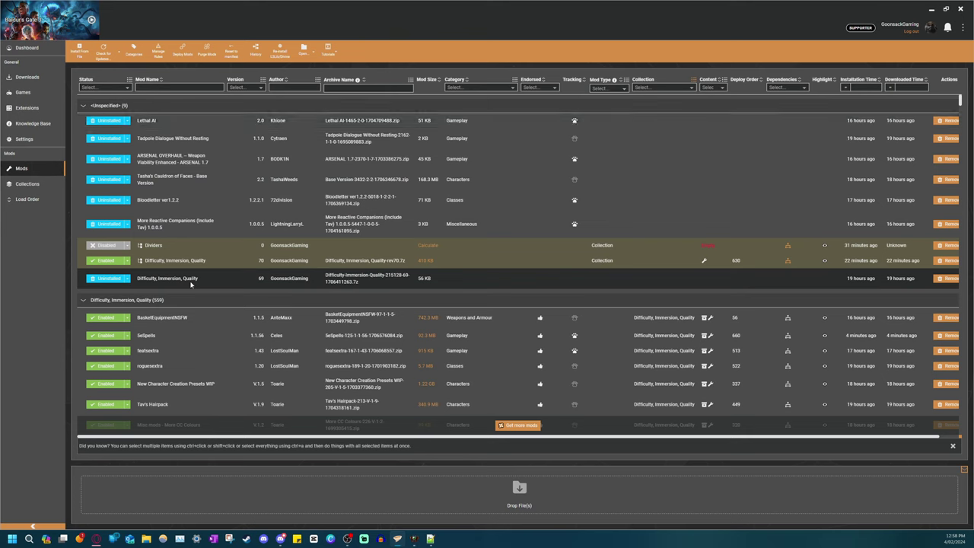
left_click(195, 227, "ctrl")
left_click(199, 202, "ctrl")
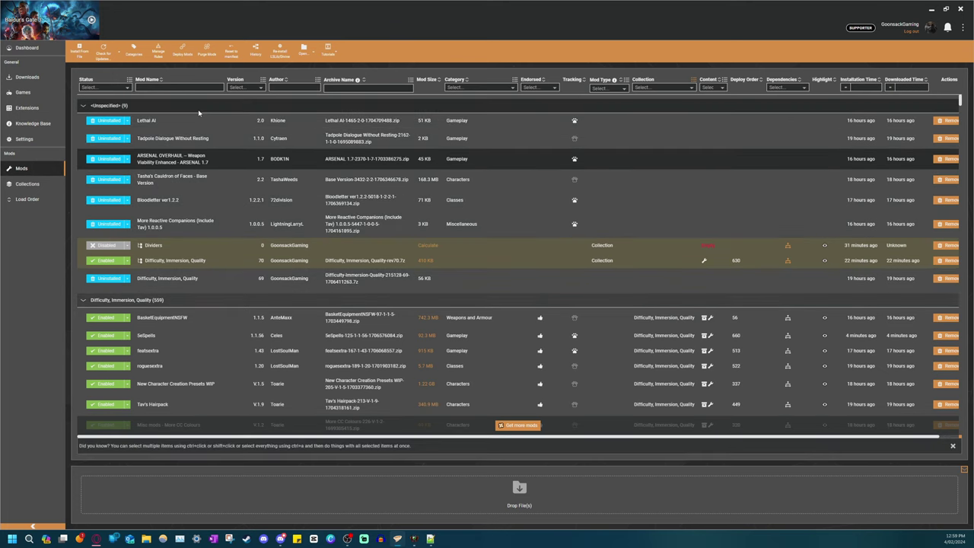
left_click(175, 223, "ctrl")
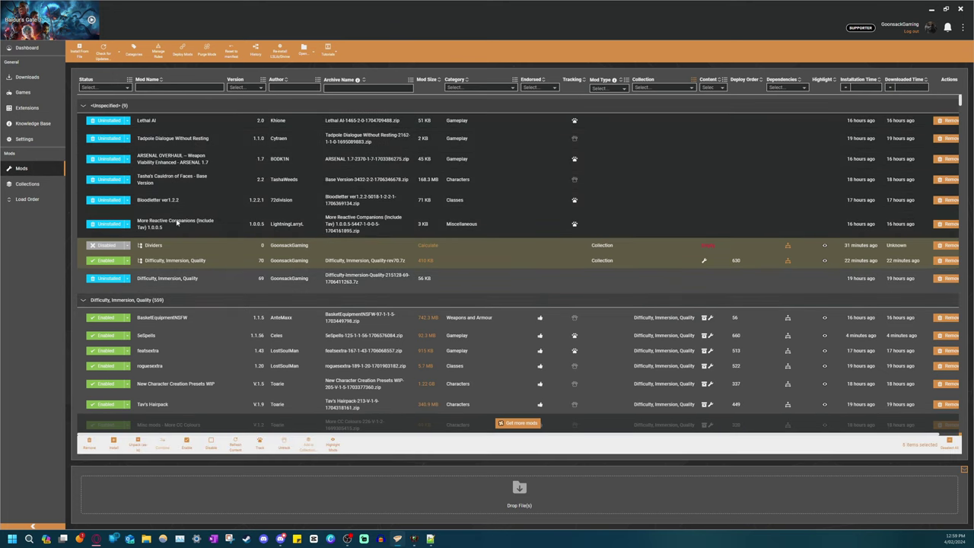
left_click(179, 260, "ctrl")
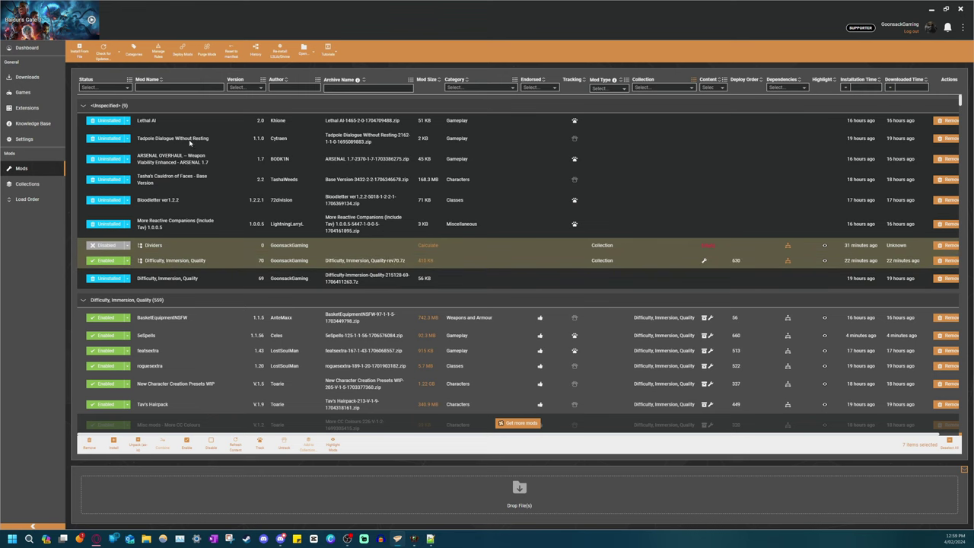
left_click(89, 441)
left_click(598, 337)
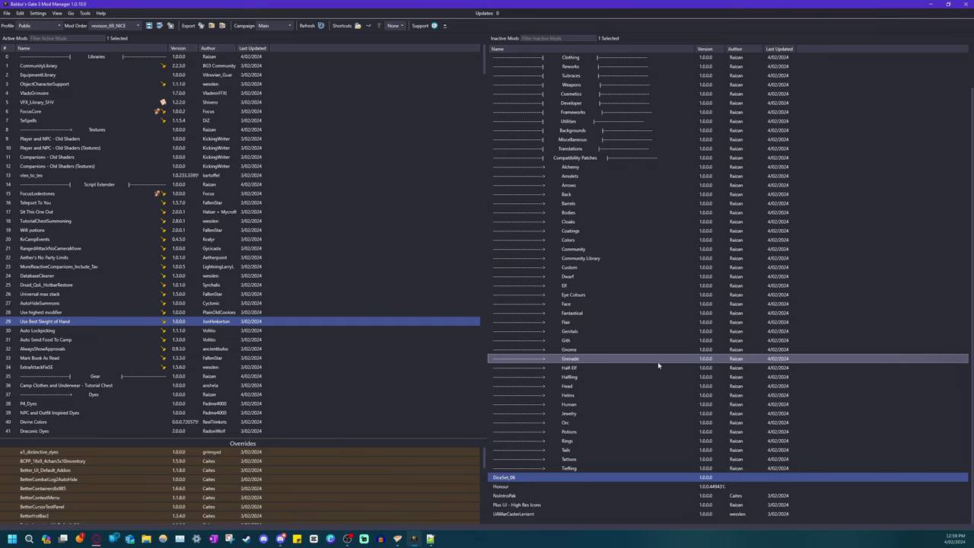
Switch to Baldur's Gate 3 Mod Manager and examine the inactive mods, covering the divider entries and the remaining mods from DiceSet_06 to UIWarCasterLenient
scroll(597, 460, "up", 2)
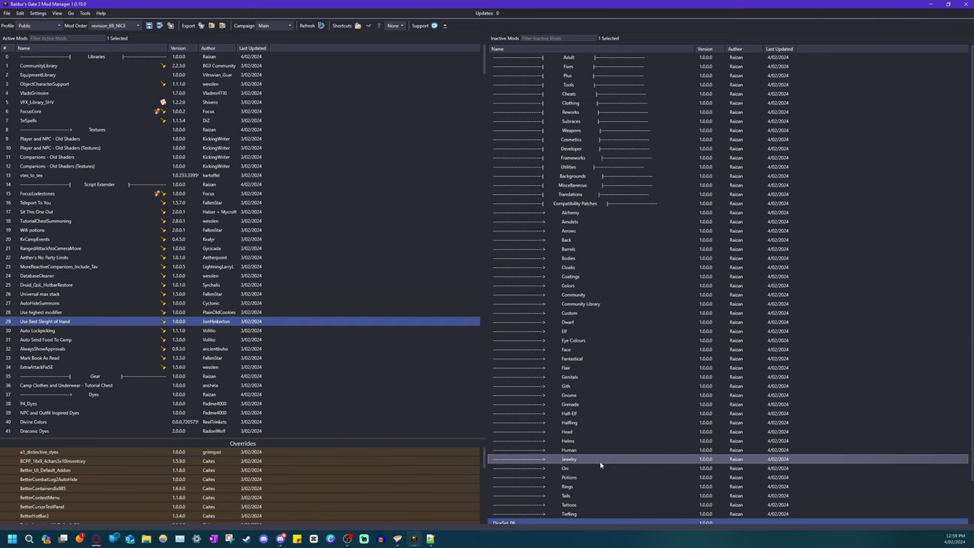
scroll(601, 462, "down", 2)
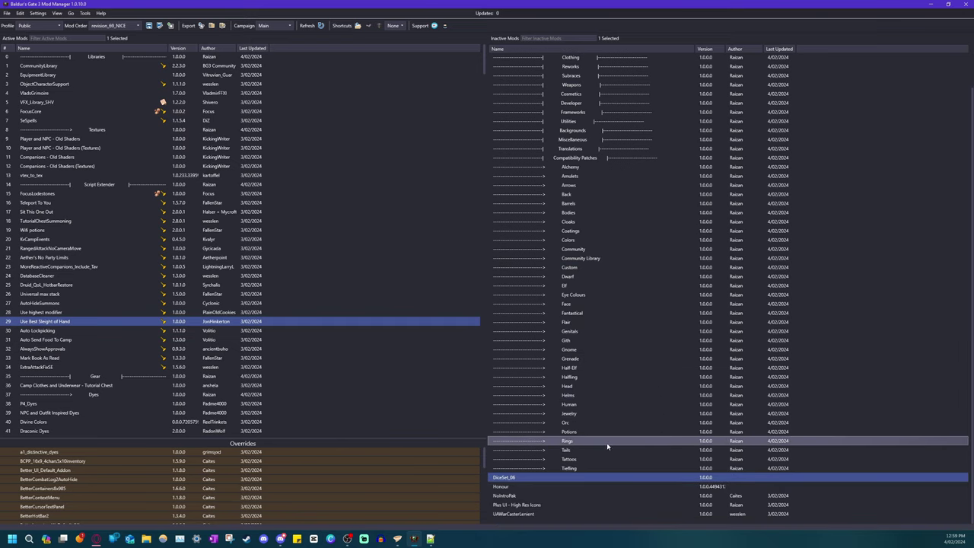
left_click(646, 468)
scroll(647, 257, "up", 2)
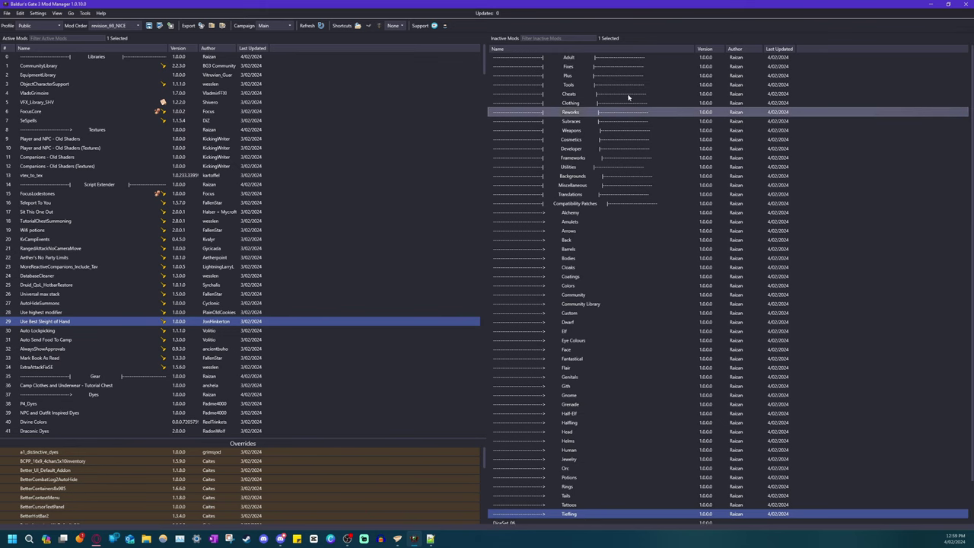
left_click(619, 58, "shift")
scroll(601, 315, "down", 2)
left_click(548, 477)
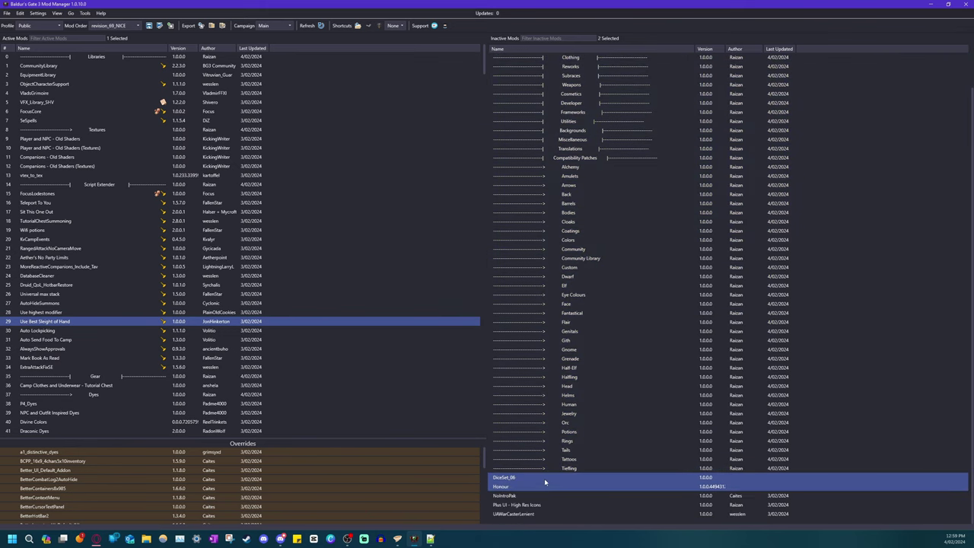
key("Down")
key("Down")
key("shift+End")
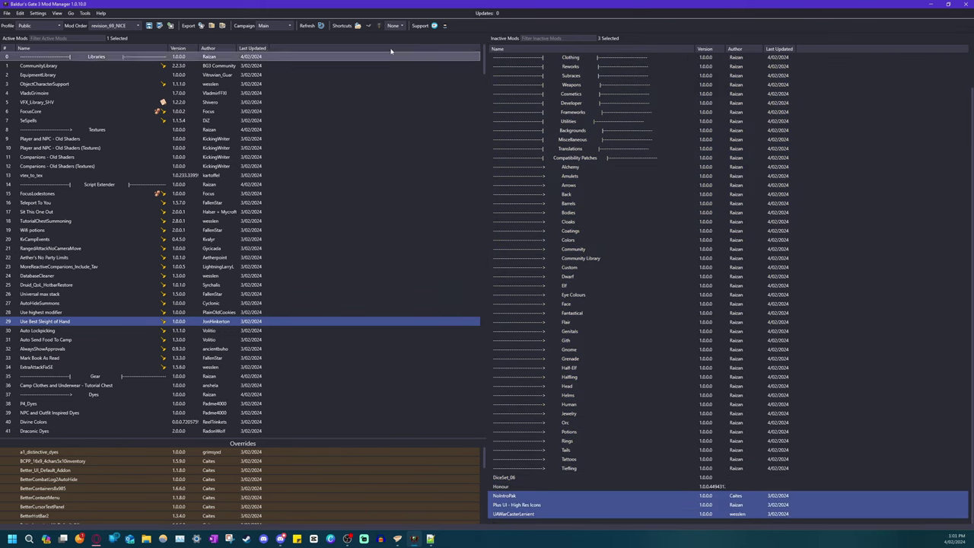
Refresh the mod list and remove all missing mods from the revision_69_NICE load order
left_click(322, 26)
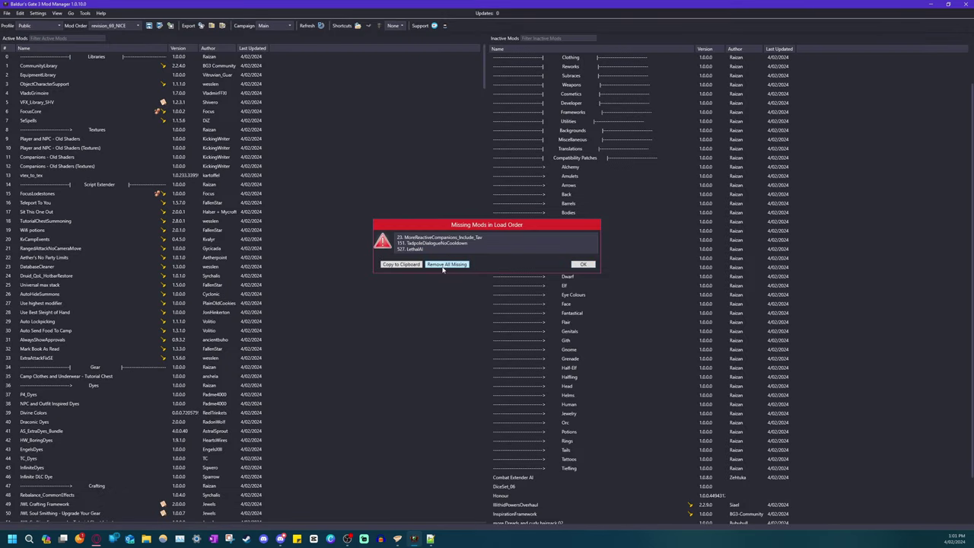
left_click(446, 264)
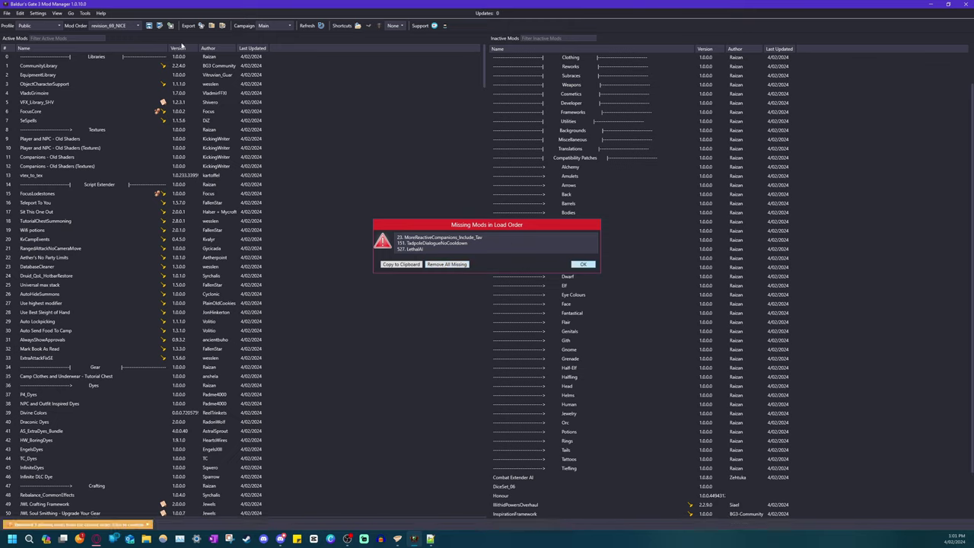
left_click(583, 264)
Load the revision_70 mod order, dismiss its missing mods notice, and save and export the order to the game
left_click(121, 26)
left_click(105, 50)
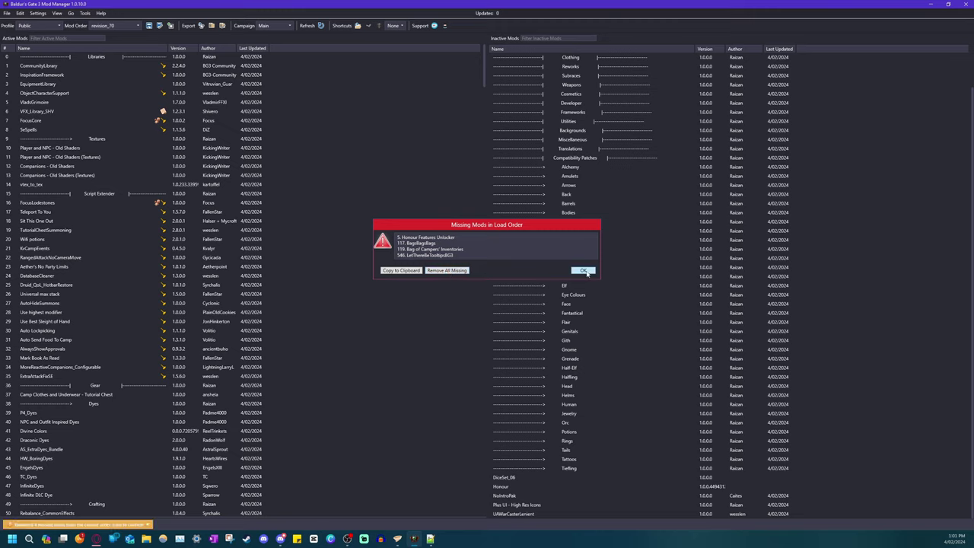
key("Return")
left_click(149, 25)
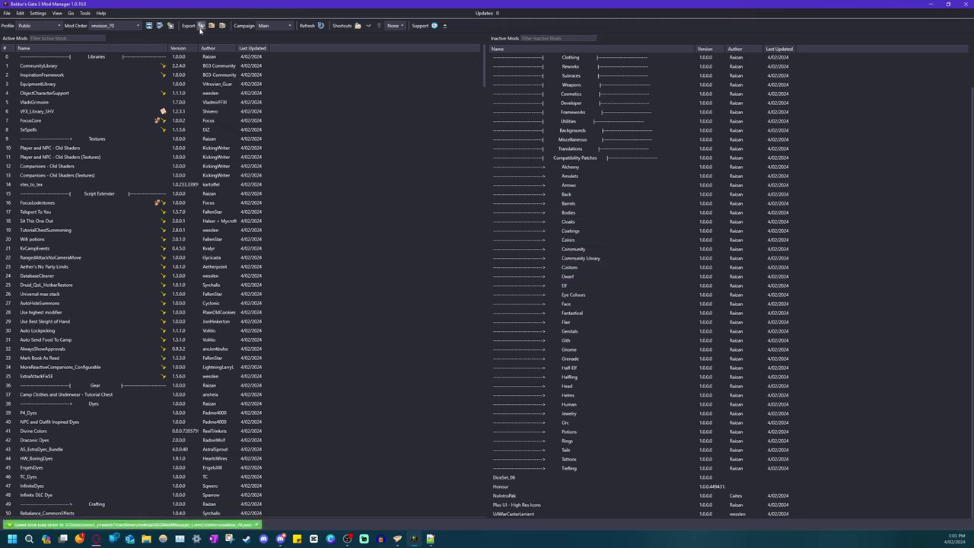
left_click(201, 25)
scroll(560, 457, "up", 1)
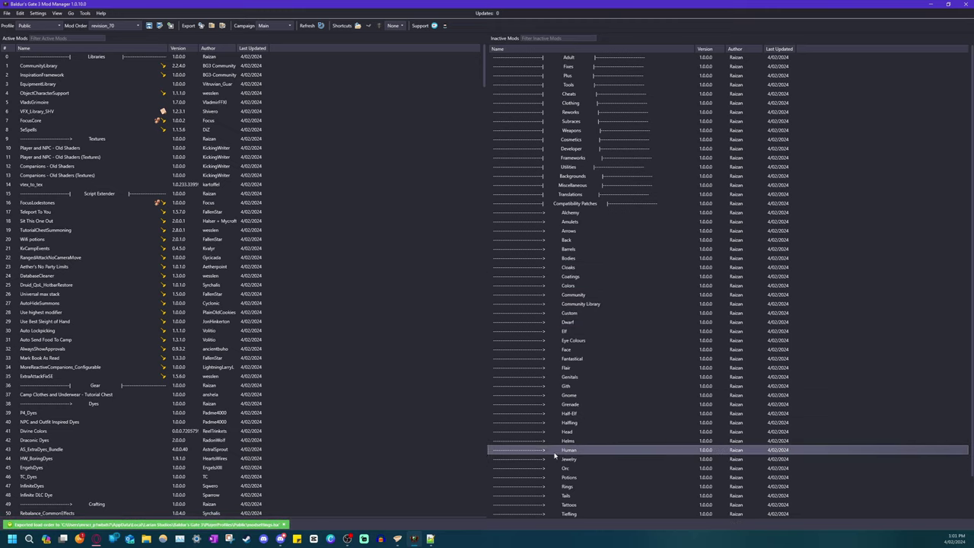
scroll(535, 443, "down", 1)
scroll(322, 387, "down", 15)
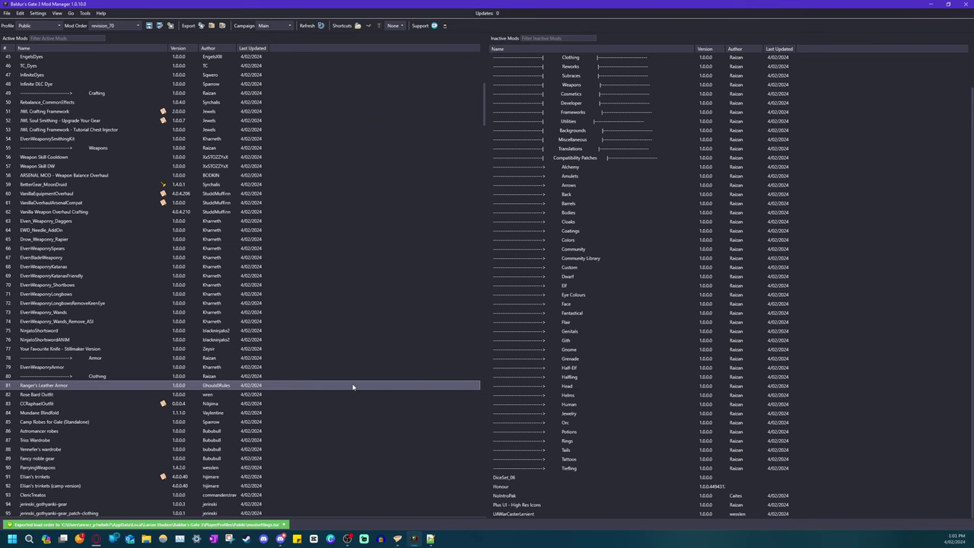